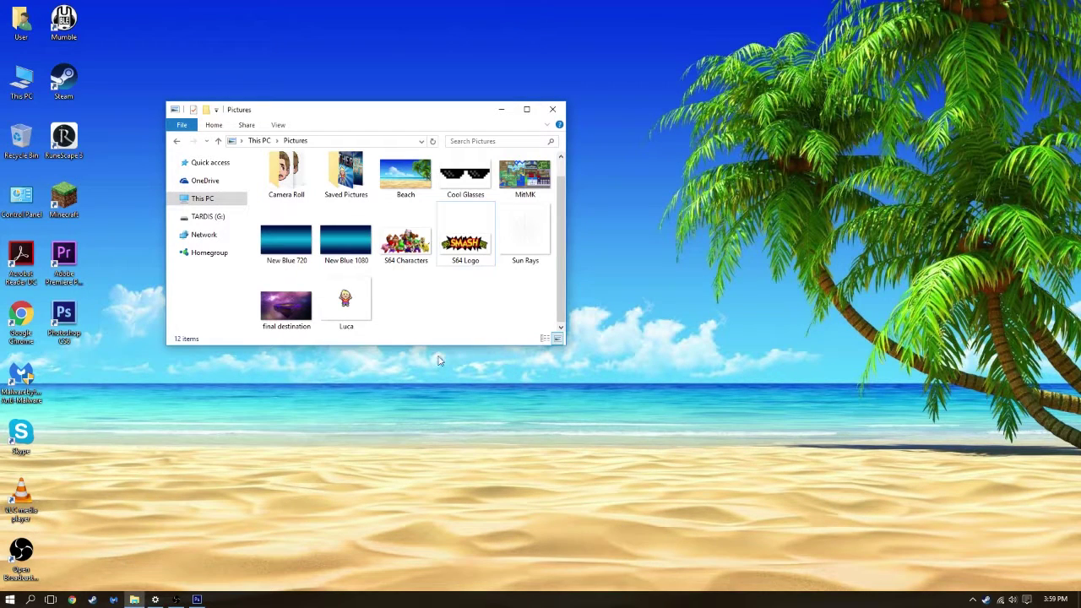
Switch from the Pictures folder to the empty Photoshop workspace
click(197, 600)
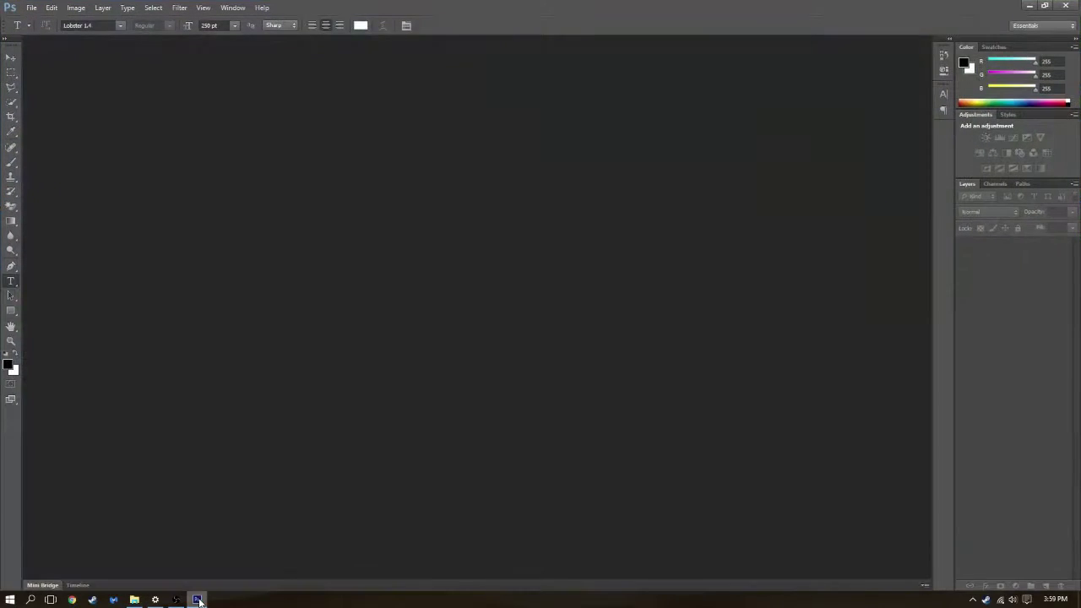
click(30, 7)
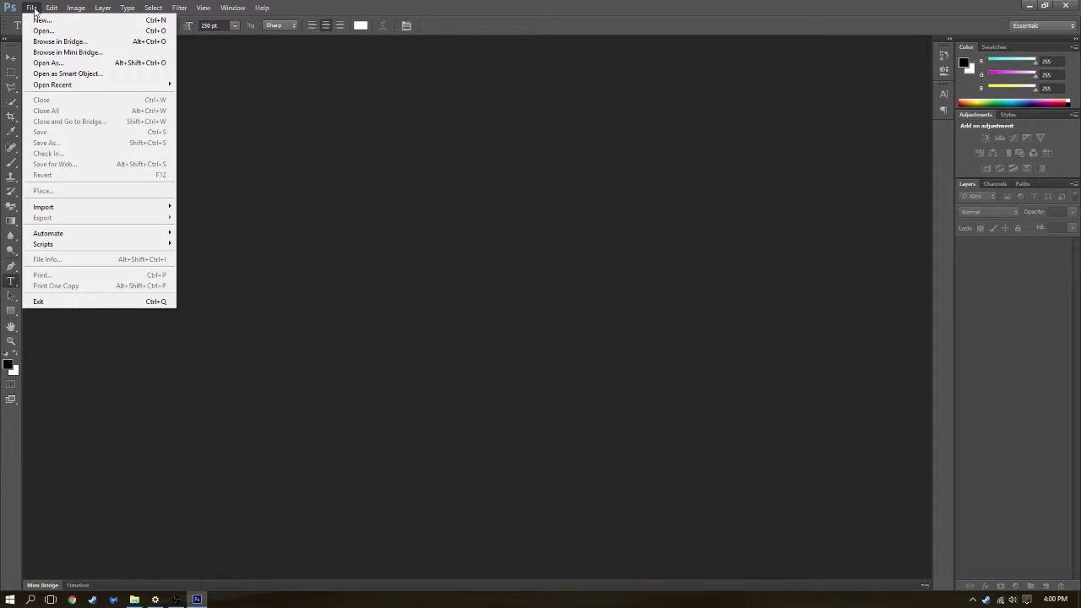
Create a blank 1280×720 document and browse to the Pictures folder to place an image
click(41, 20)
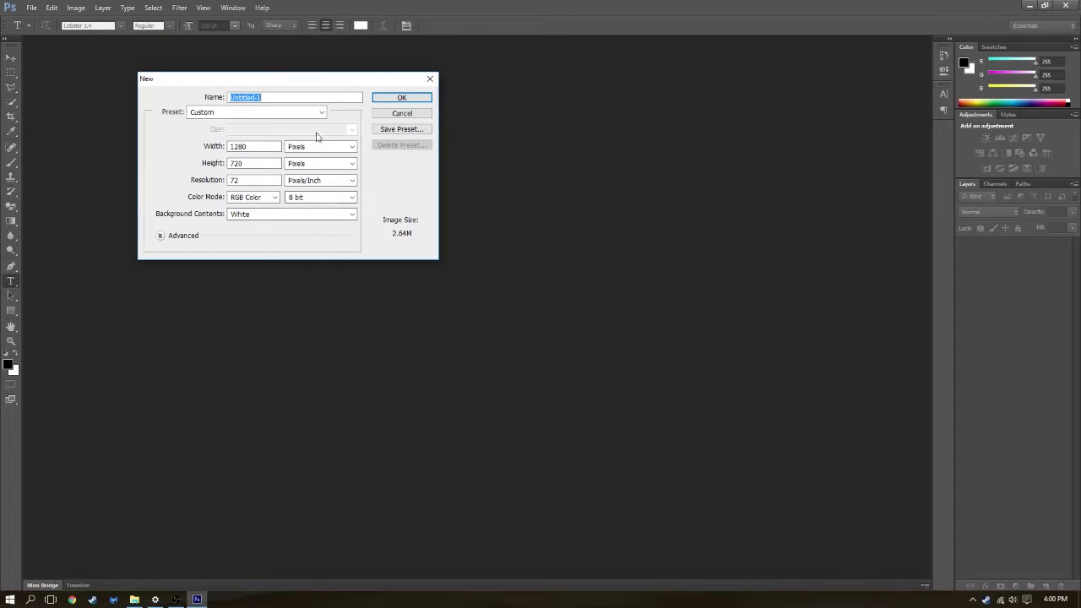
click(383, 100)
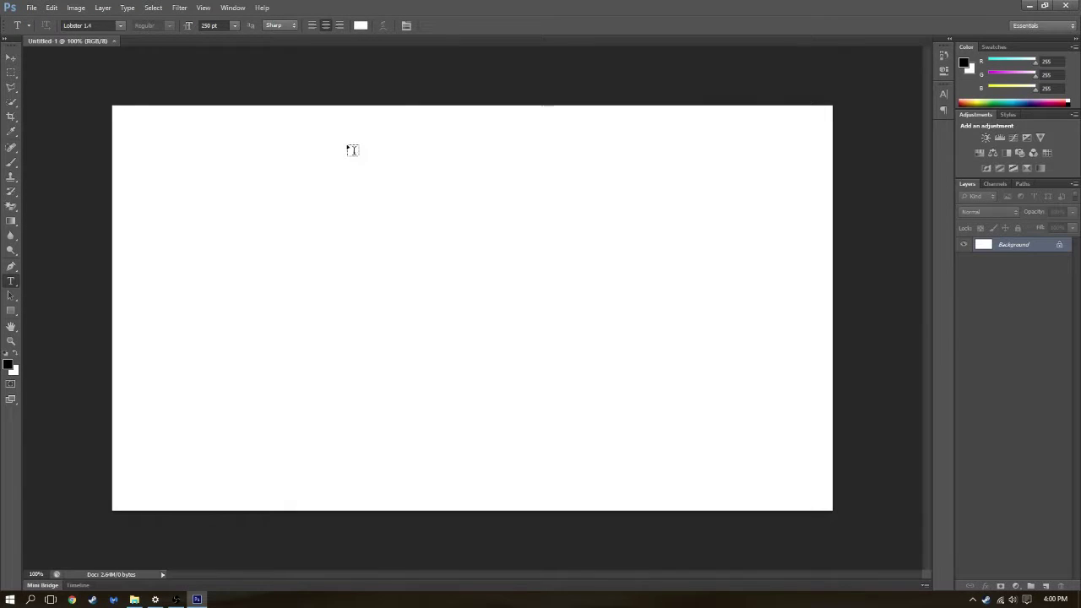
click(30, 8)
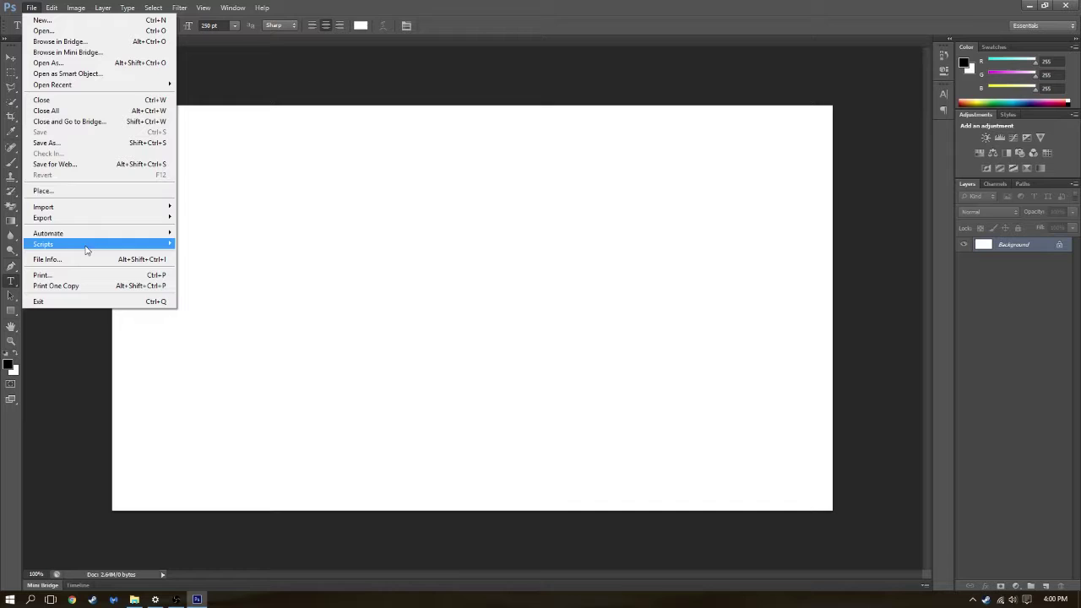
click(67, 191)
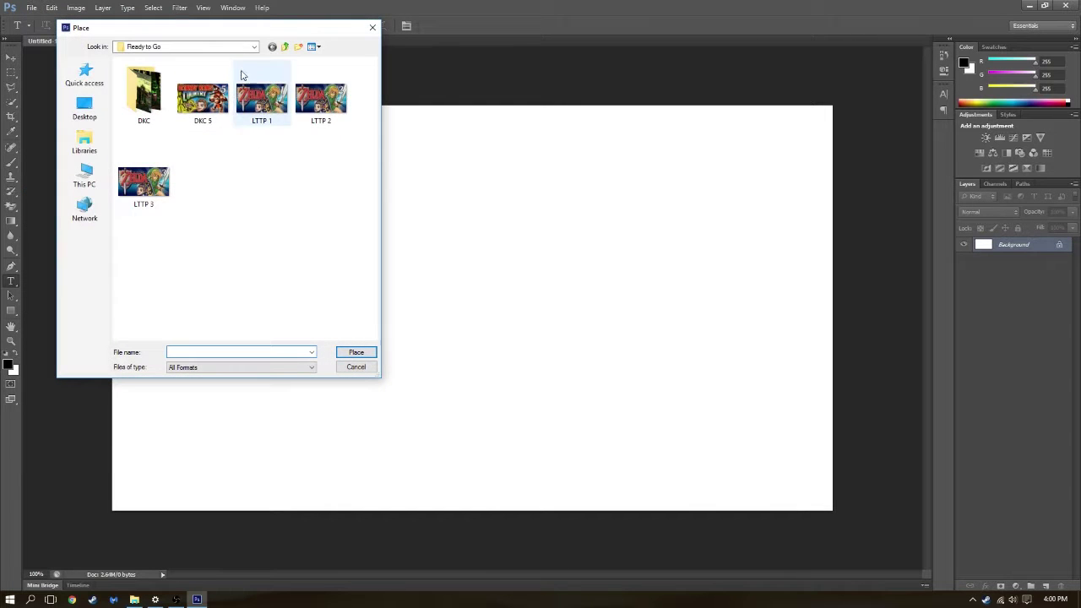
click(284, 48)
click(284, 48)
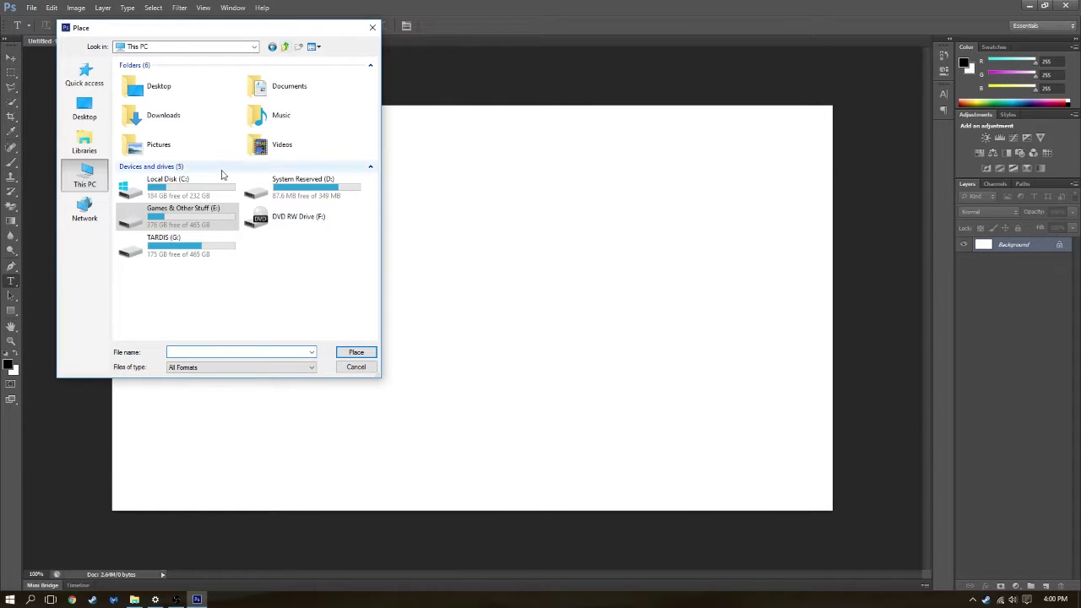
double_click(189, 147)
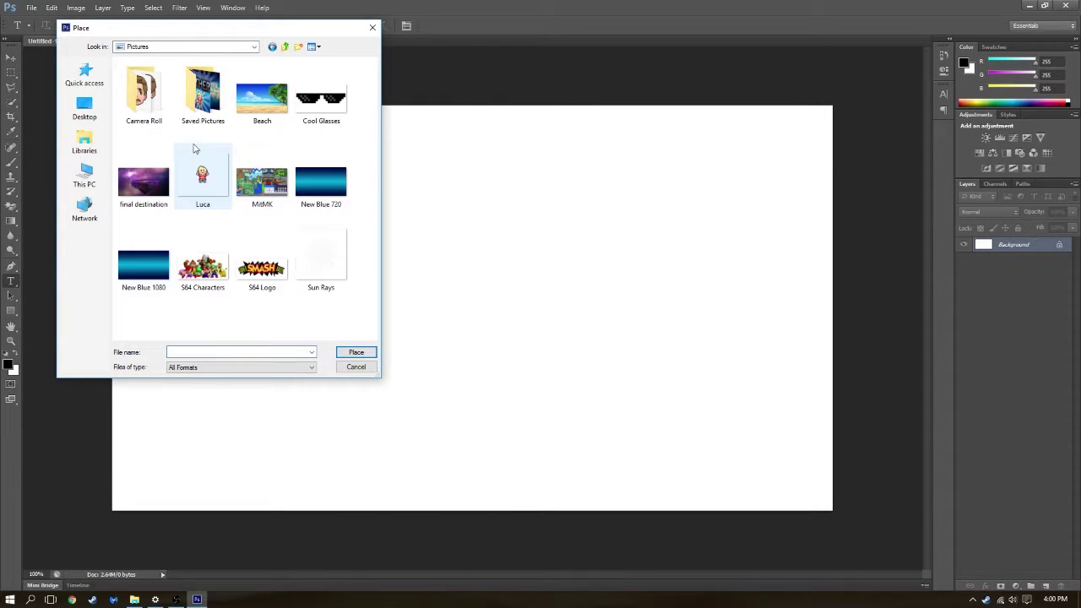
Place the New Blue 1080 gradient and stretch it to fill the canvas
click(144, 263)
click(355, 352)
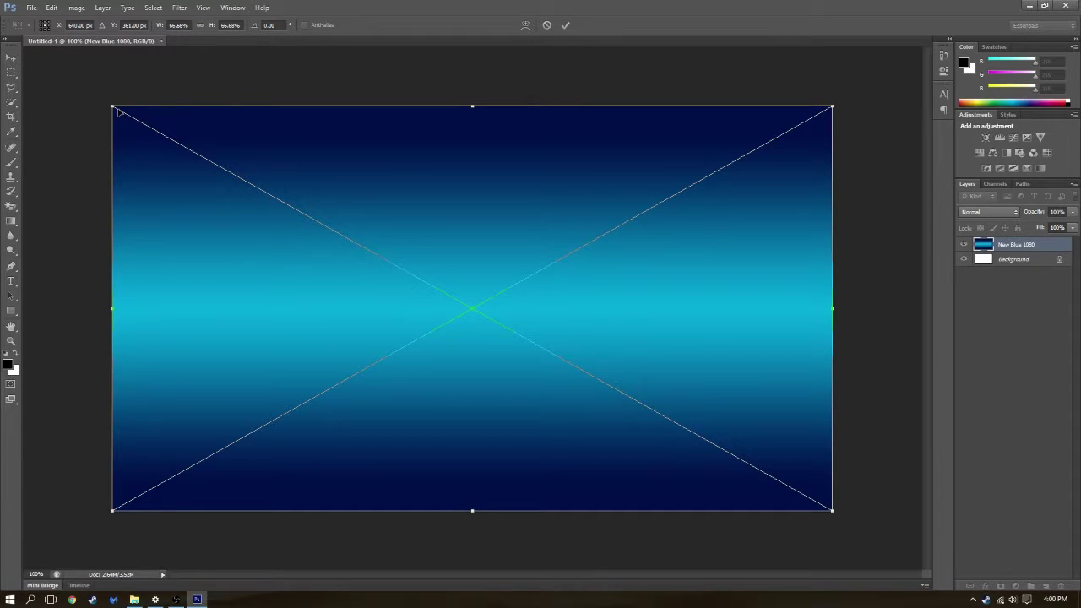
drag(117, 110, 108, 104)
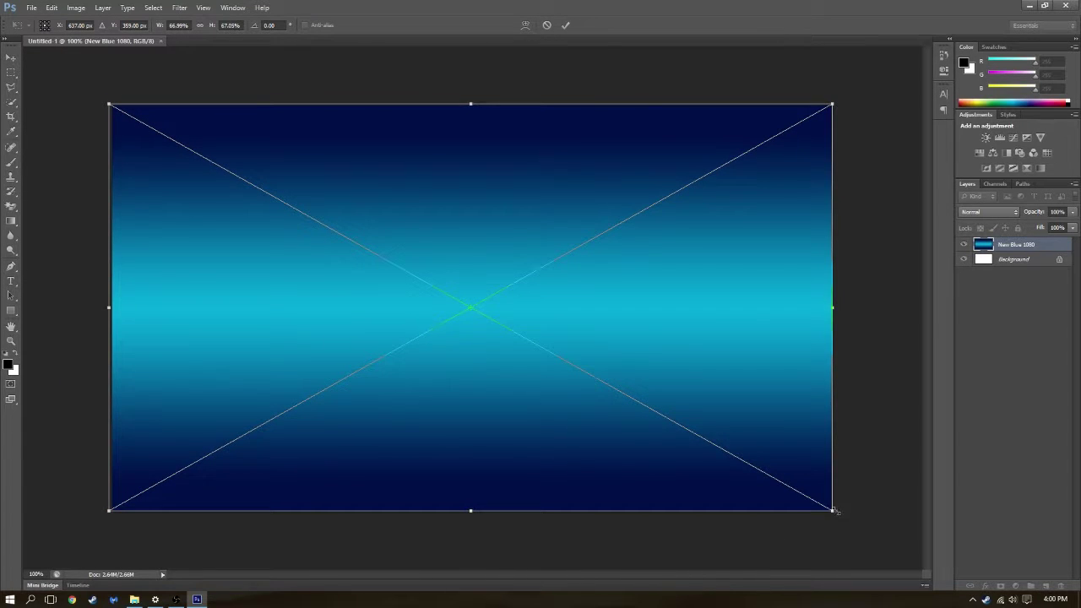
drag(834, 510, 837, 512)
key(Return)
key(t)
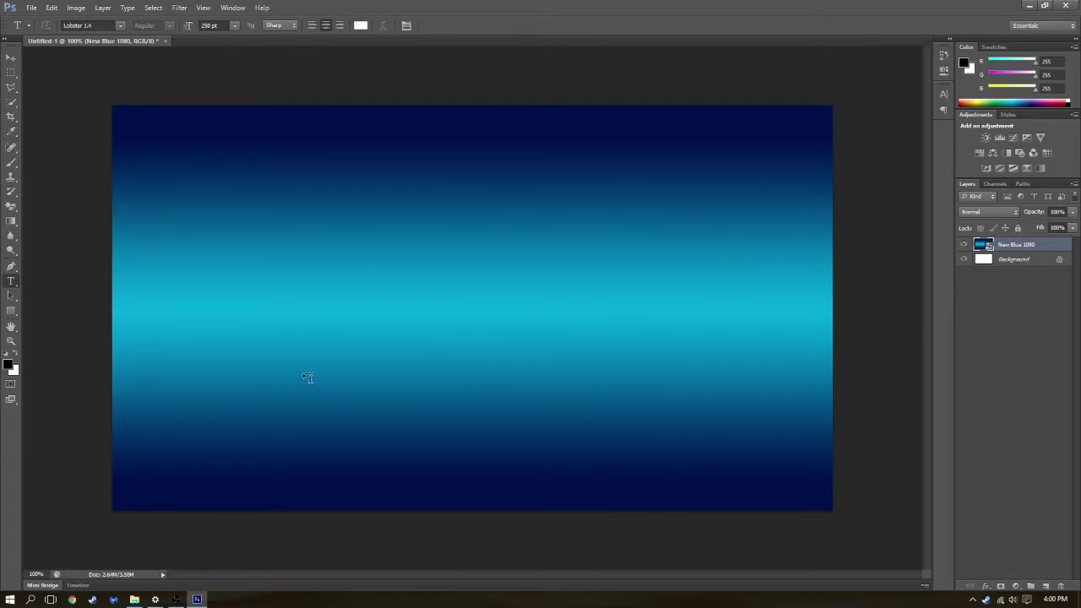
Place the Sun Rays image and scale it from the corners to about 195%
click(31, 7)
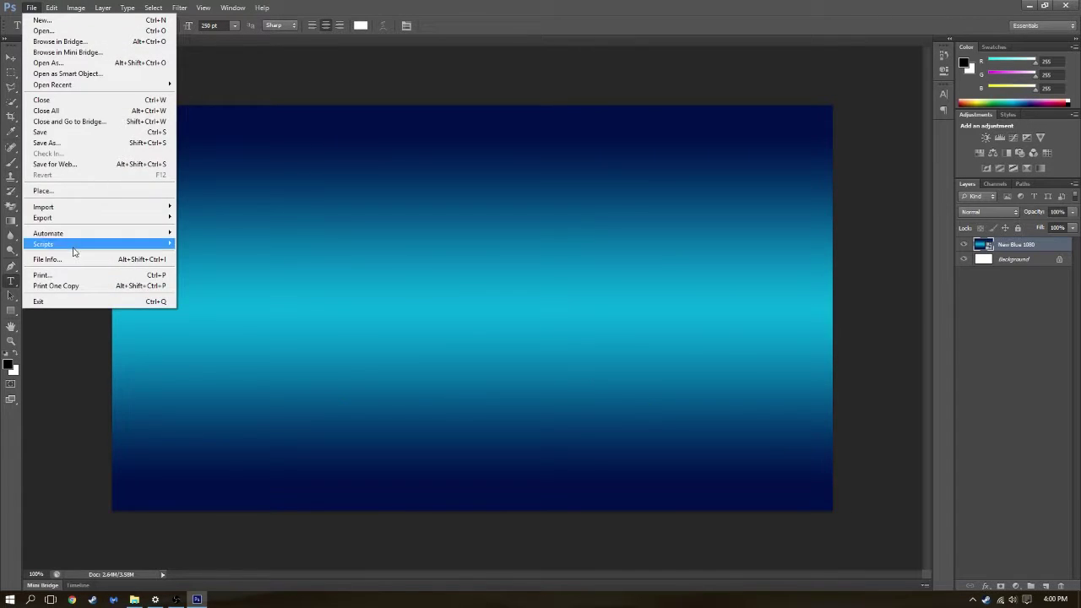
click(47, 192)
click(310, 256)
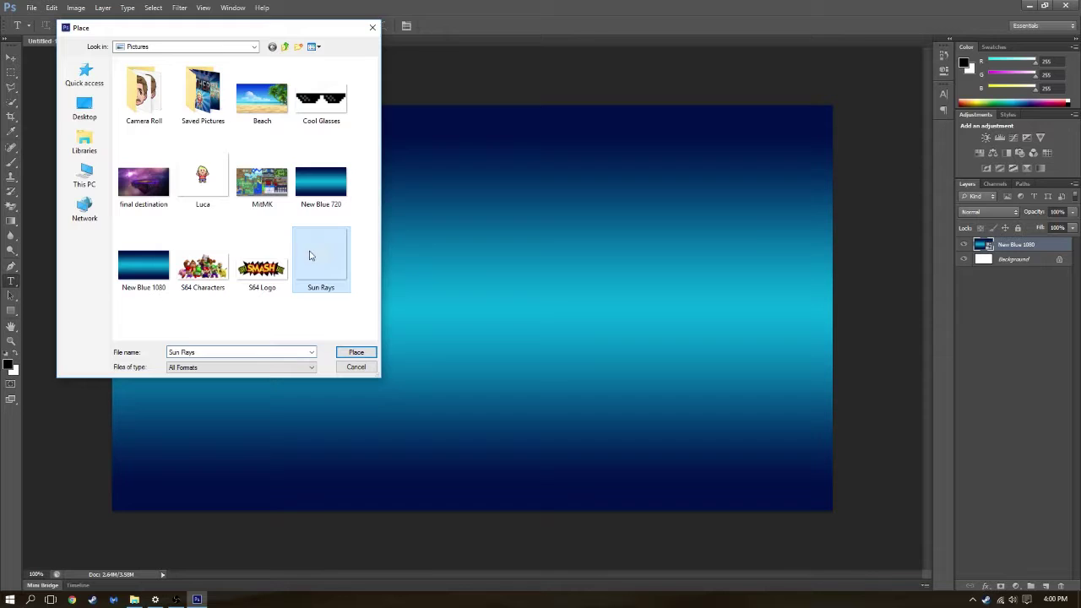
click(355, 352)
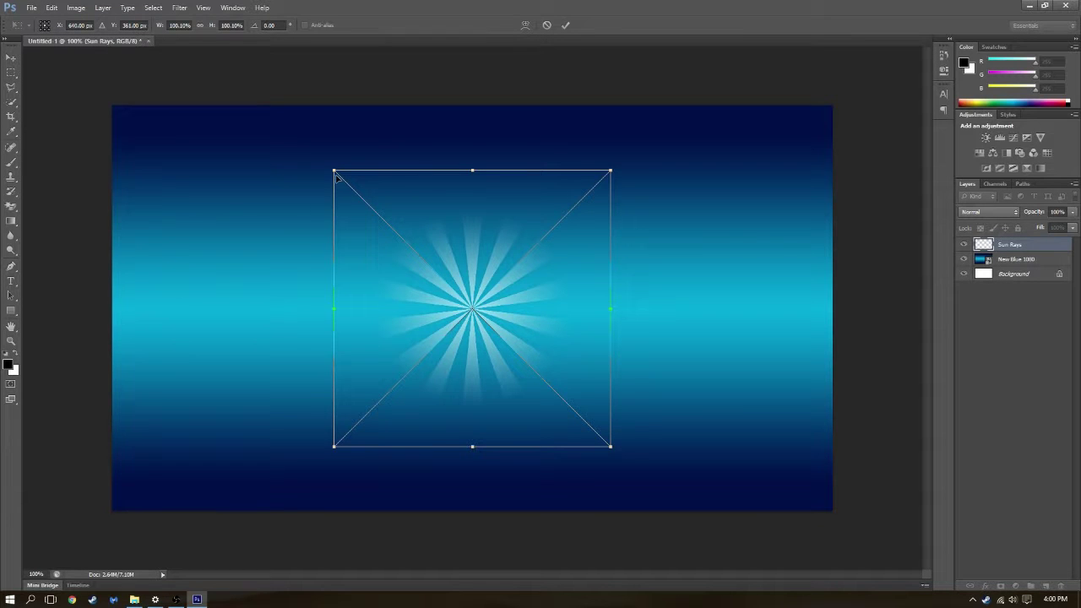
drag(334, 171, 195, 31)
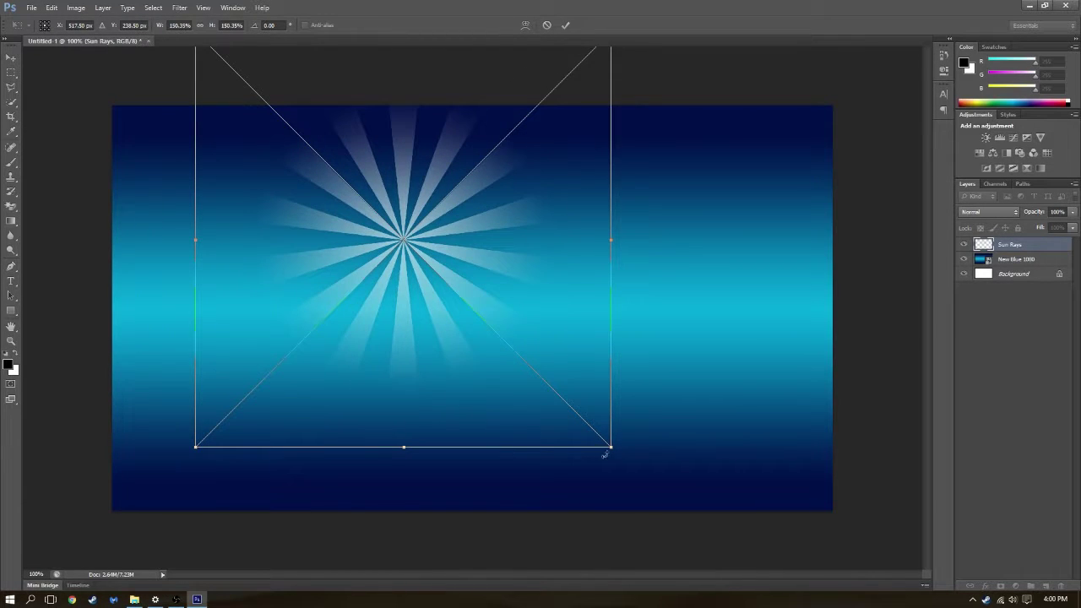
drag(605, 454, 736, 568)
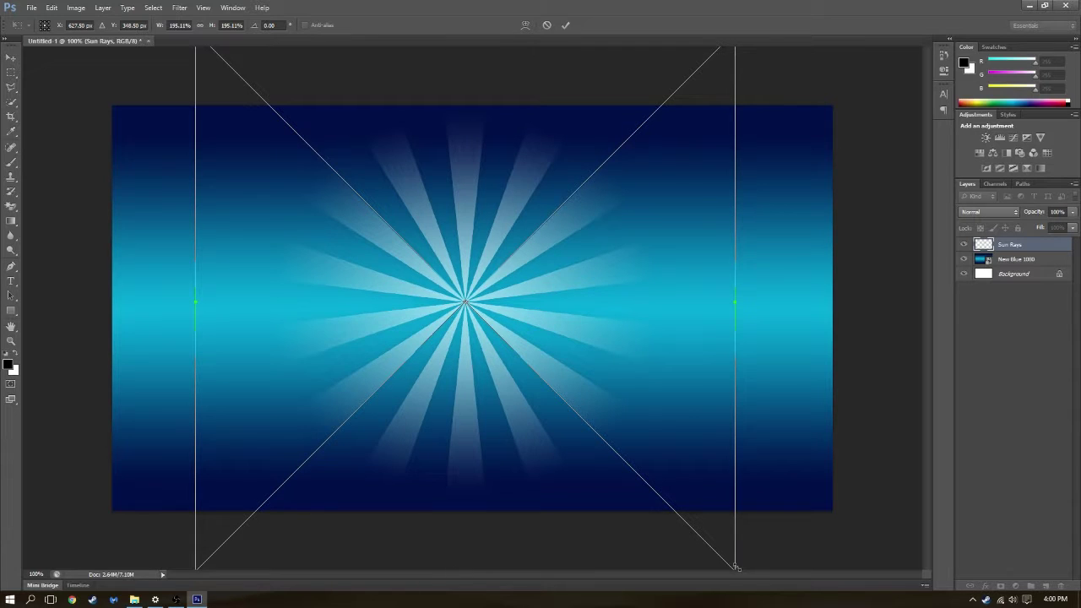
key(Return)
Place the S64 Logo image onto the canvas
key(t)
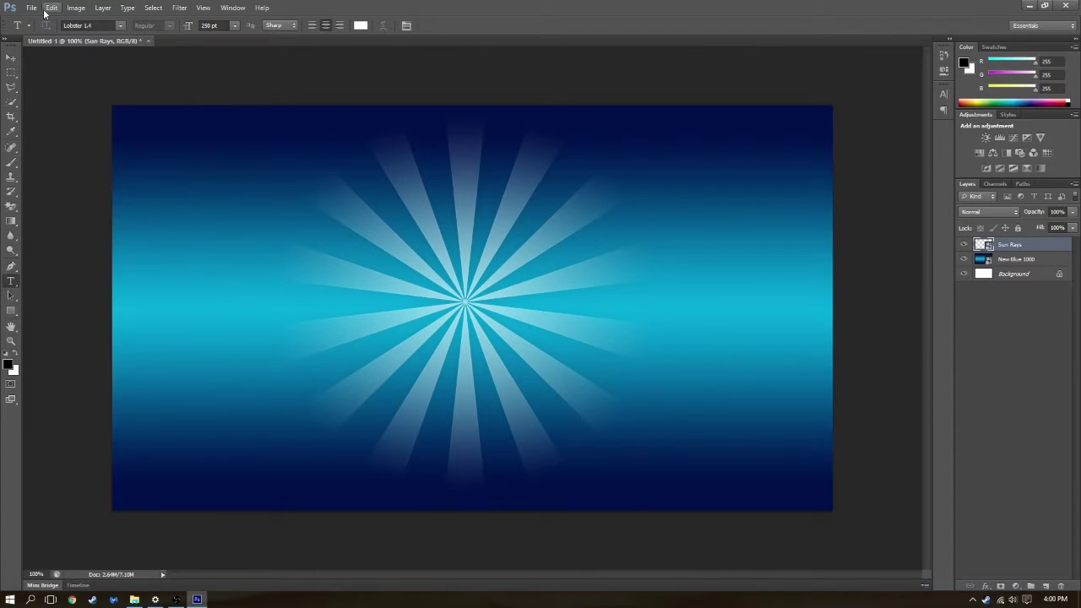
click(31, 7)
click(42, 191)
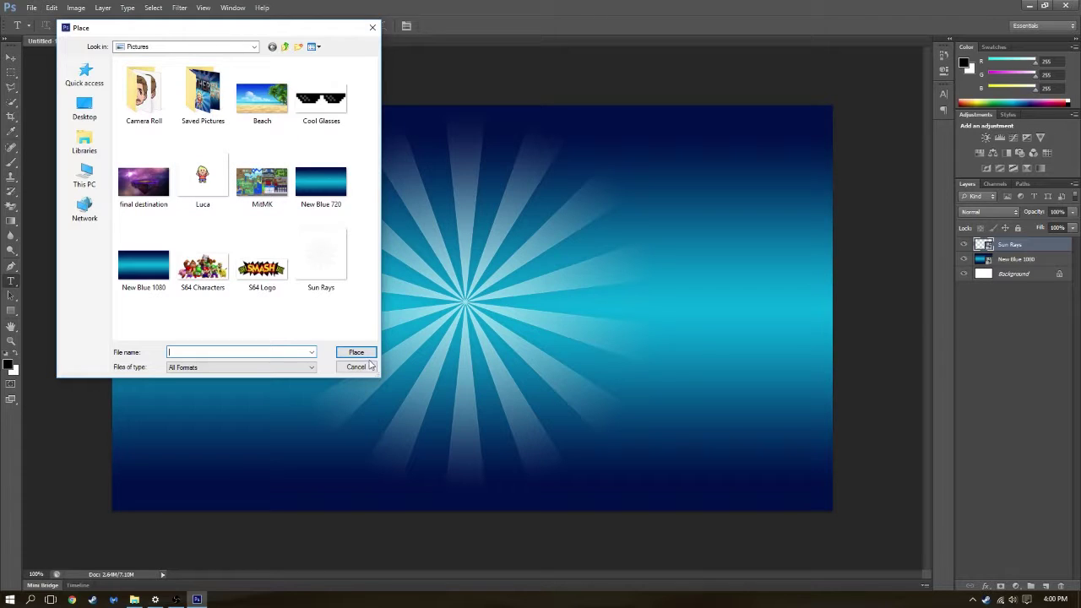
click(262, 269)
click(355, 352)
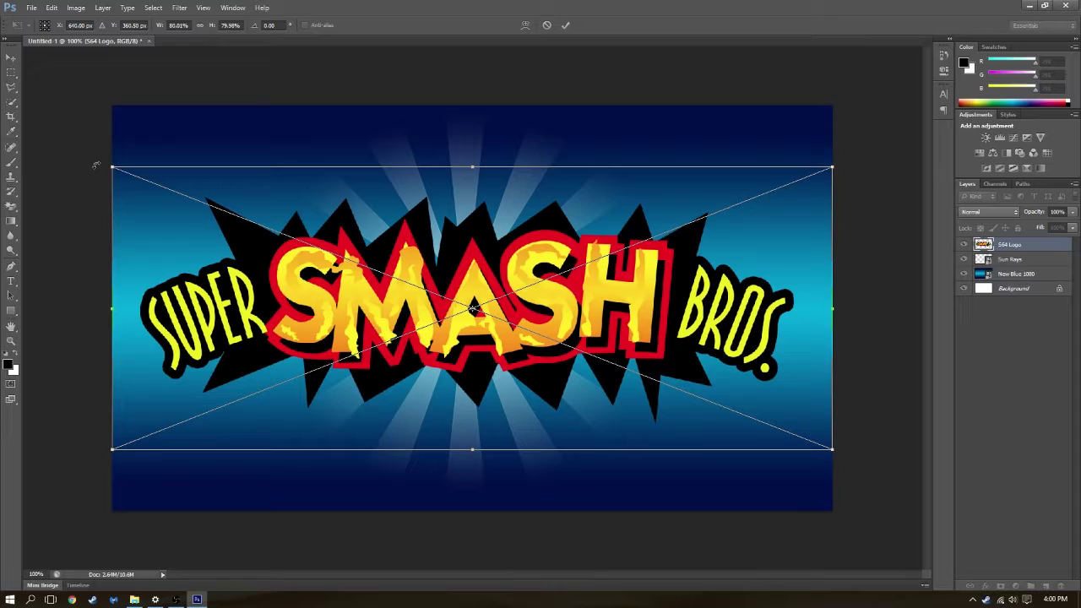
Tilt the logo, shrink it to about 63% and move it to the upper left
drag(106, 152, 85, 201)
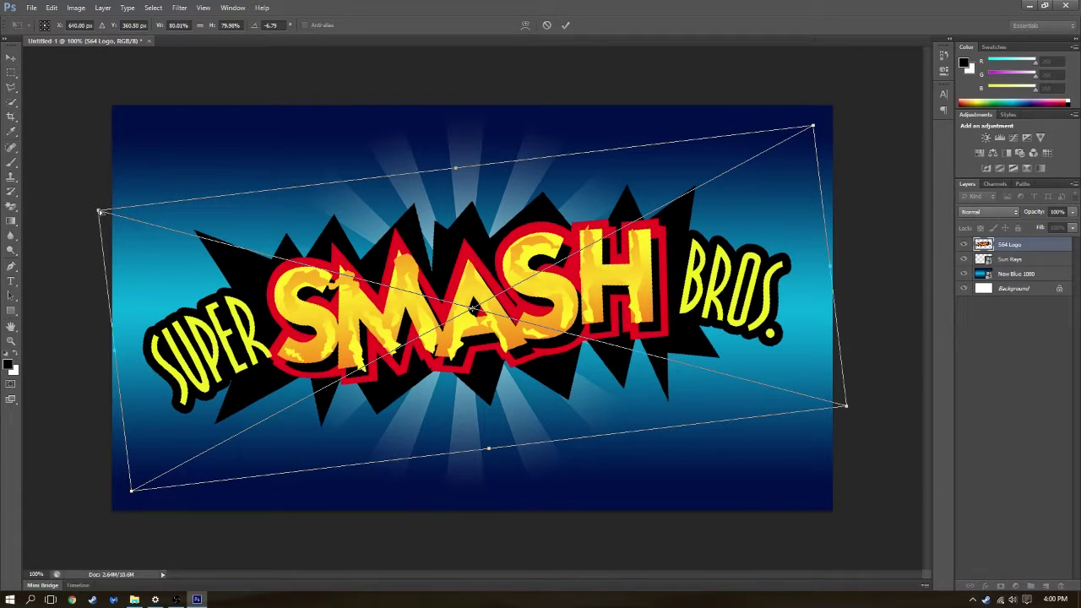
click(52, 7)
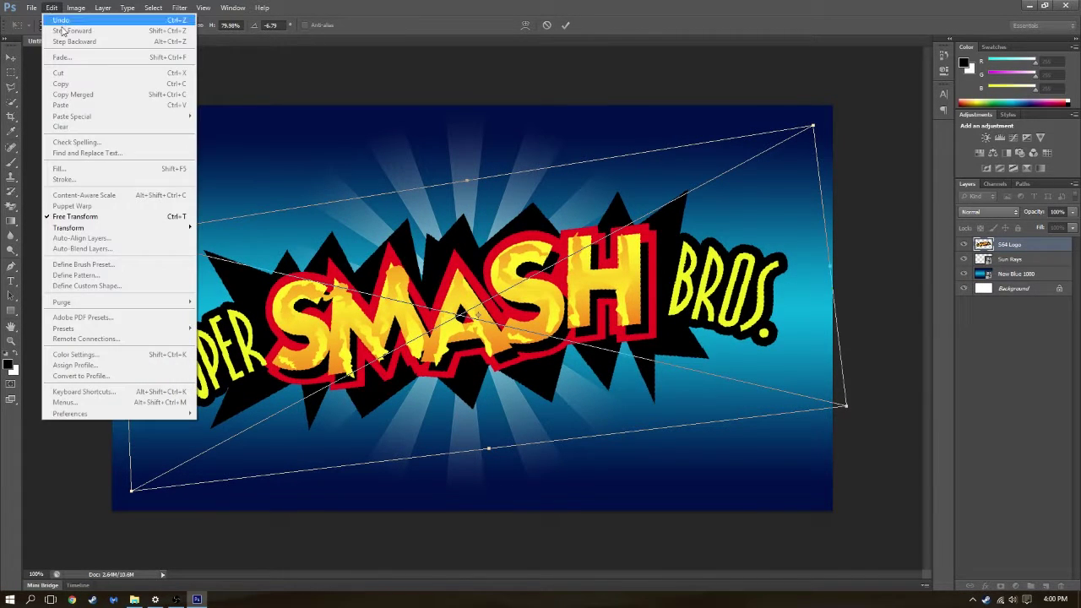
click(59, 20)
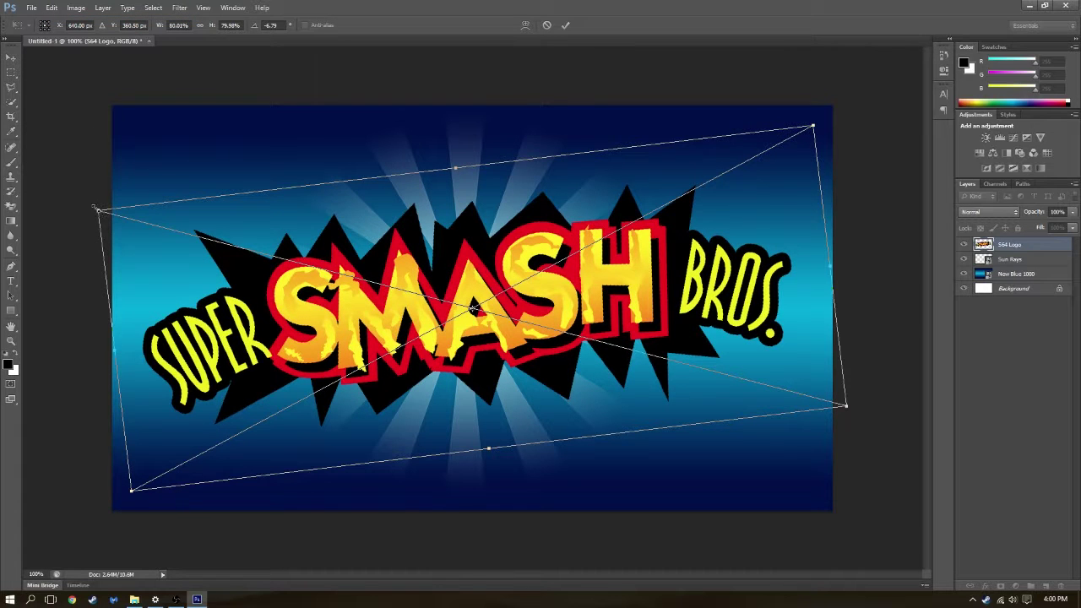
drag(97, 209, 252, 250)
drag(623, 381, 491, 265)
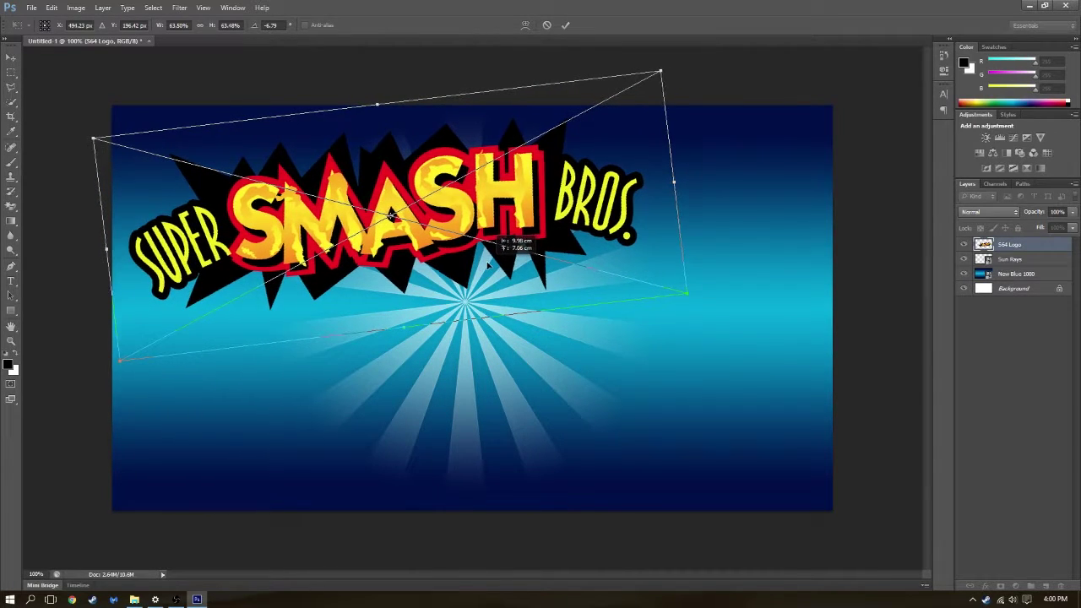
key(Return)
key(t)
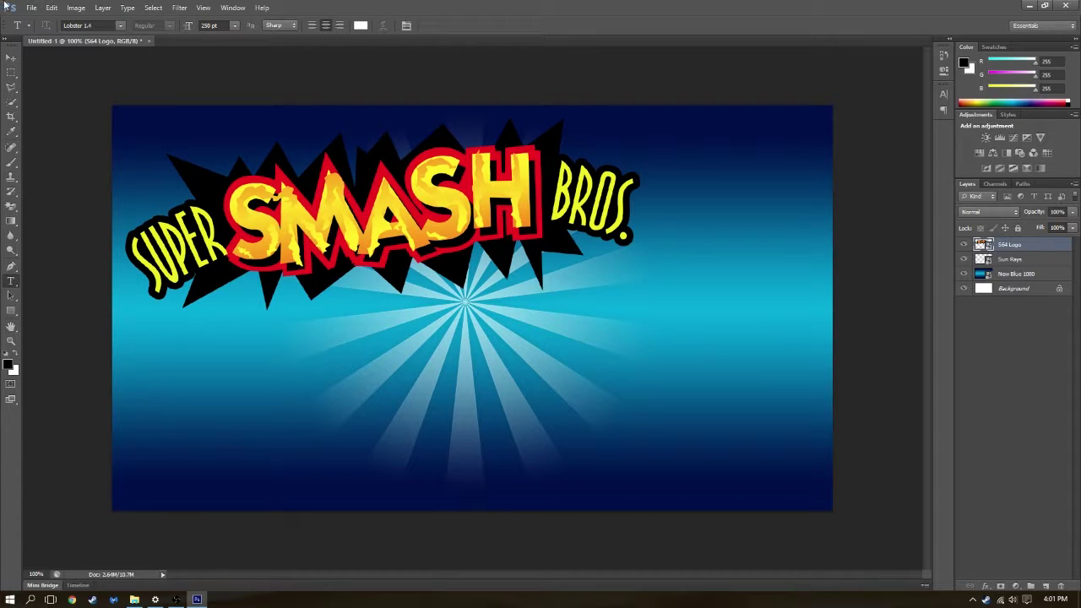
Place the final destination image, enlarge it to about 180% and tilt it about -6°
click(31, 8)
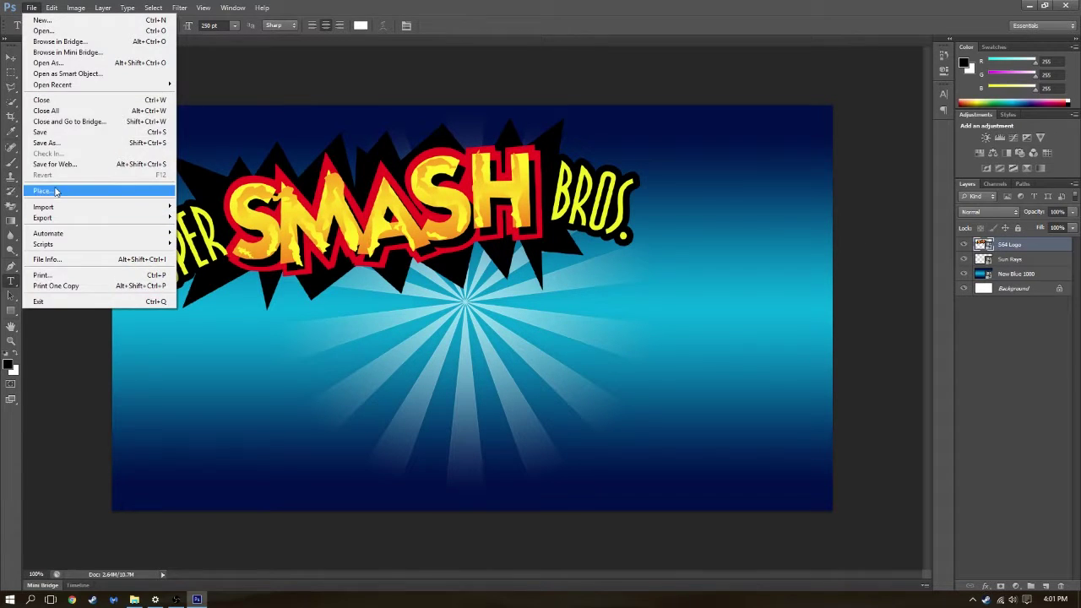
click(44, 190)
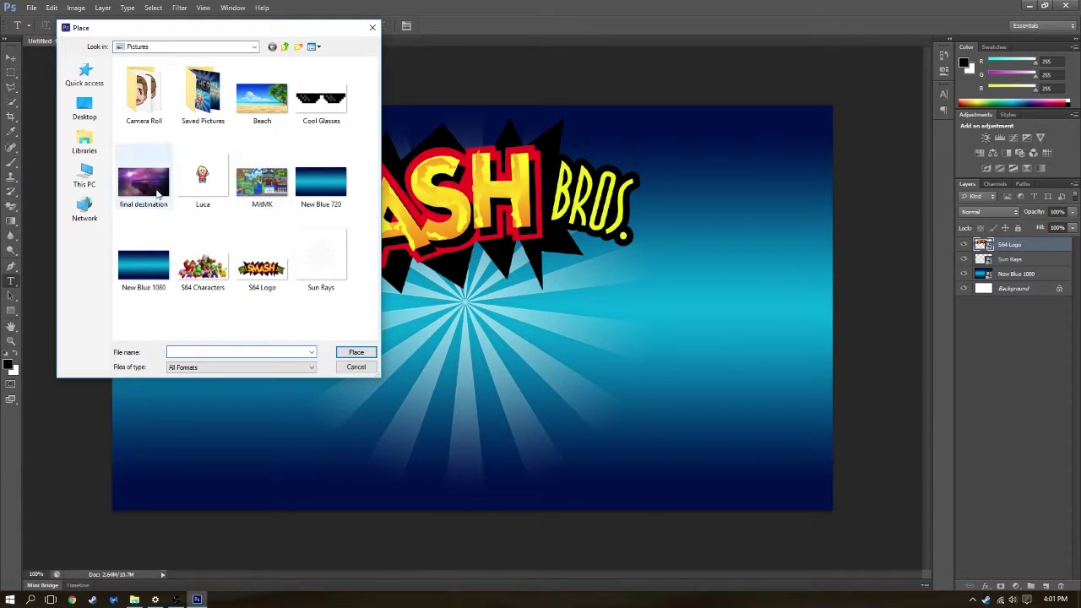
click(152, 191)
click(356, 352)
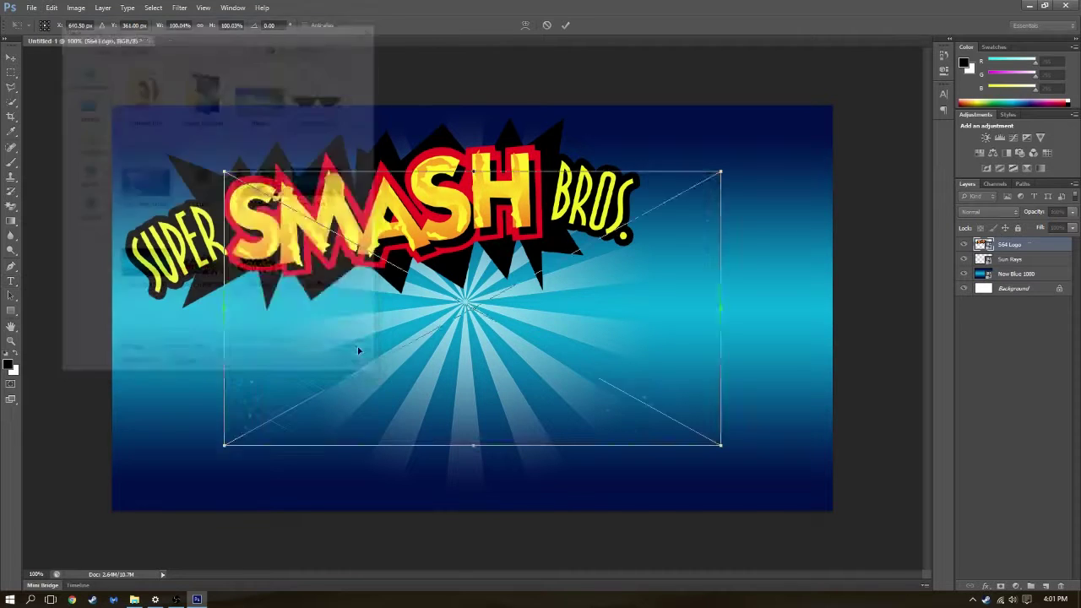
drag(225, 173, 22, 51)
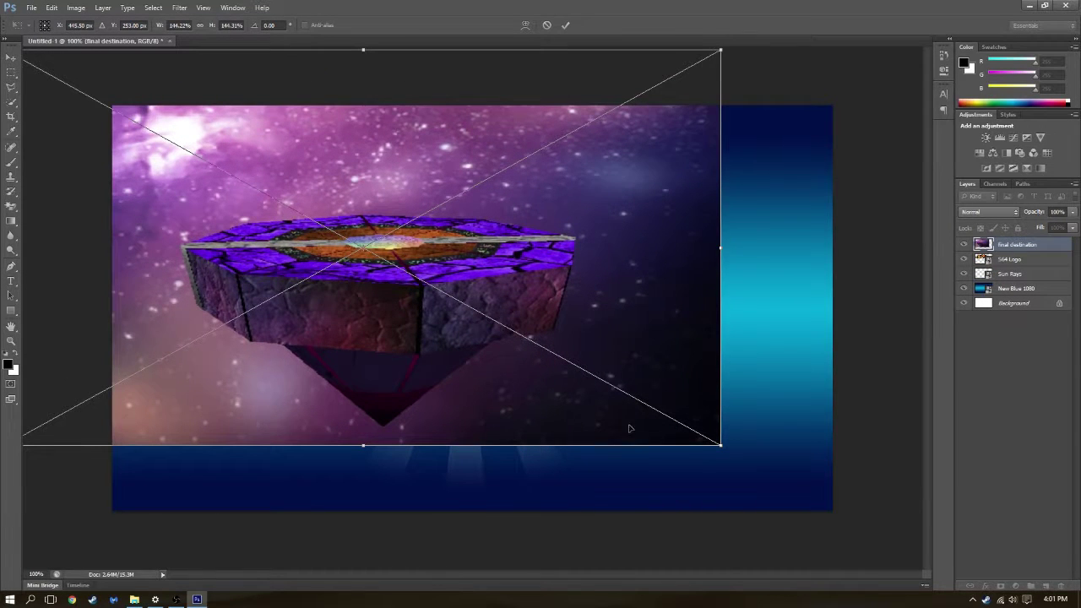
drag(718, 445, 898, 543)
drag(907, 52, 852, 228)
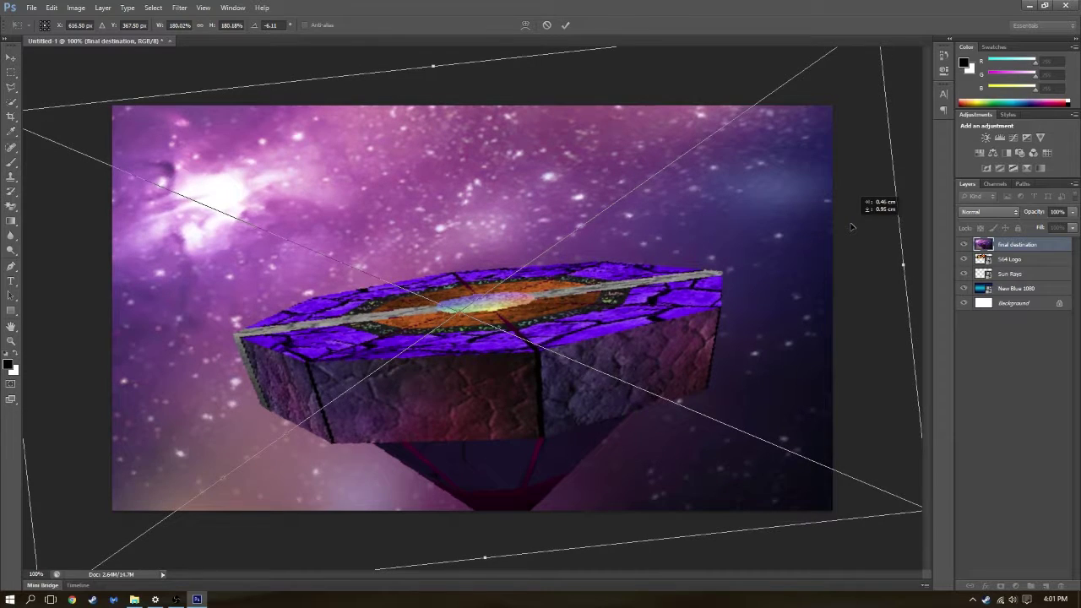
key(Return)
Move the final destination layer beneath Sun Rays and hide it
key(t)
drag(1048, 249, 1050, 283)
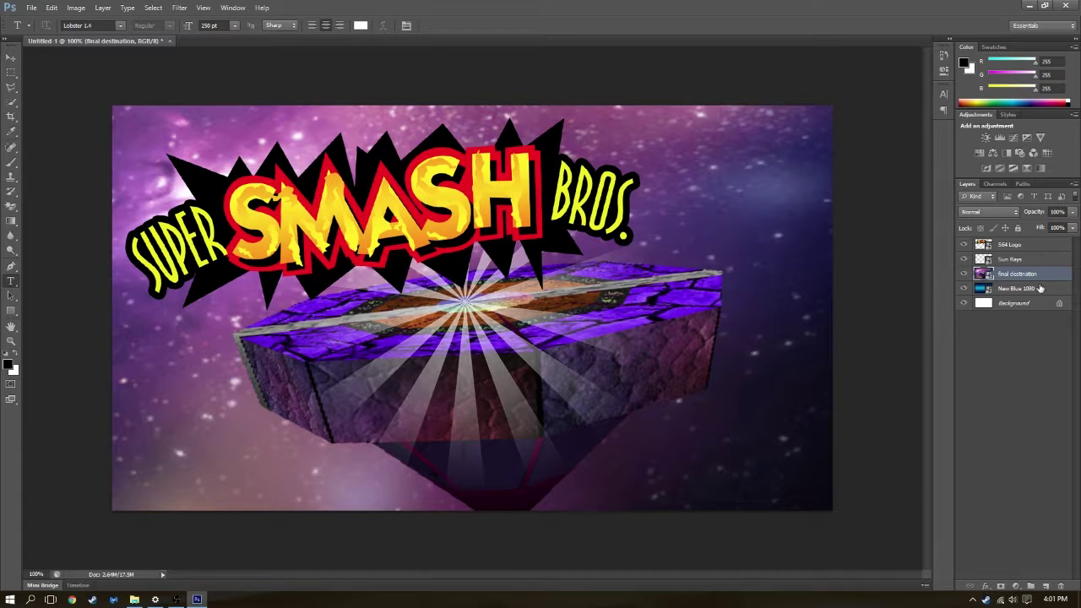
click(964, 274)
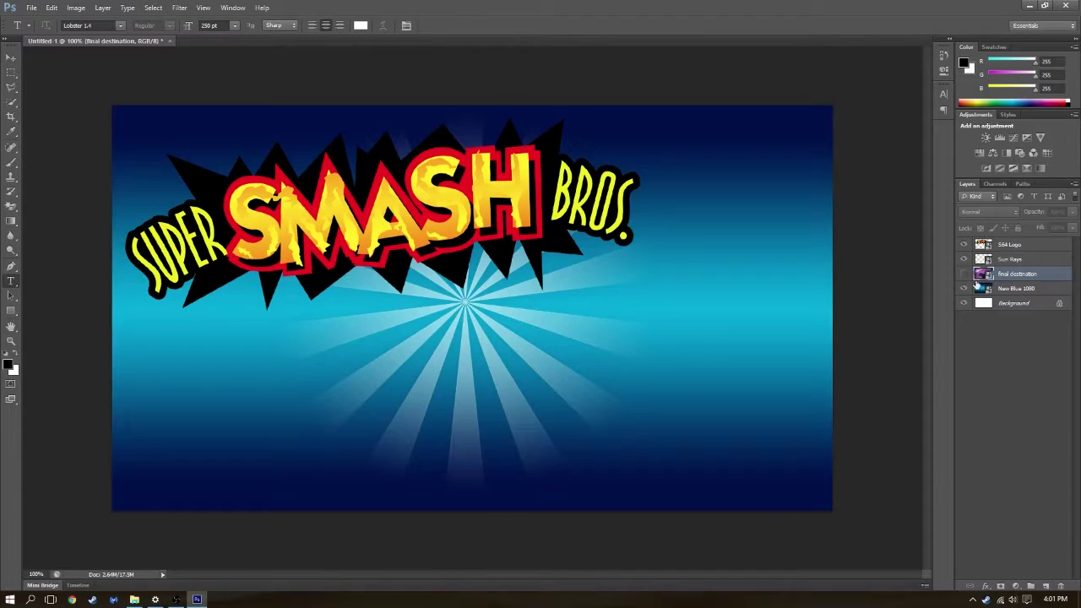
click(52, 7)
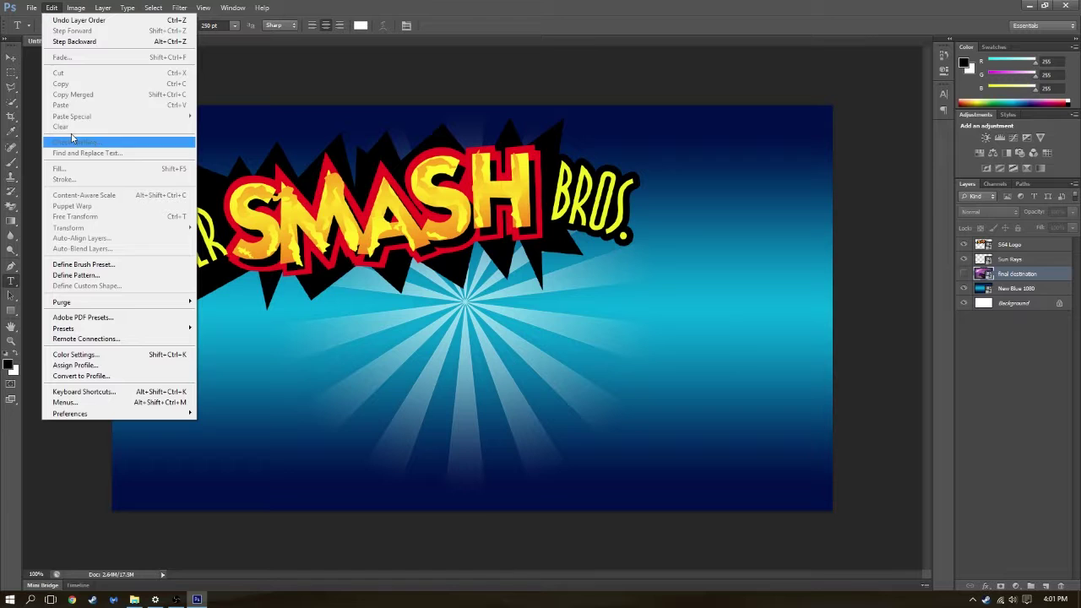
Place S64 Characters, enlarge it to about 232% and move it down-right over the lower canvas
mouse_move(30, 8)
click(42, 191)
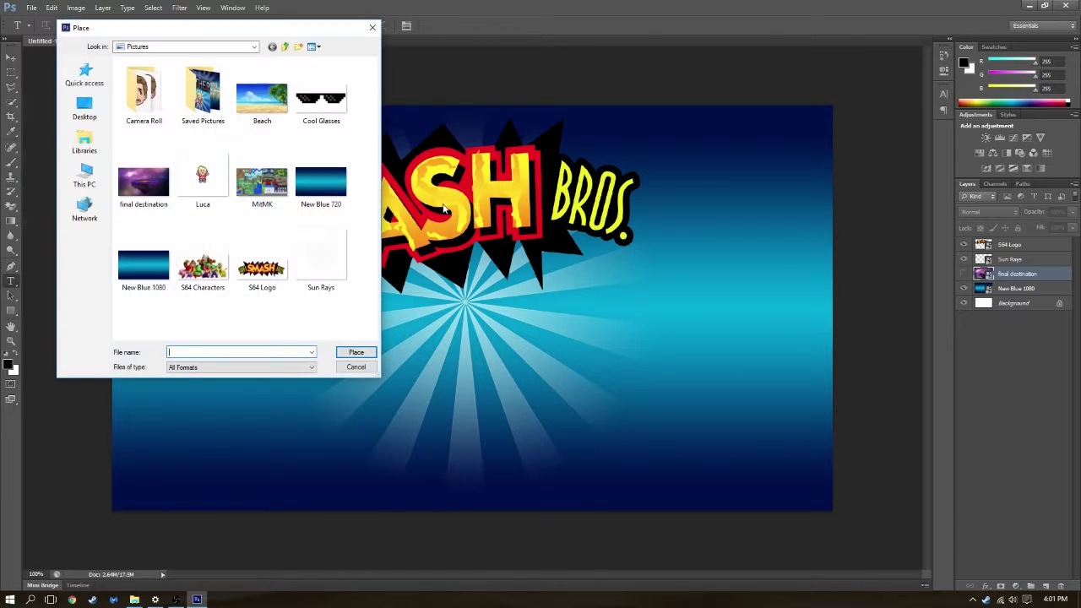
click(199, 258)
key(Return)
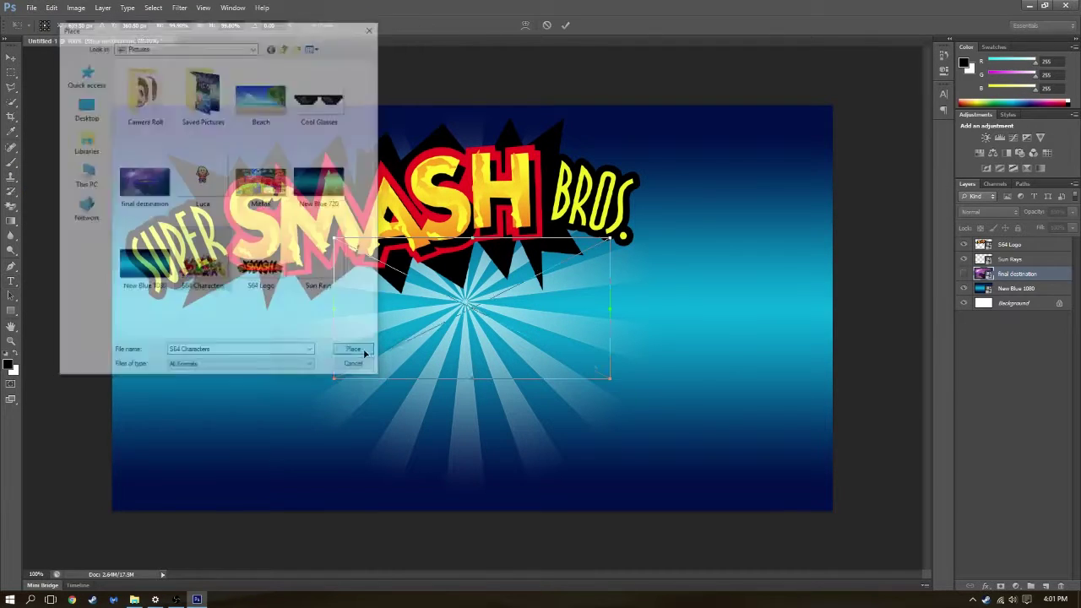
drag(335, 239, 112, 84)
drag(611, 379, 760, 441)
drag(664, 372, 753, 450)
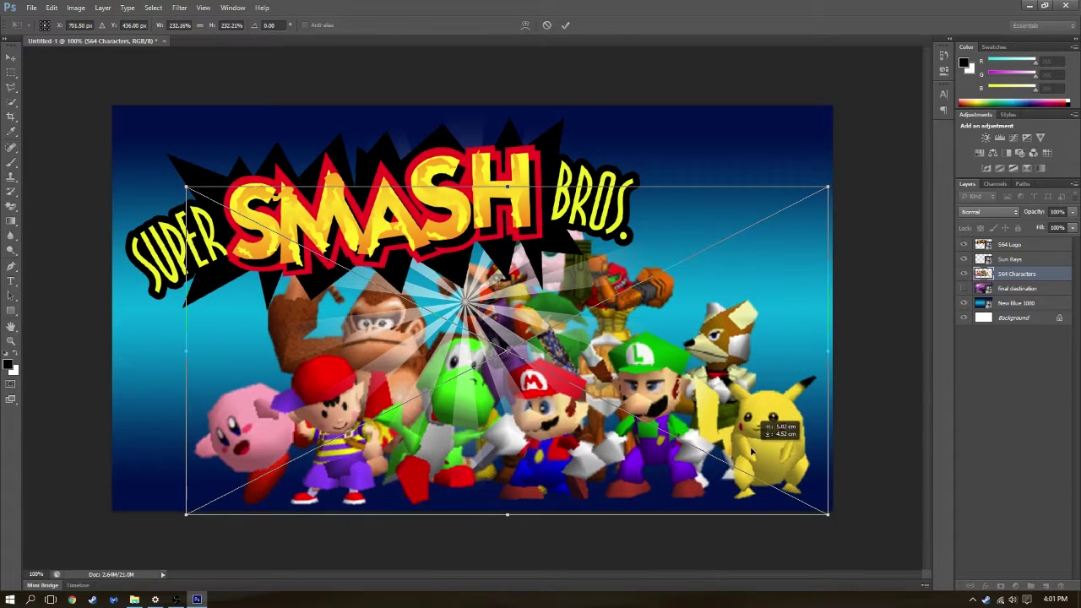
key(Return)
key(t)
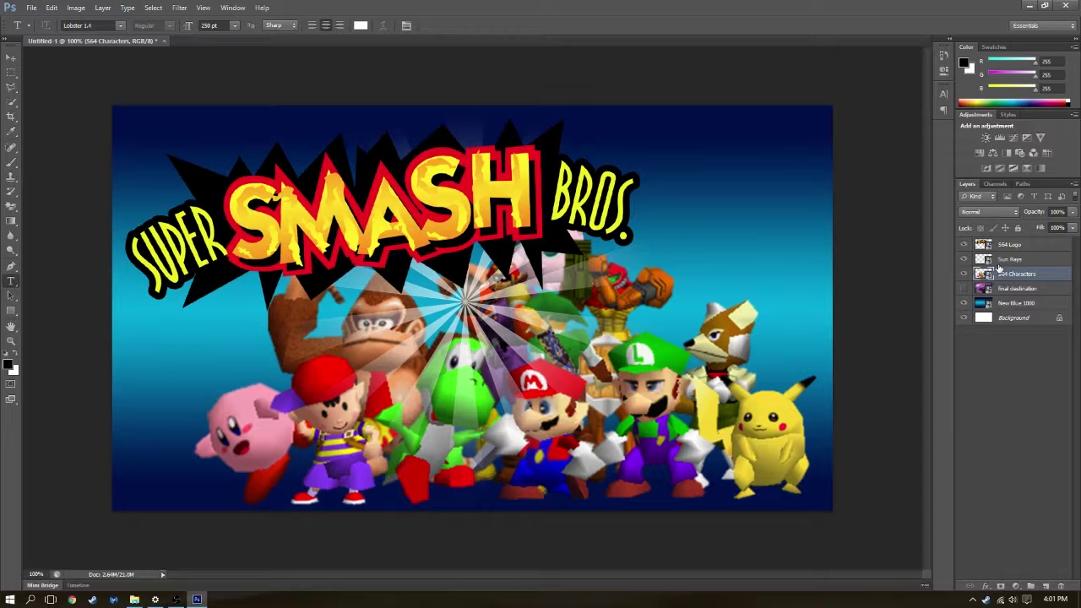
Move the S64 Characters layer above Sun Rays and bring up the Luca file's options in Pictures
drag(1029, 281, 1023, 258)
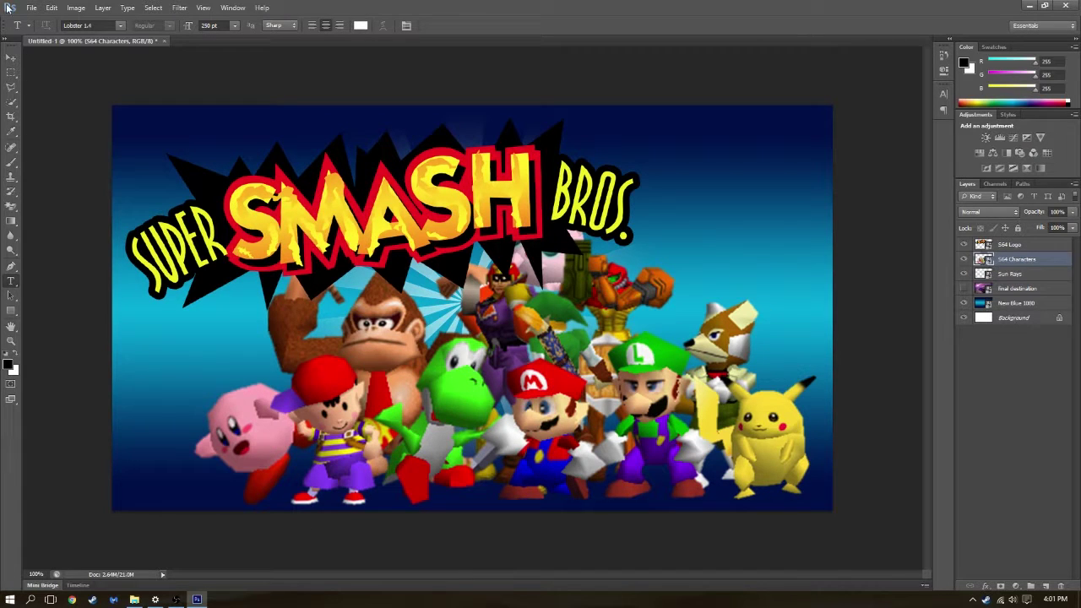
click(133, 599)
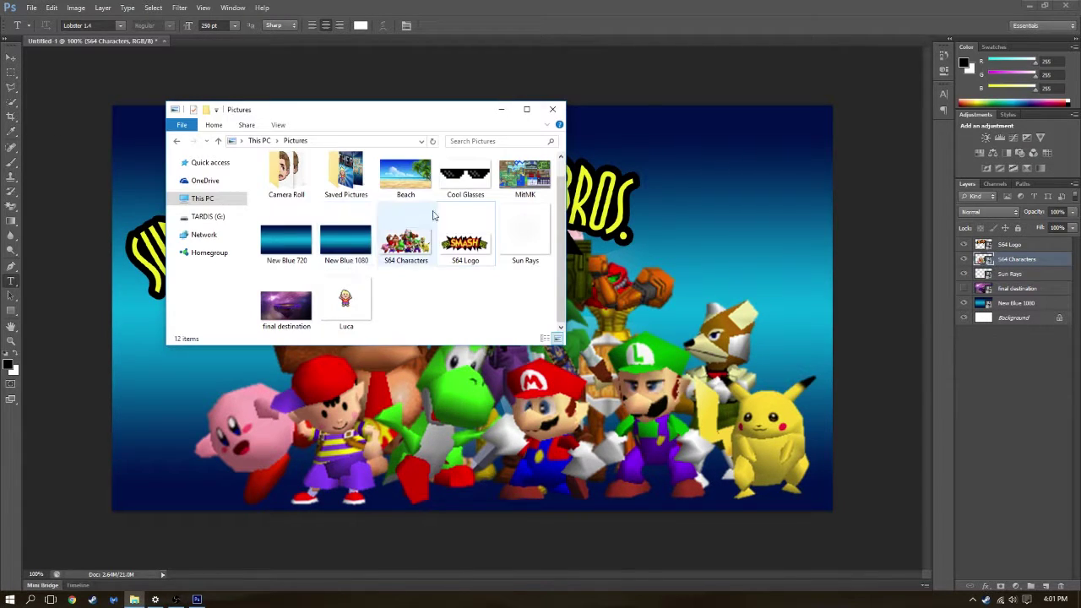
right_click(353, 307)
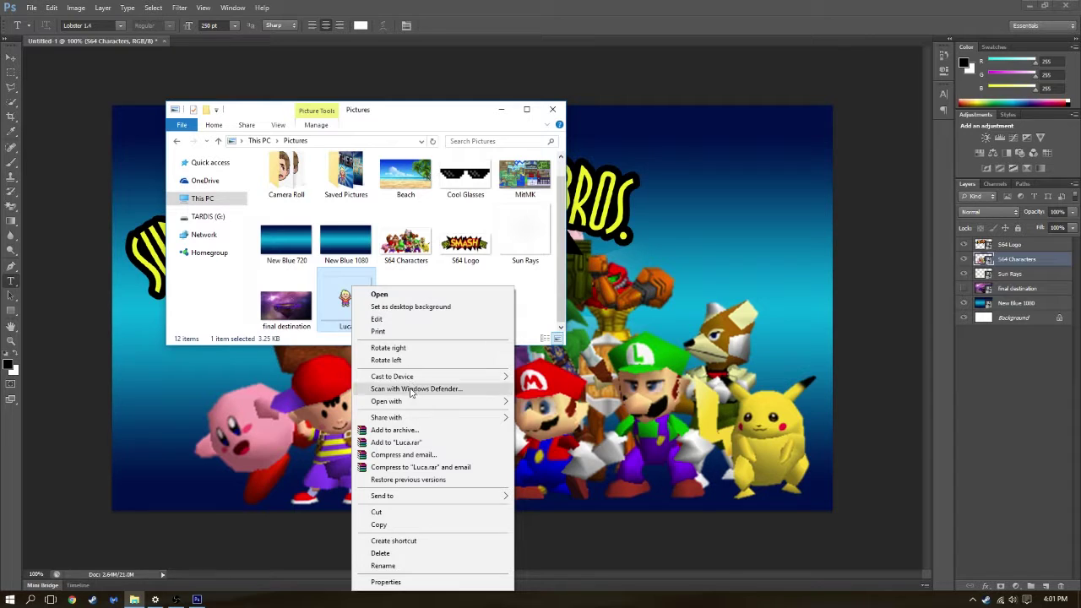
Open Luca.png in Photoshop, resize it to 800×676 px with Nearest Neighbor, and close it
mouse_move(413, 409)
click(580, 401)
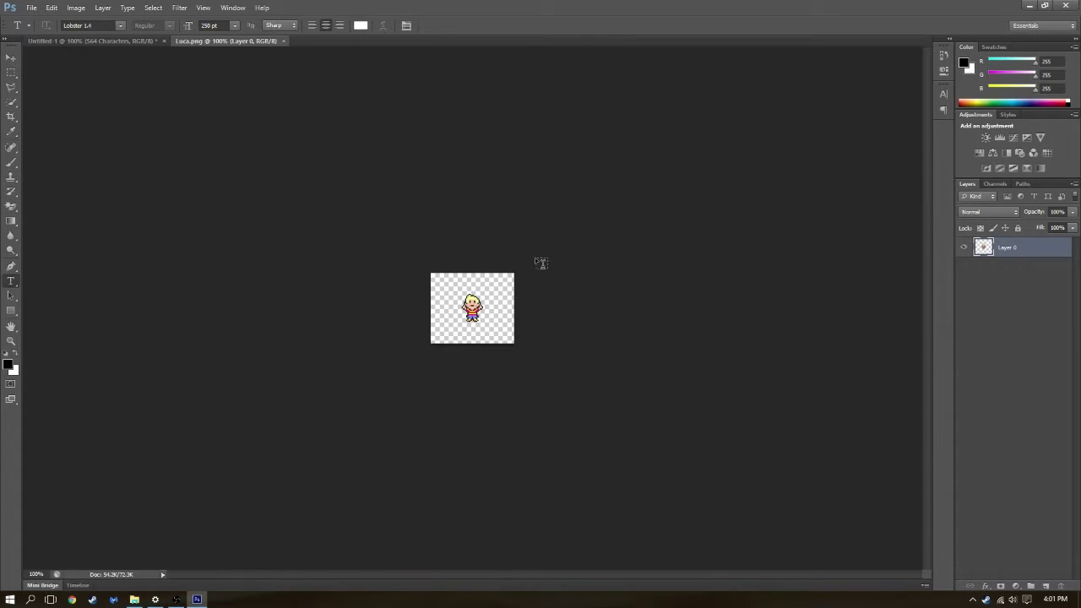
click(76, 7)
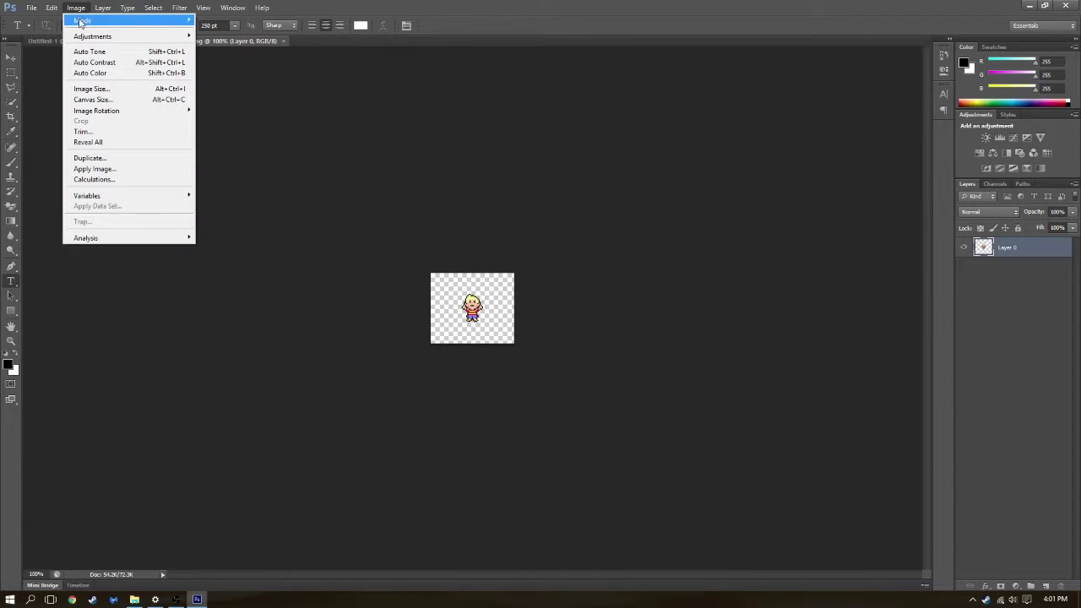
click(92, 89)
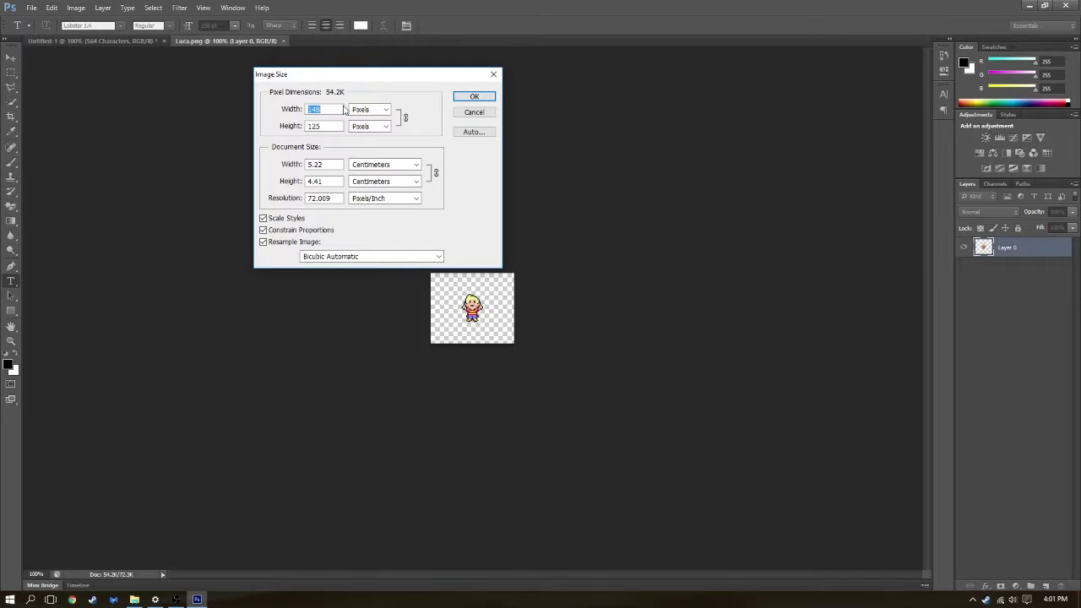
text(800)
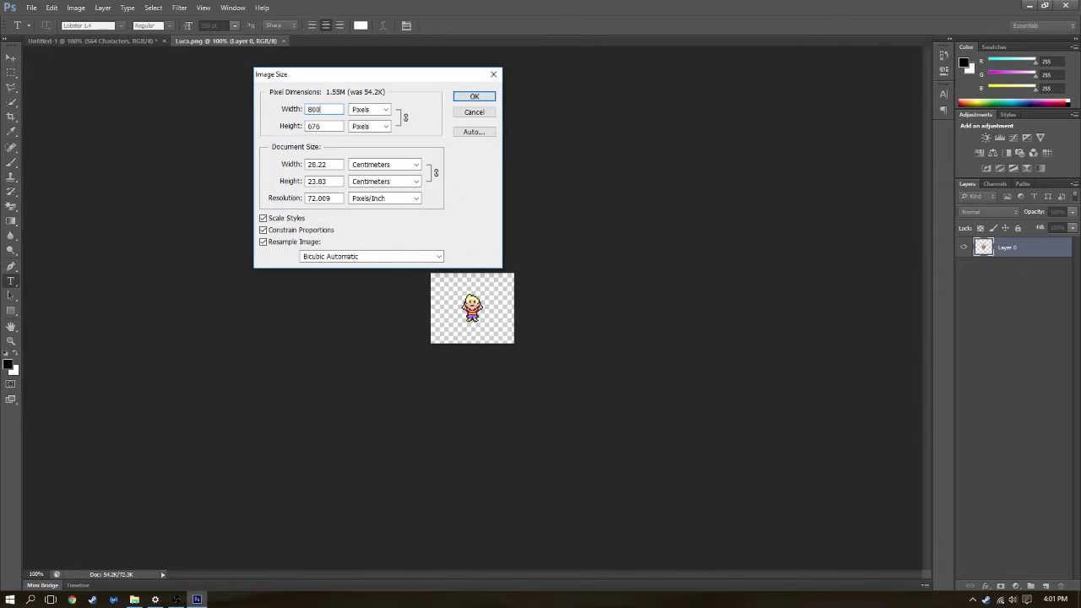
click(405, 256)
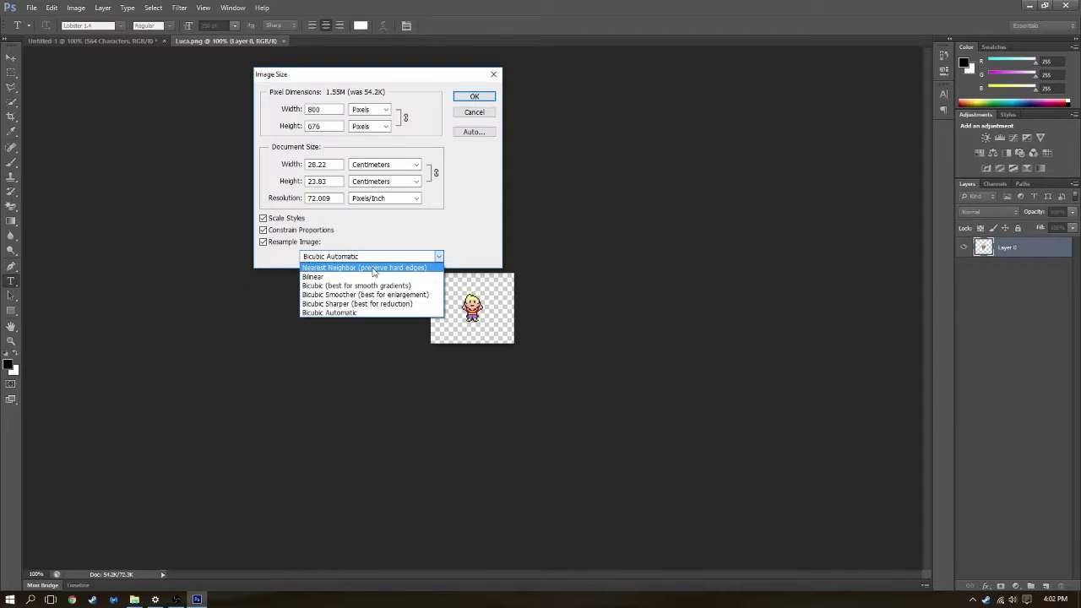
click(367, 268)
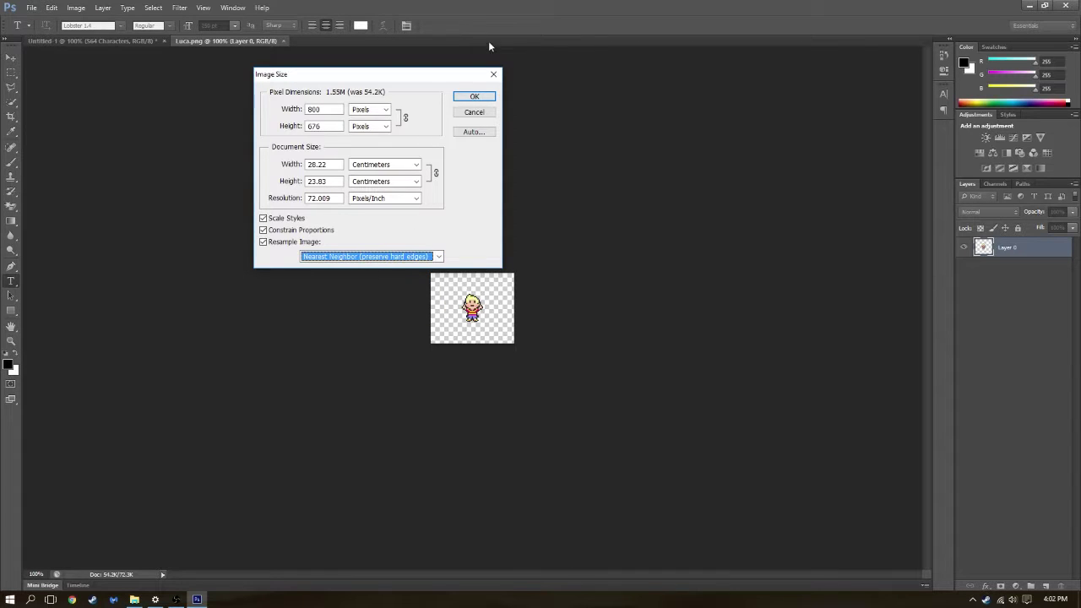
click(473, 97)
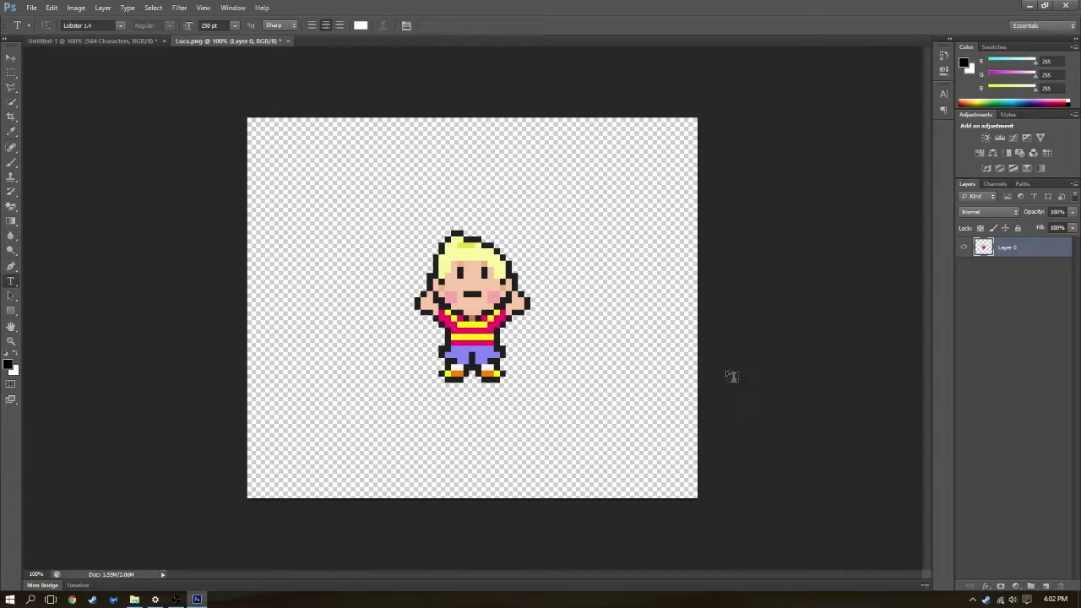
click(287, 41)
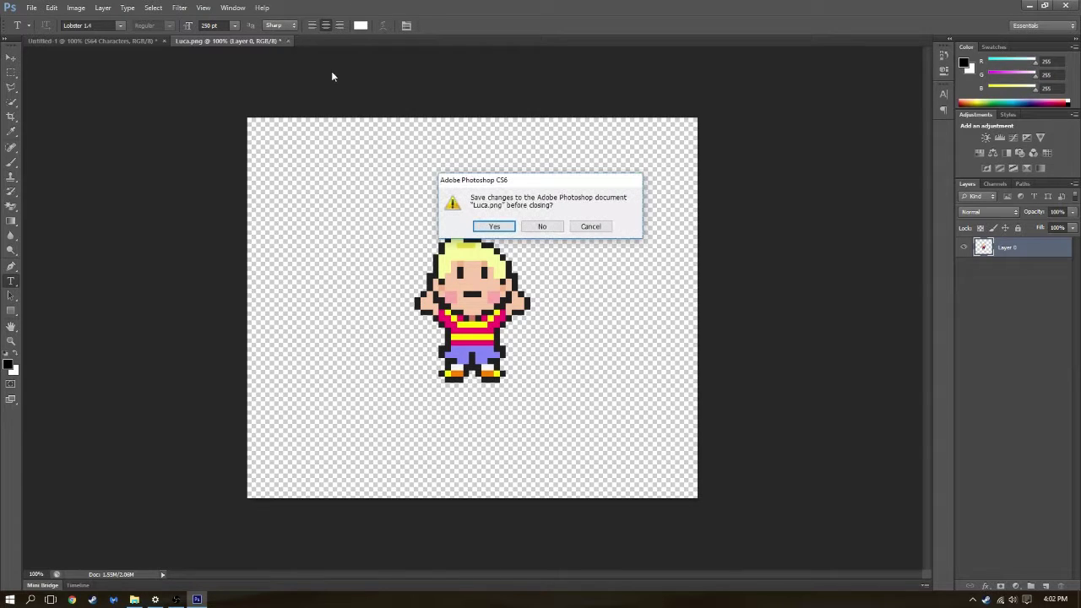
Discard Luca.png's changes, then scale Sun Rays to about 317% centred behind the characters
click(544, 226)
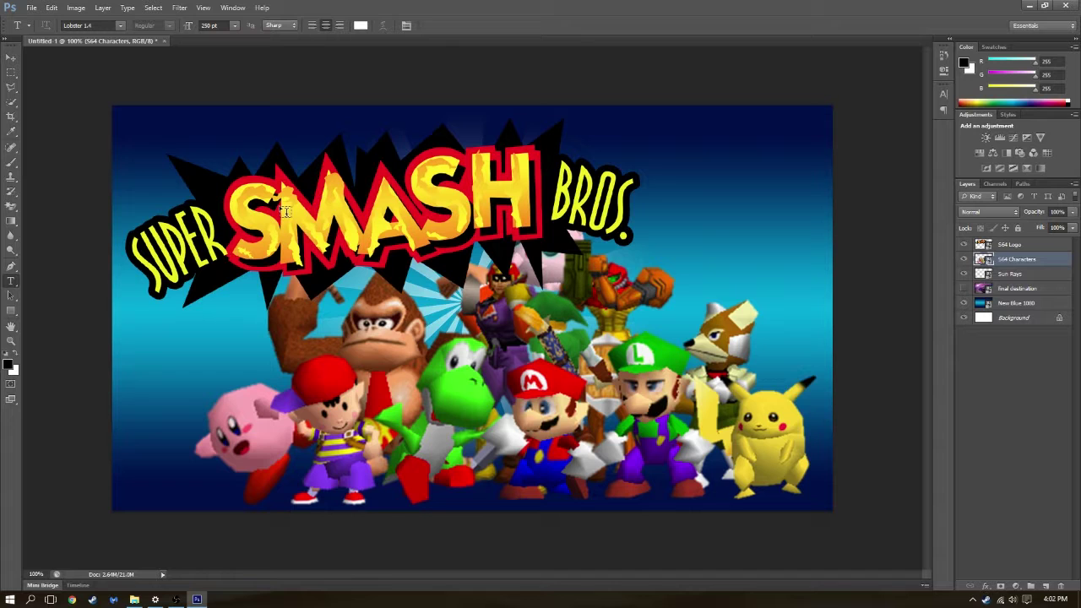
click(1033, 279)
key(ctrl+t)
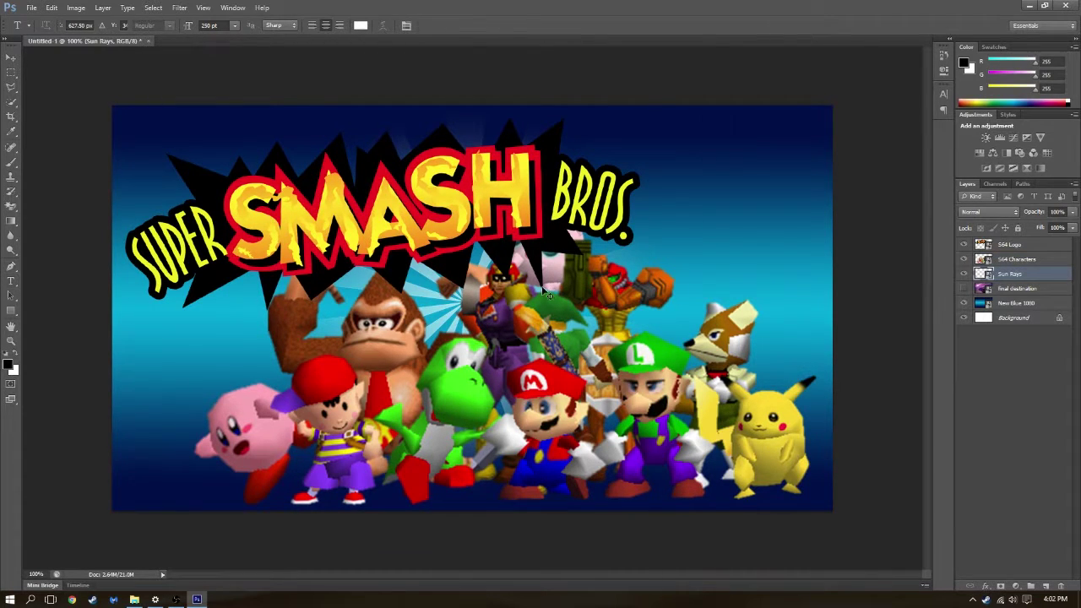
drag(563, 274, 656, 322)
drag(266, 98, 91, 32)
drag(404, 295, 485, 429)
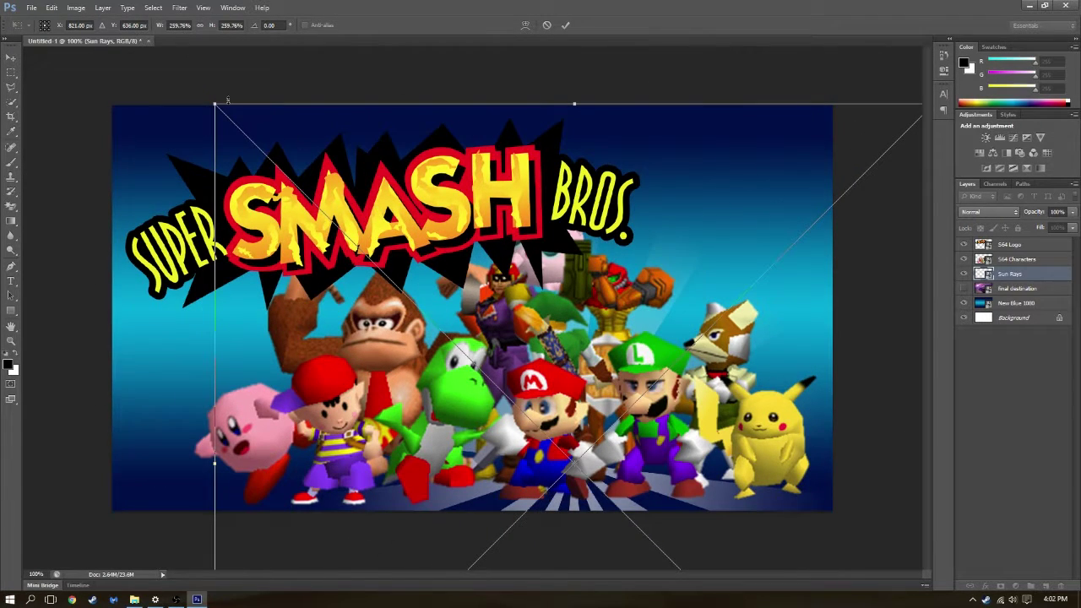
drag(214, 104, 56, 47)
drag(579, 394, 601, 367)
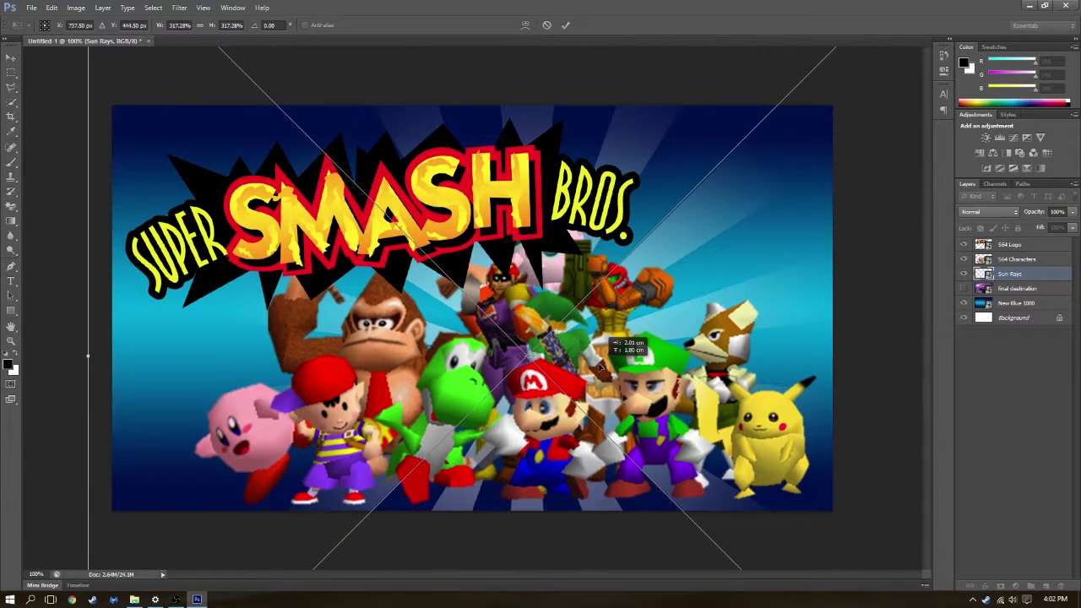
key(Return)
key(t)
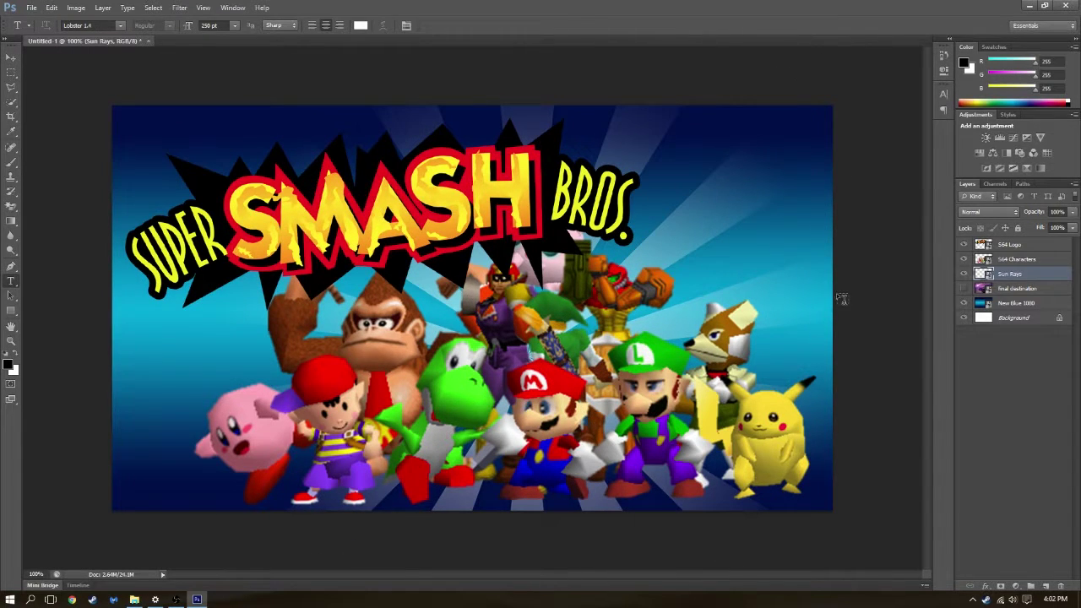
Show the final destination layer again and set its blend mode to Hard Light
click(1033, 244)
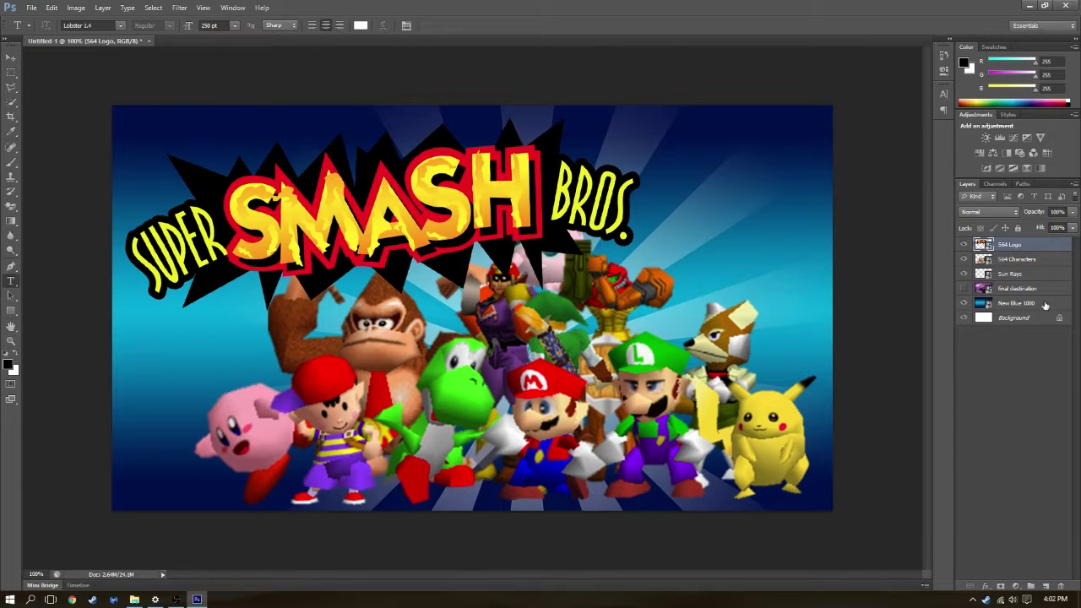
click(963, 289)
click(1043, 290)
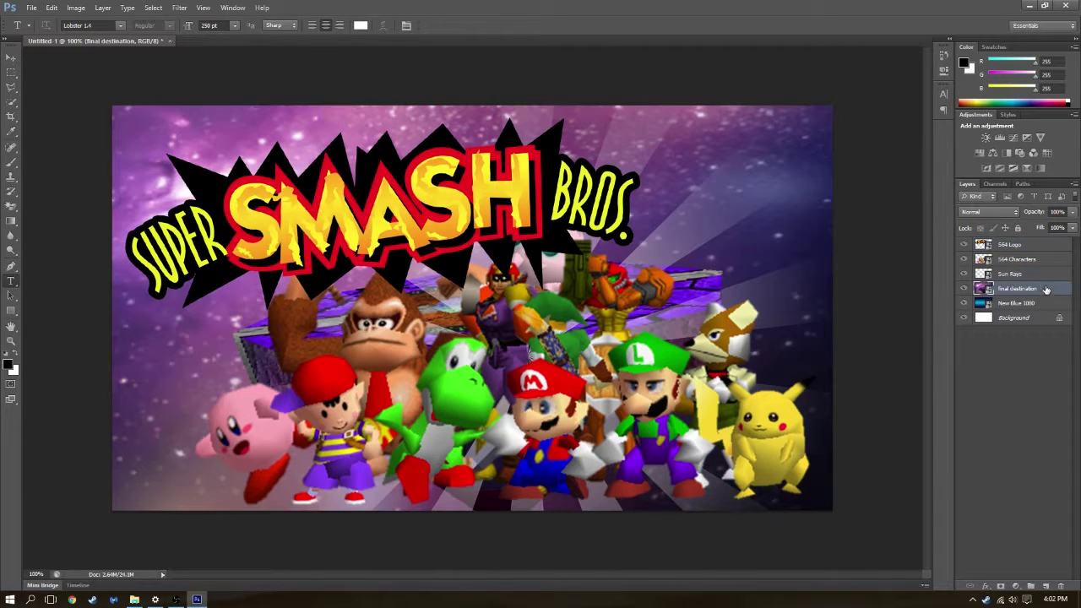
click(981, 212)
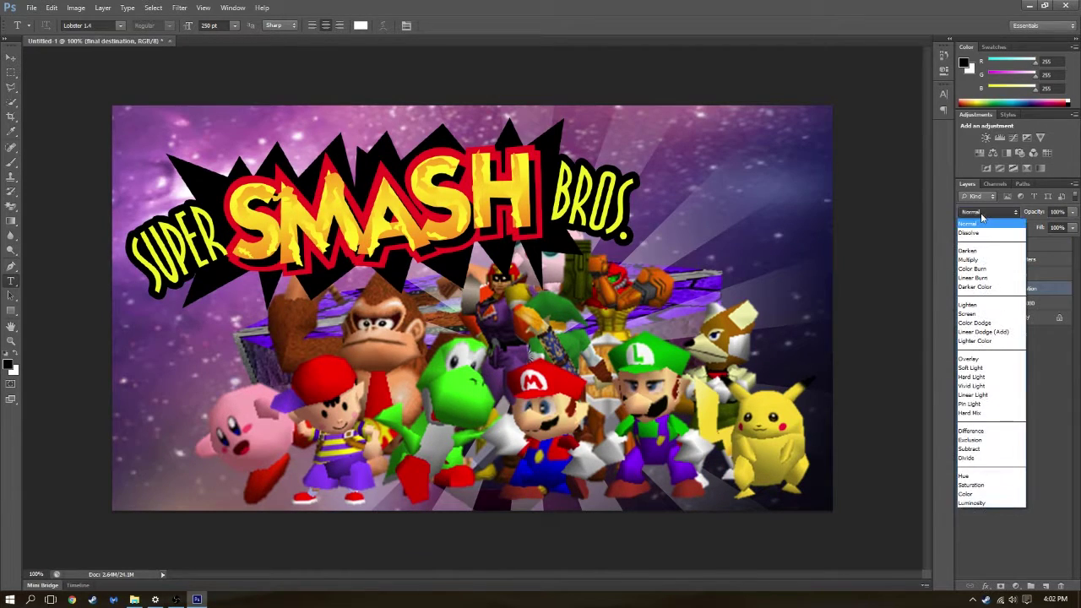
click(987, 377)
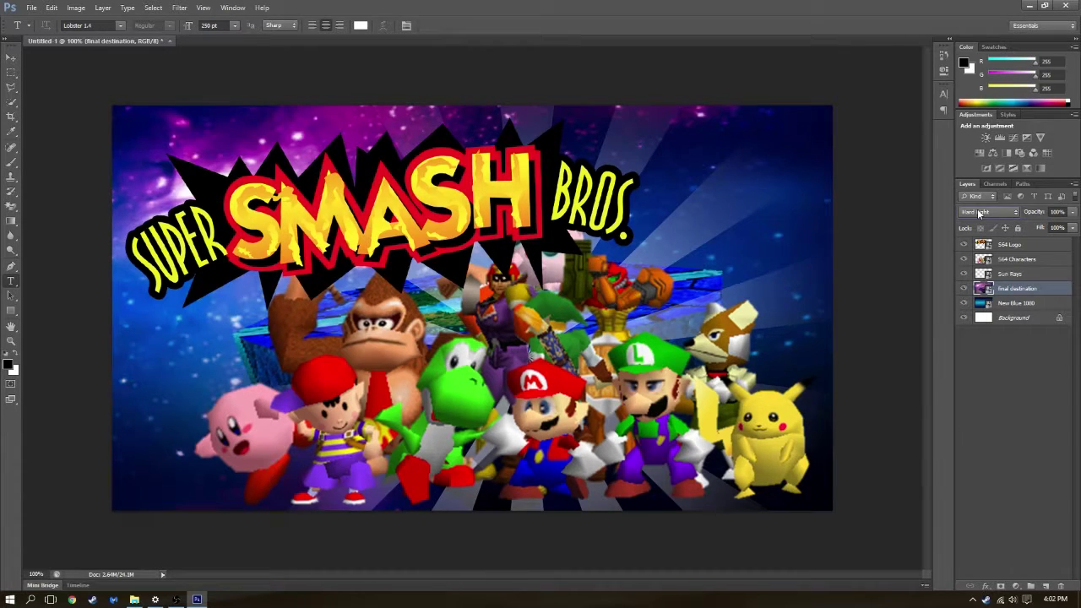
Lower the final destination layer's opacity to 42% in Blending Options
double_click(1044, 290)
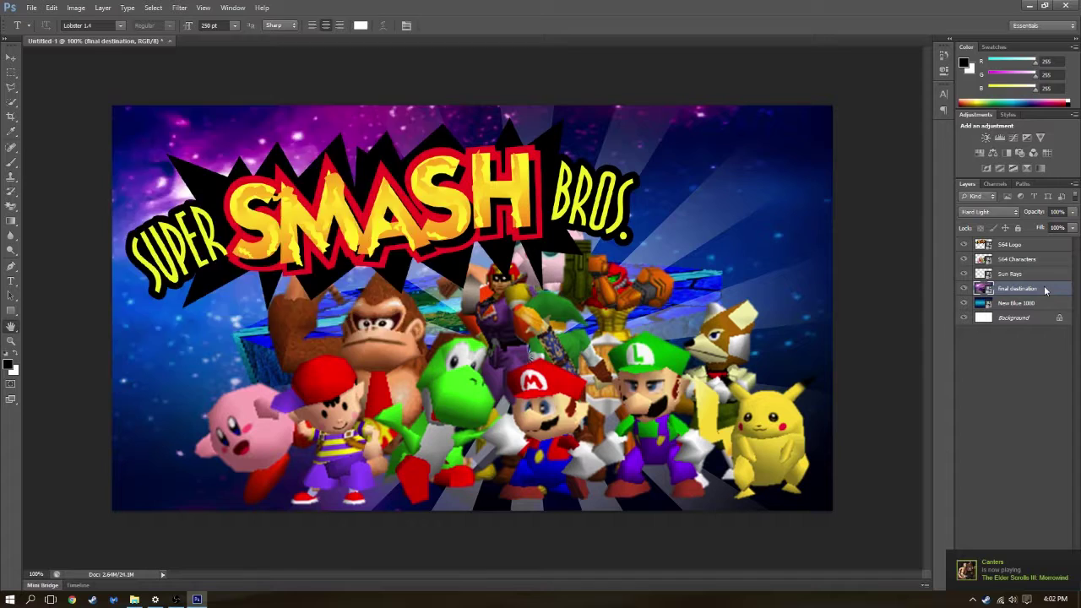
drag(309, 132, 279, 137)
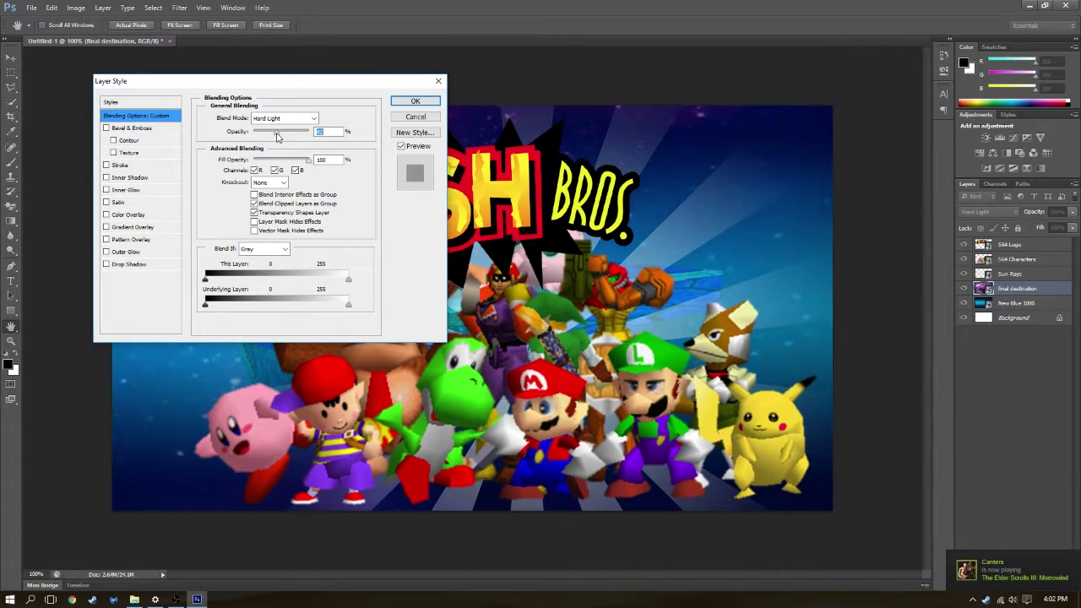
click(413, 101)
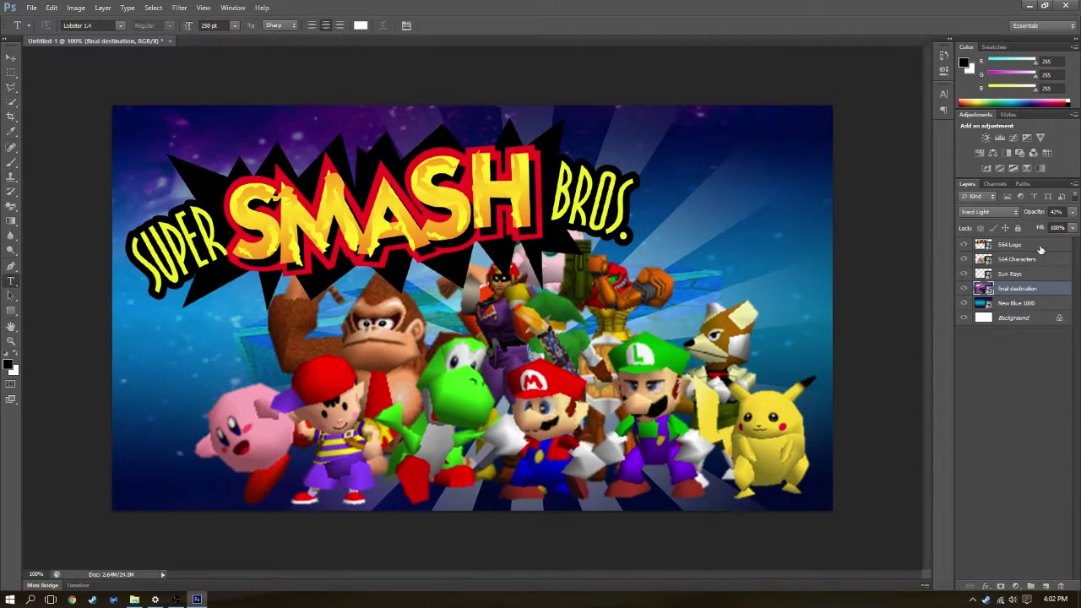
click(1040, 246)
click(1040, 264)
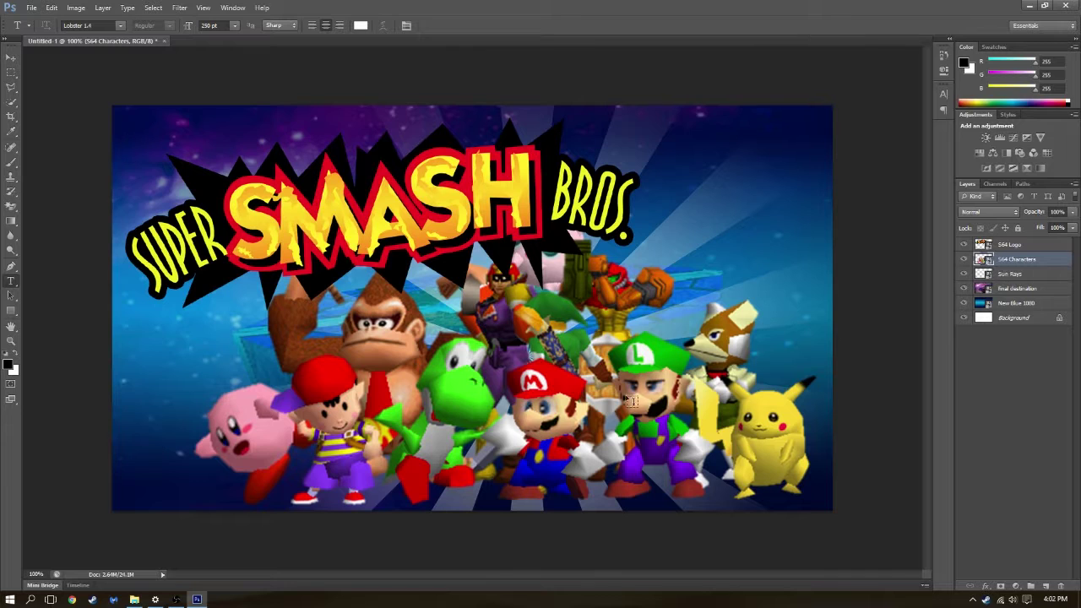
Nudge the characters group up slightly with the Move tool, abandoning a logo resize
click(10, 57)
drag(553, 427, 553, 415)
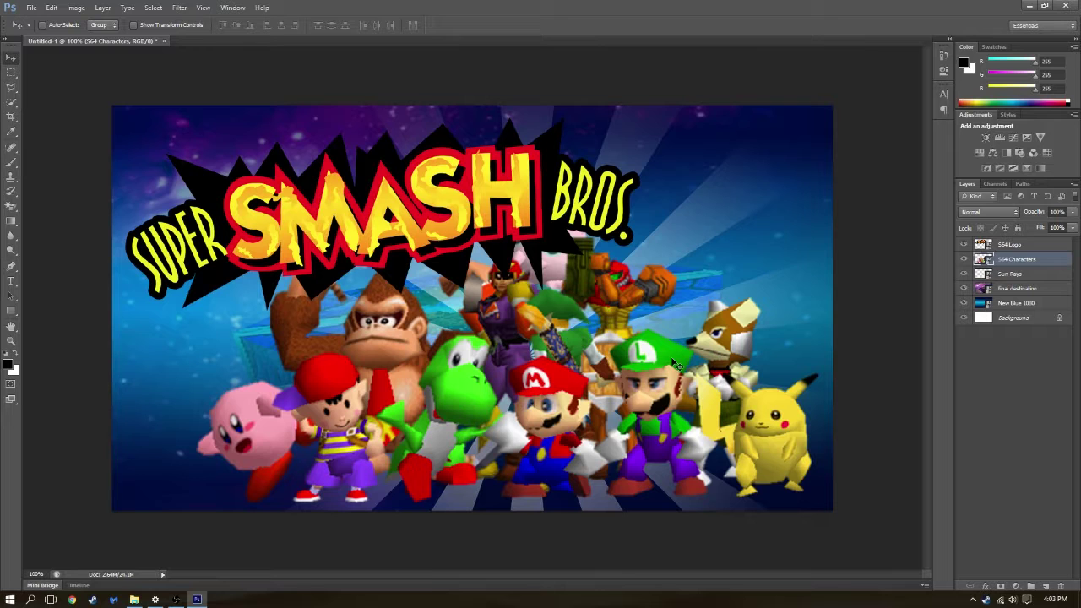
click(1039, 247)
key(ctrl+t)
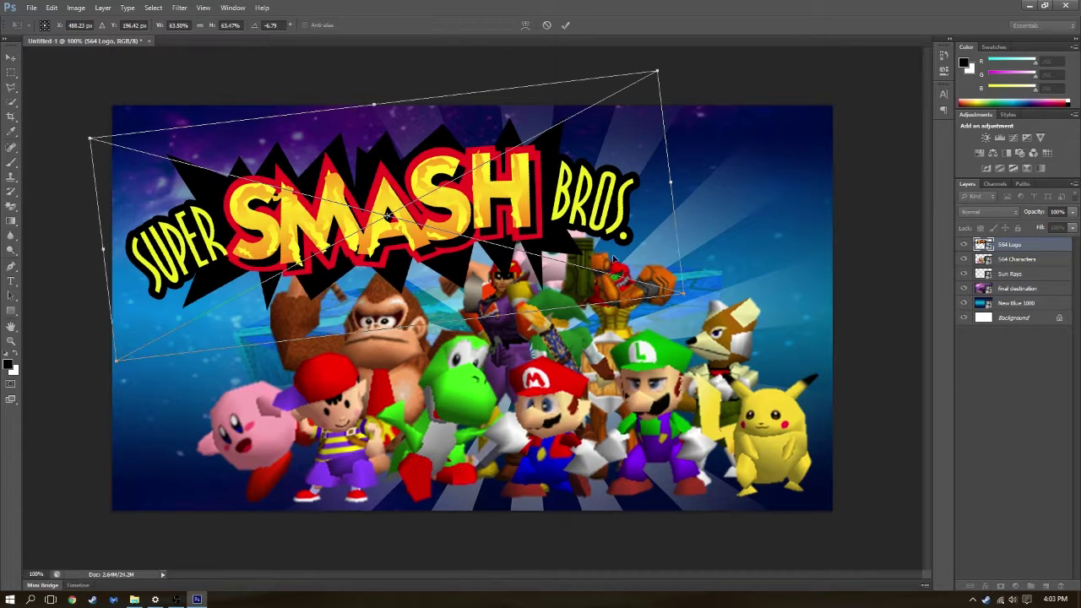
drag(689, 295, 596, 269)
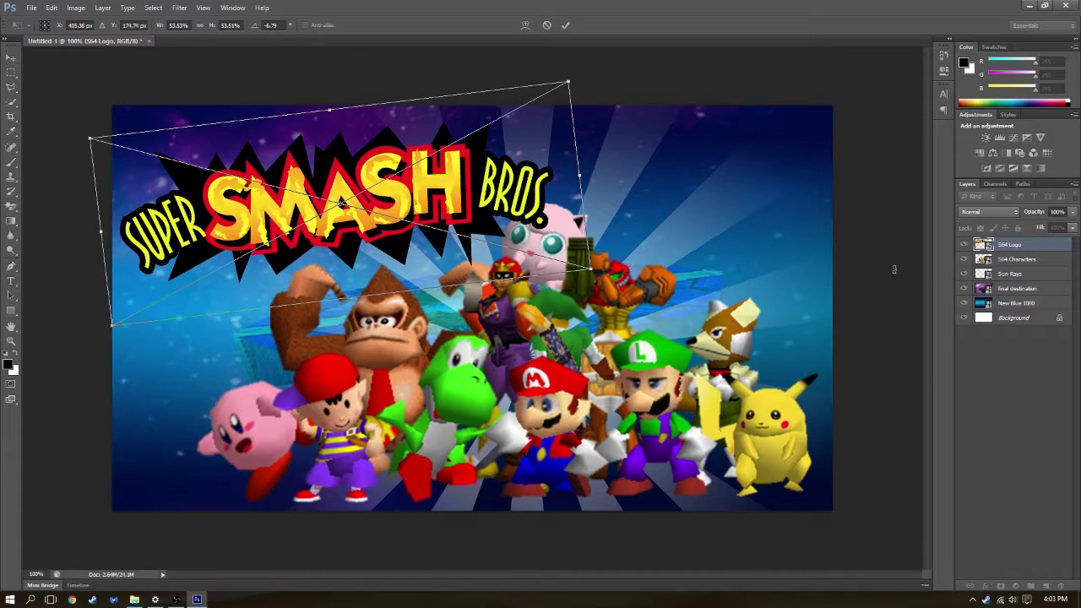
key(Escape)
Rotate the S64 Characters group slightly counter-clockwise and move it up a little
click(1038, 263)
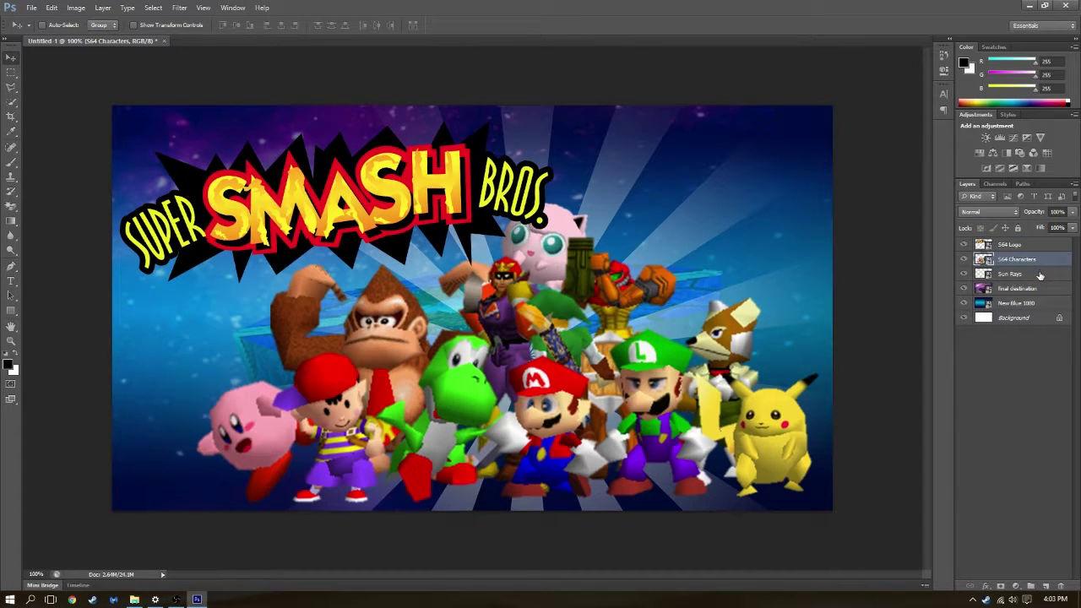
key(ctrl+t)
drag(180, 165, 243, 248)
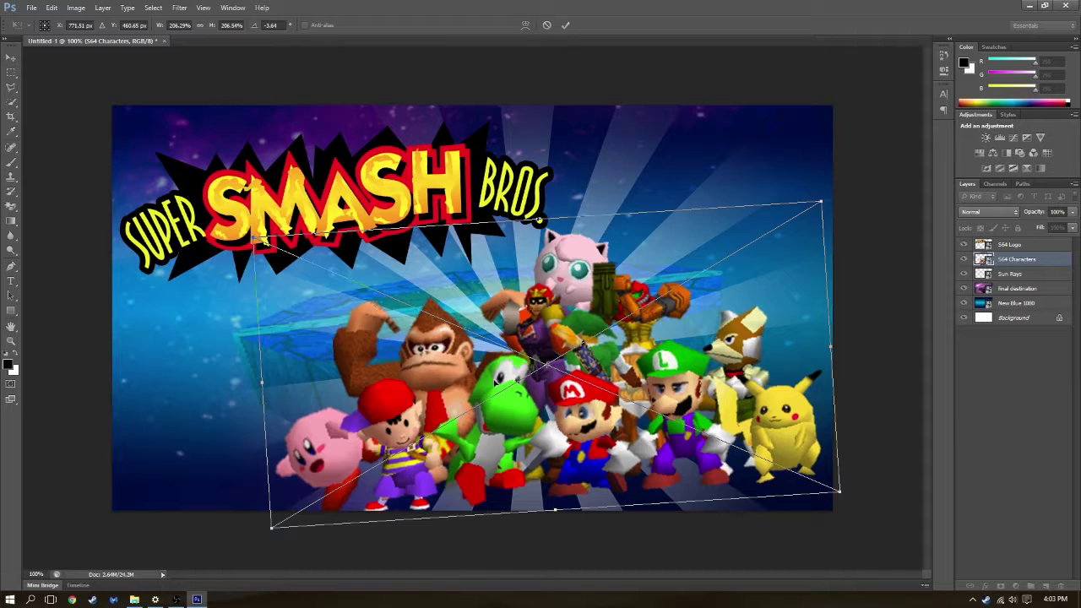
drag(505, 391, 505, 371)
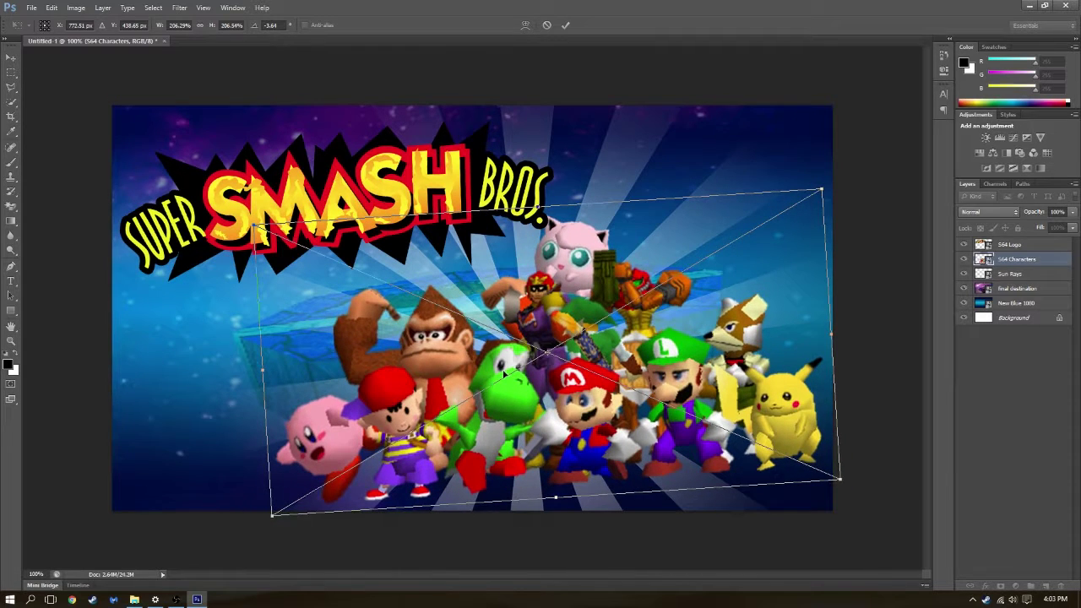
key(Return)
Enlarge the S64 Logo slightly and reposition it lower and to the right
click(1043, 246)
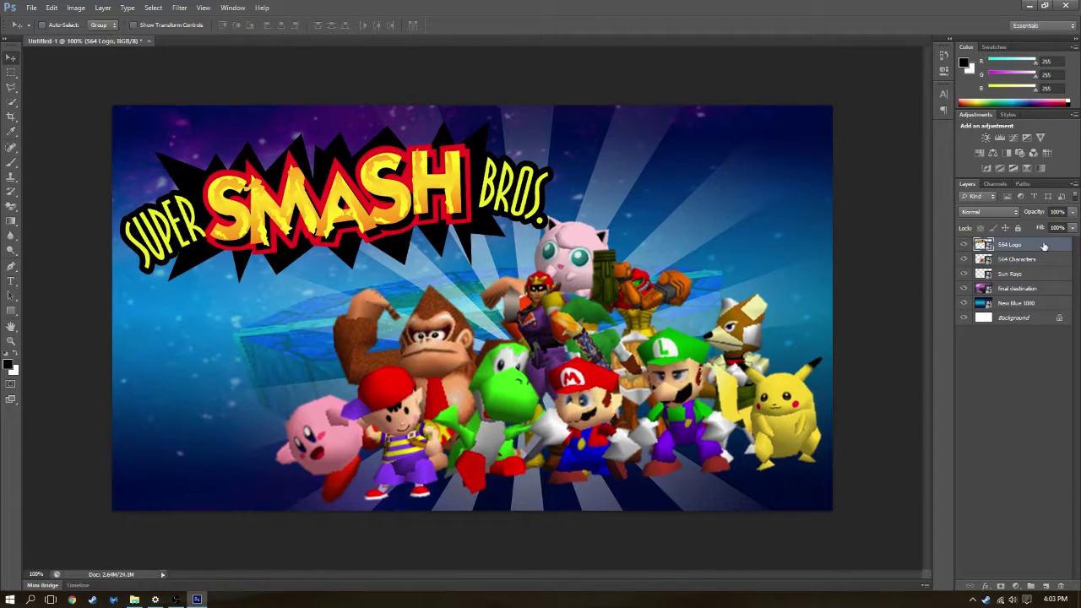
key(ctrl+t)
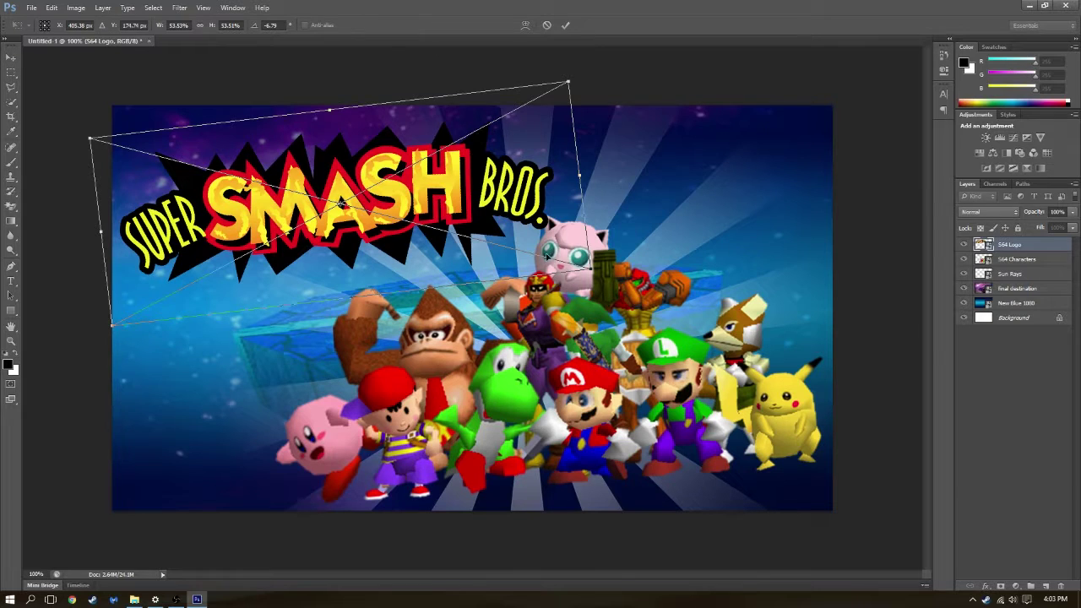
drag(540, 144, 548, 175)
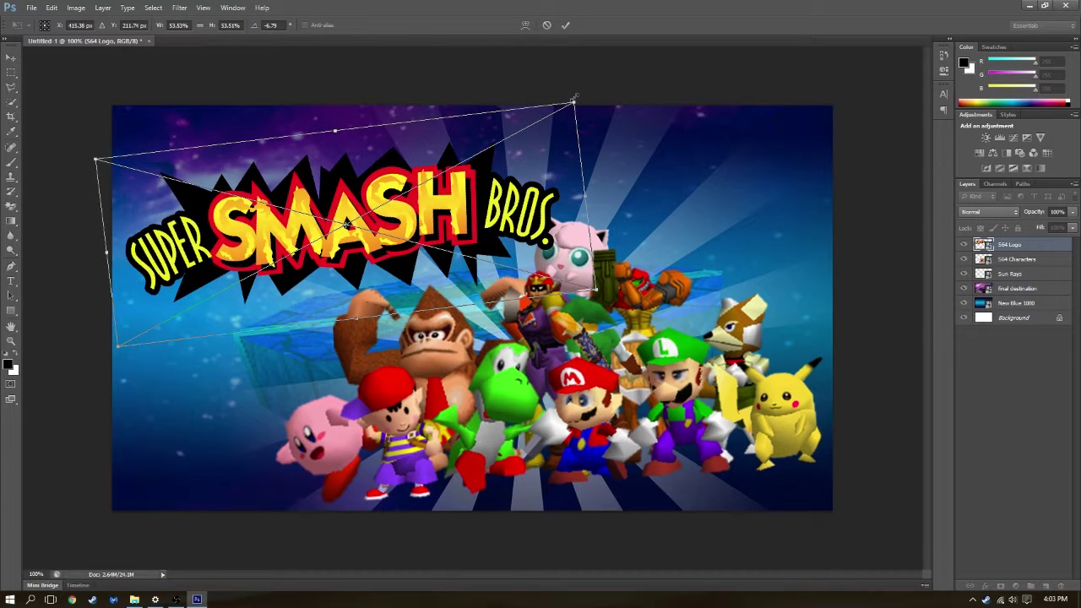
drag(574, 100, 619, 85)
mouse_move(594, 168)
mouse_down()
mouse_move(604, 150)
mouse_move(589, 165)
mouse_up()
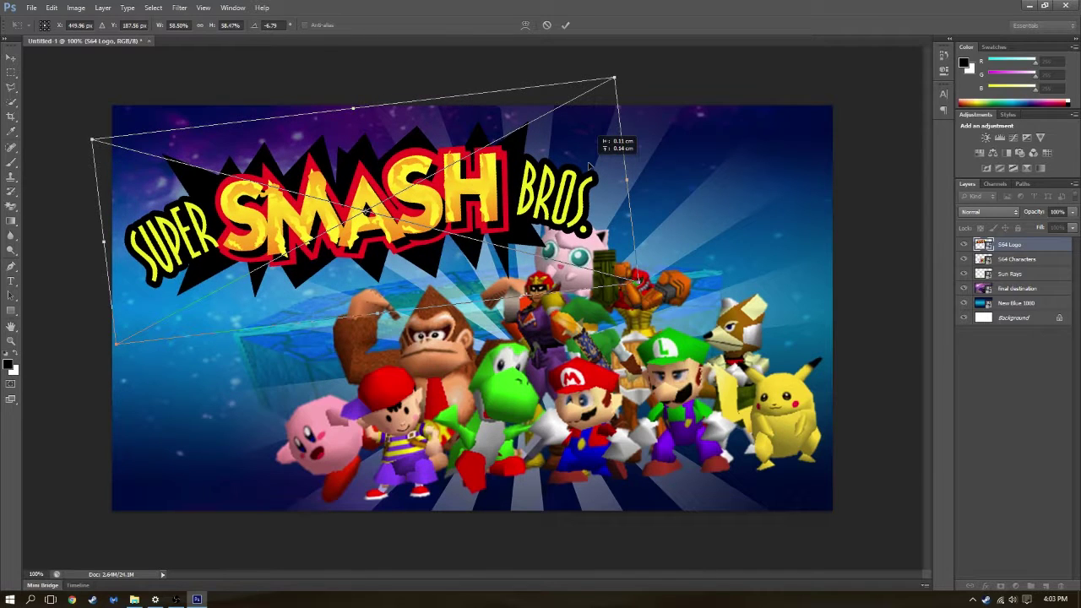
key(Return)
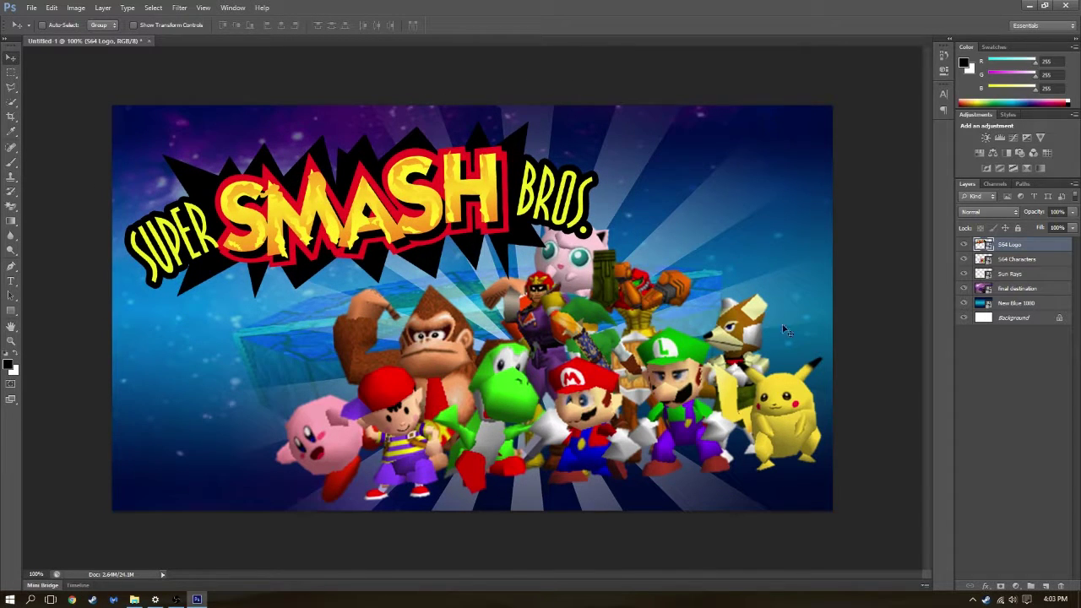
Enable Drop Shadow and Outer Glow on S64 Characters, pushing the shadow distance farther out
double_click(1032, 262)
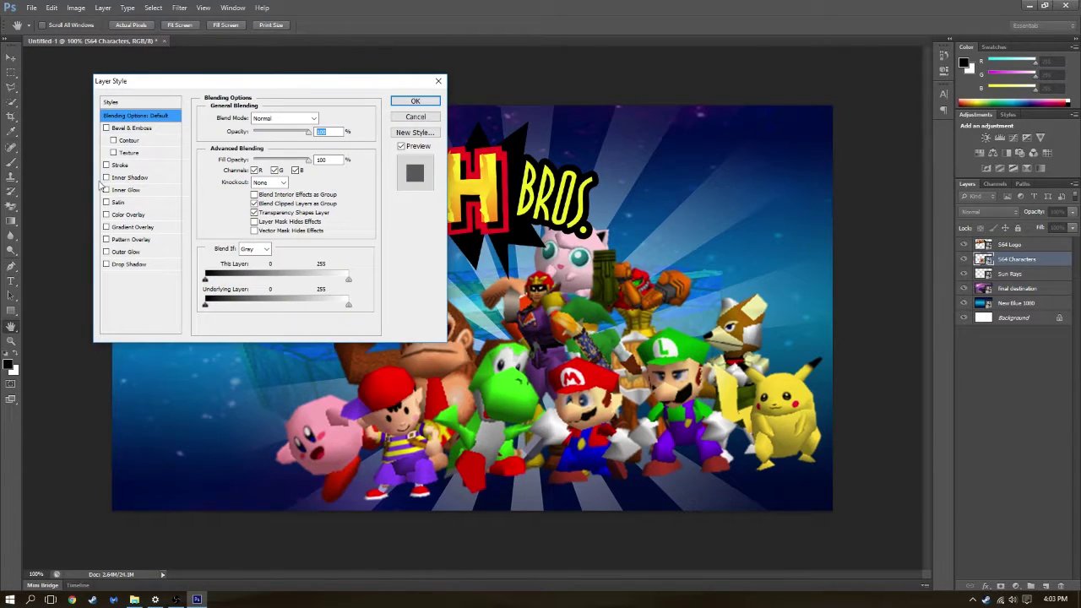
click(105, 252)
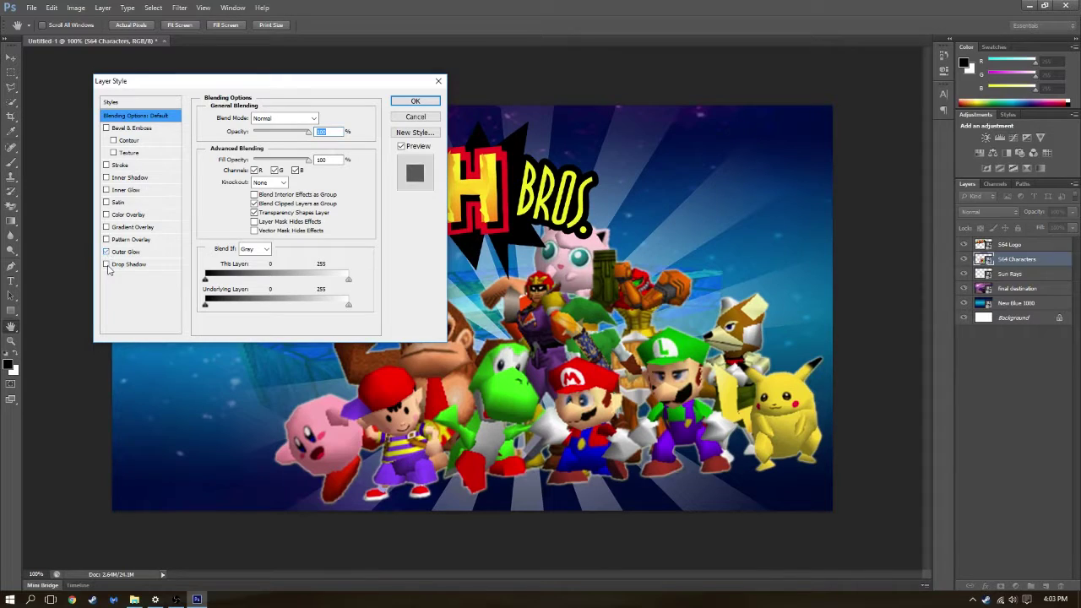
click(106, 264)
click(127, 264)
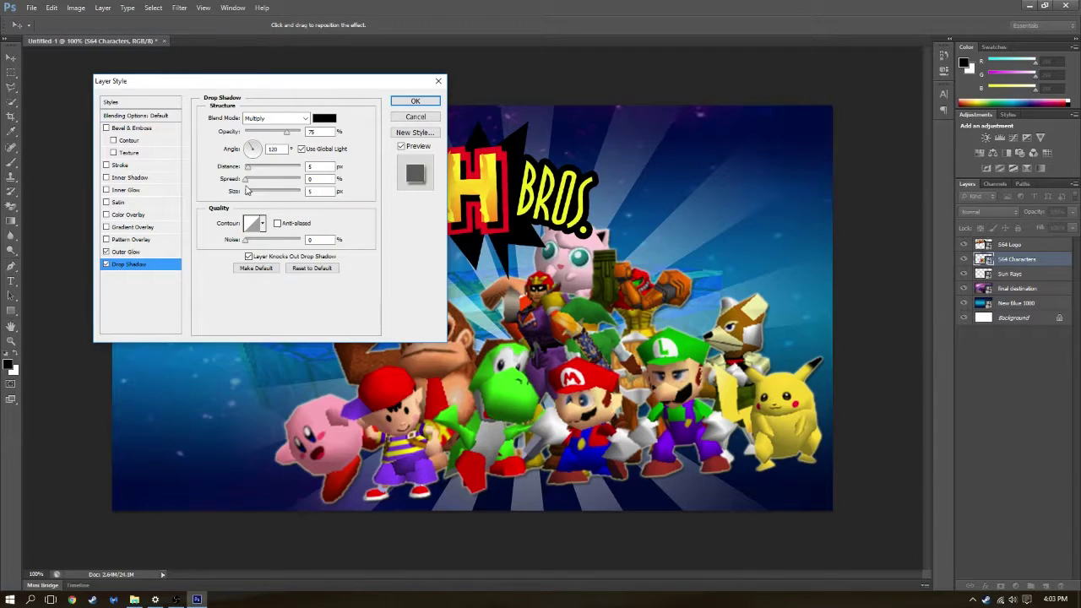
drag(248, 168, 267, 173)
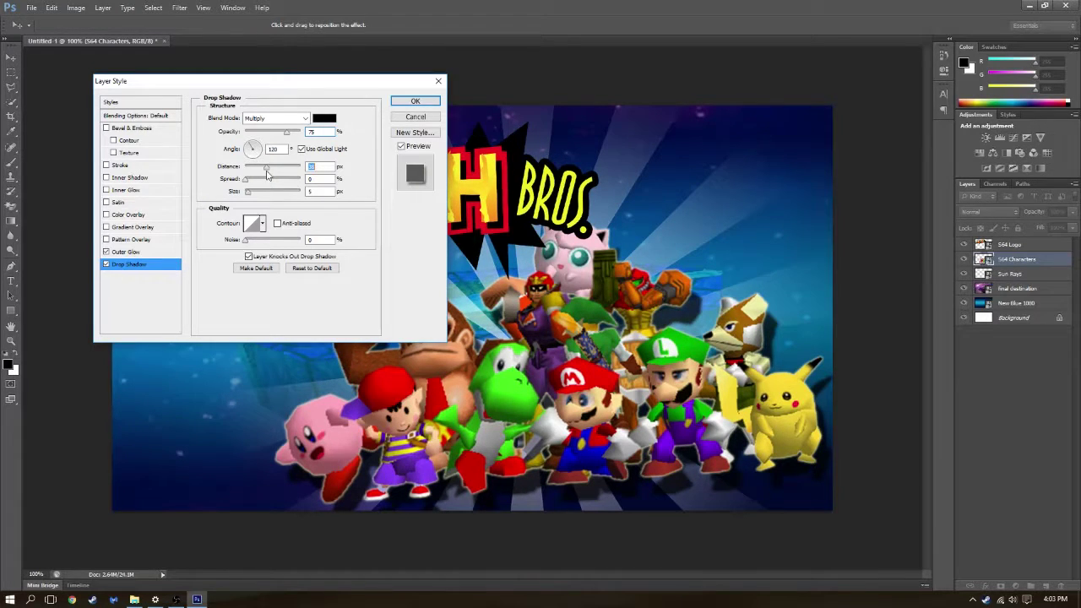
Set the characters' outer glow to Normal, black (000000), Size 100, with adjusted Spread
click(126, 251)
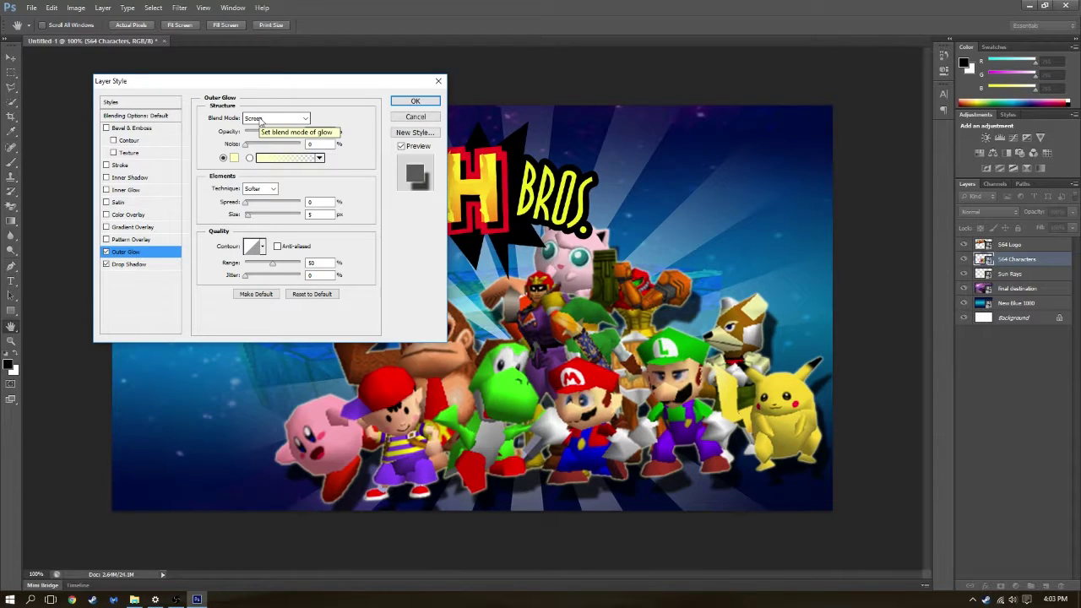
click(260, 121)
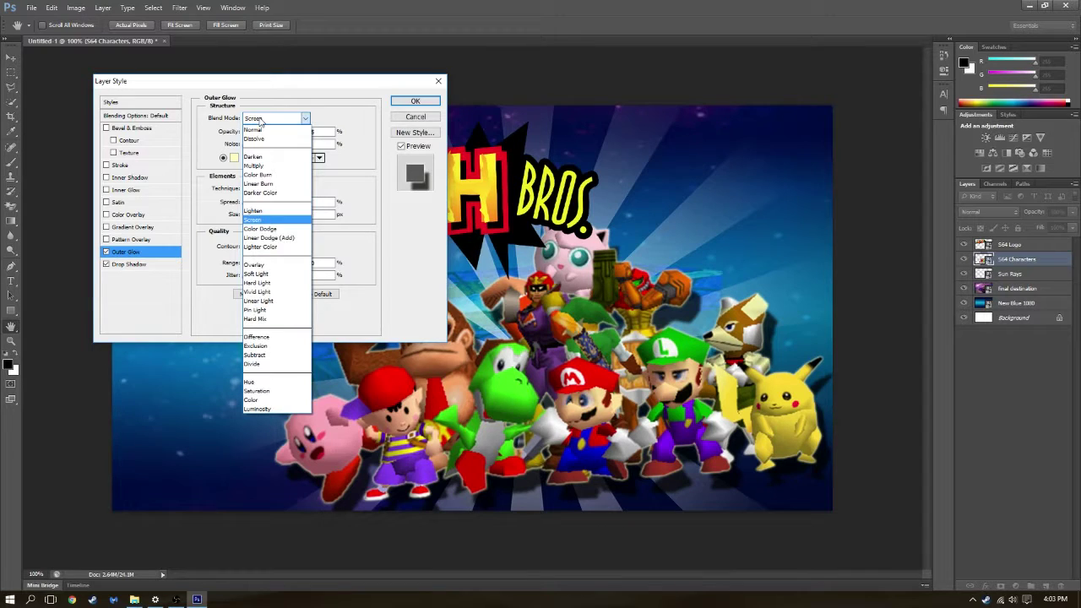
click(258, 126)
click(236, 158)
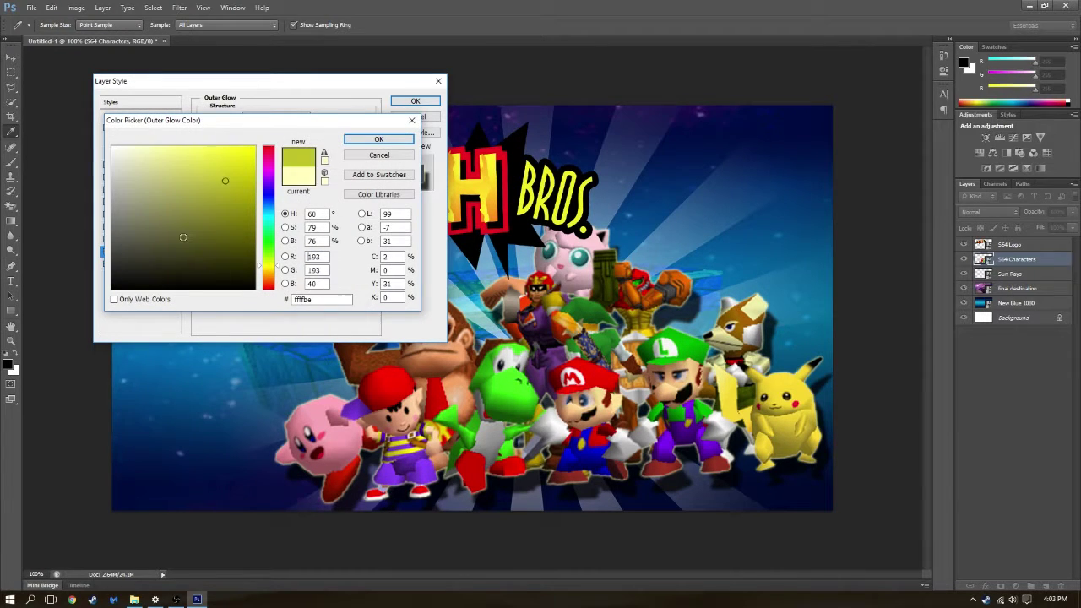
text(000000)
click(355, 138)
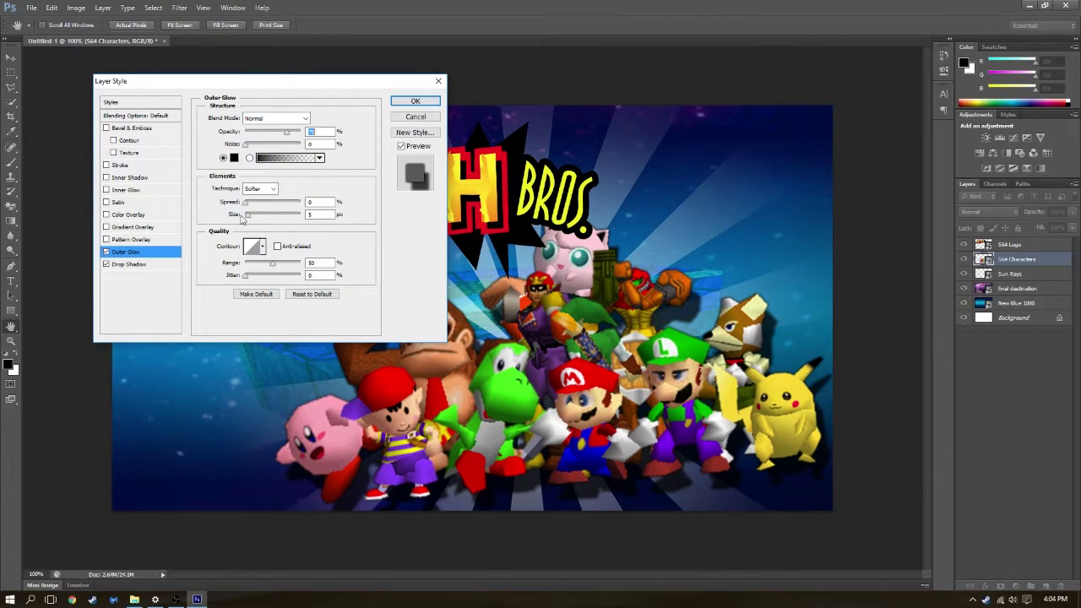
mouse_move(250, 217)
mouse_down()
mouse_move(270, 218)
mouse_move(253, 207)
mouse_up()
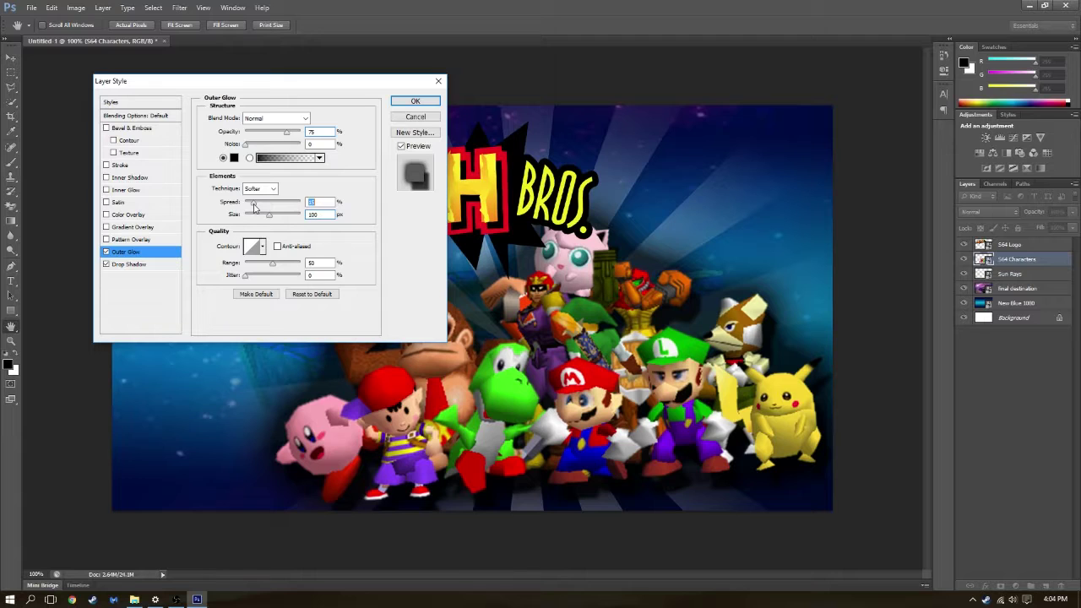
mouse_move(253, 206)
mouse_down()
mouse_move(272, 208)
mouse_move(253, 209)
mouse_move(271, 212)
mouse_move(261, 213)
mouse_up()
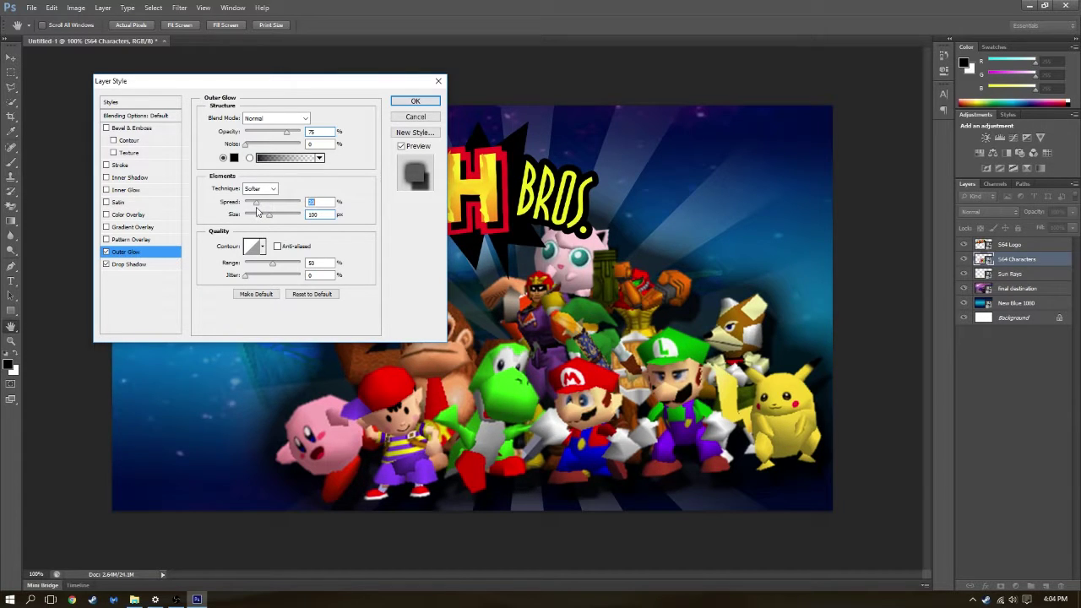
click(408, 103)
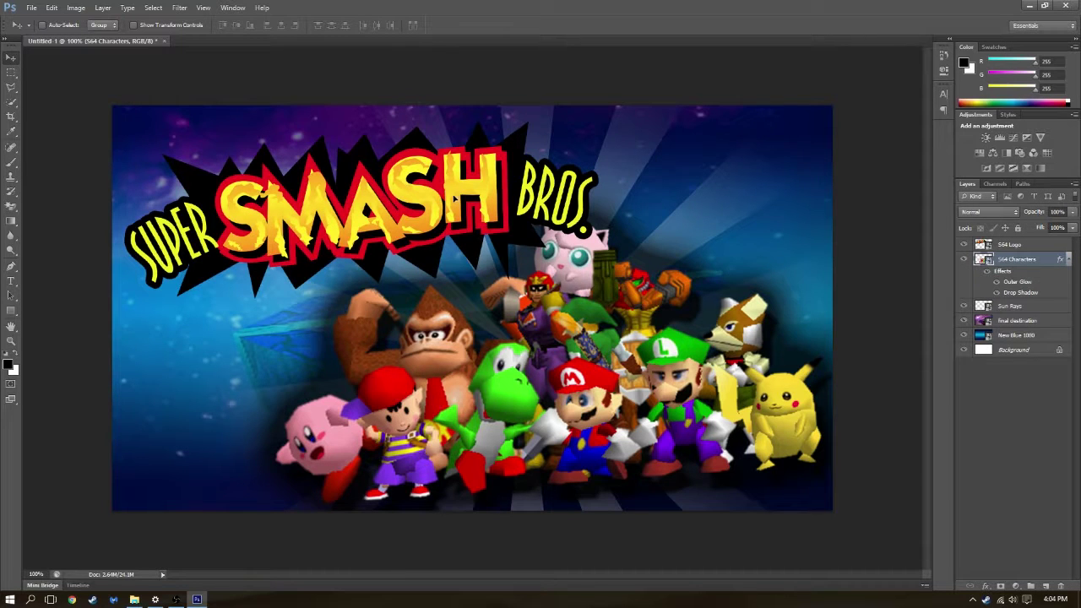
Nudge the characters group left and up with the arrow keys
key(Left)
key(Left)
key(Left)
key(Left)
key(Left)
key(Left)
key(Left)
key(Left)
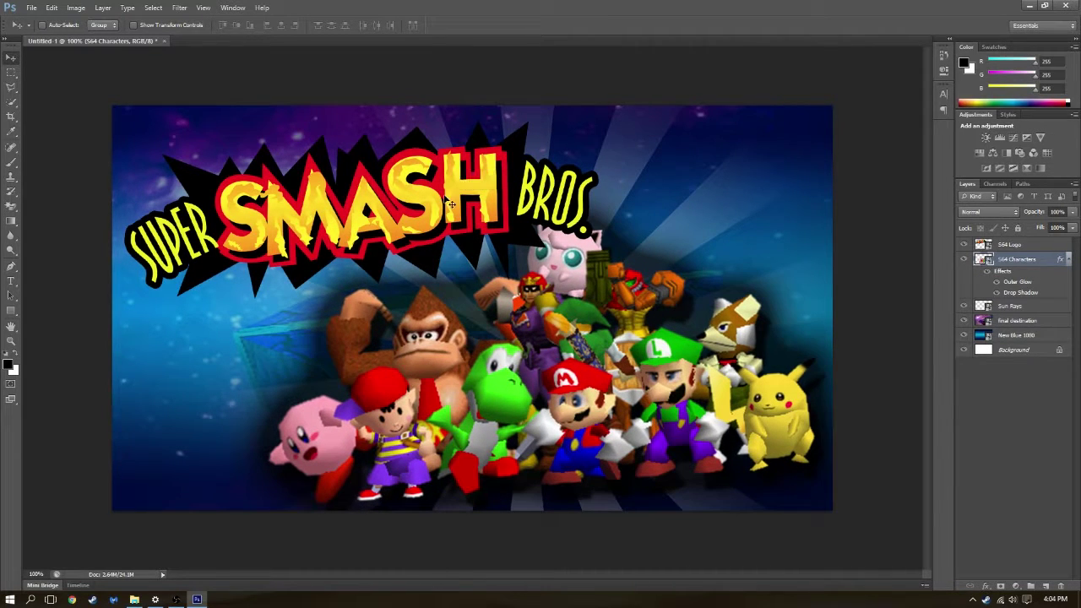
key(Left)
key(Left)
key(Left)
key(Left)
key(Left)
key(Left)
key(Up)
key(Up)
key(Up)
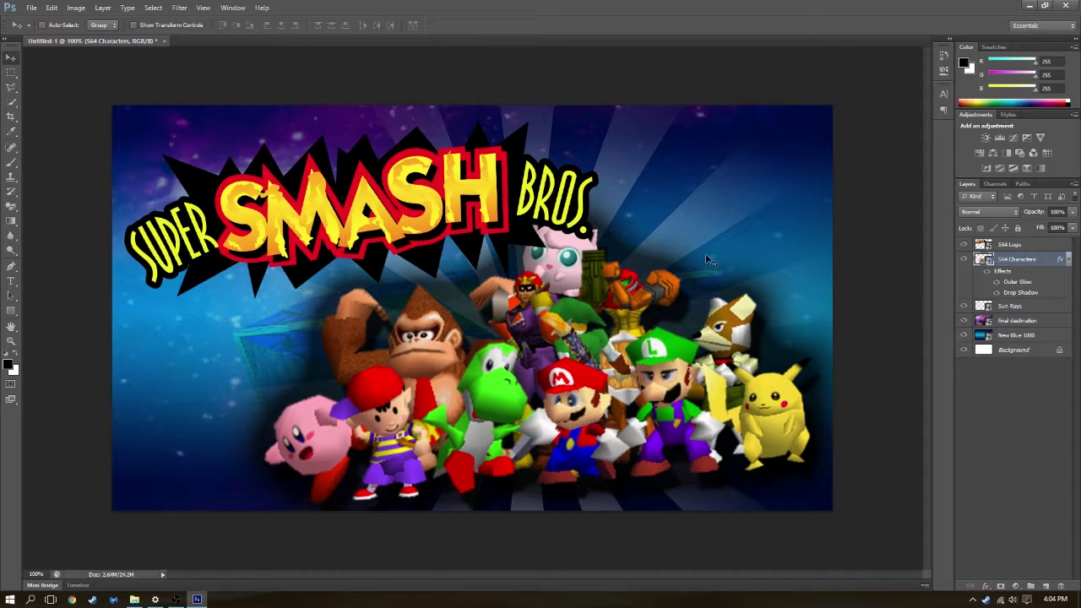
Give the S64 Logo a farther drop shadow and an enlarged outer glow
double_click(1046, 245)
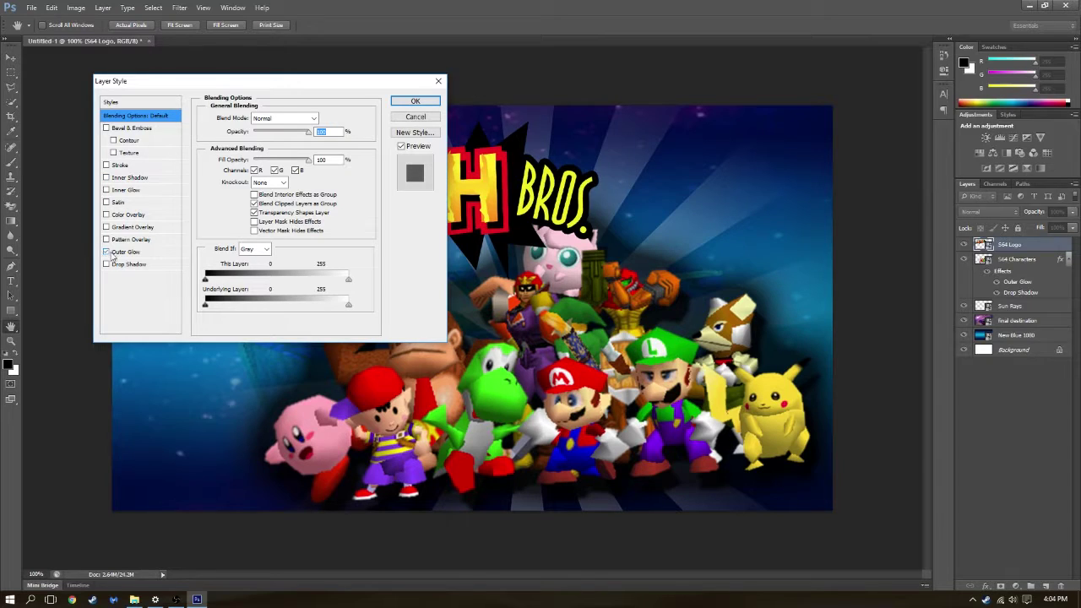
click(128, 264)
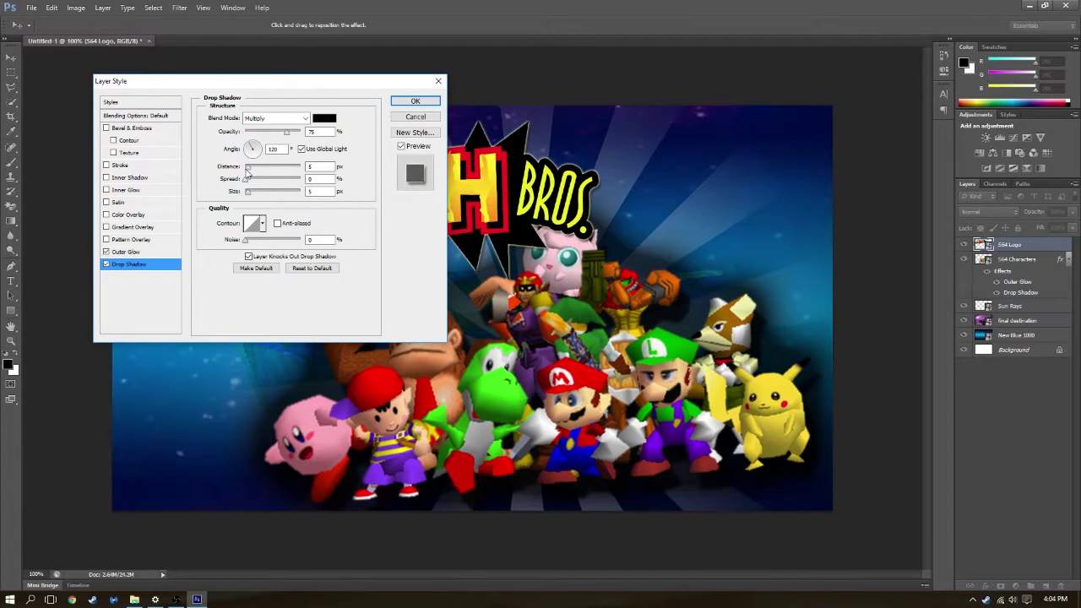
drag(247, 169, 263, 172)
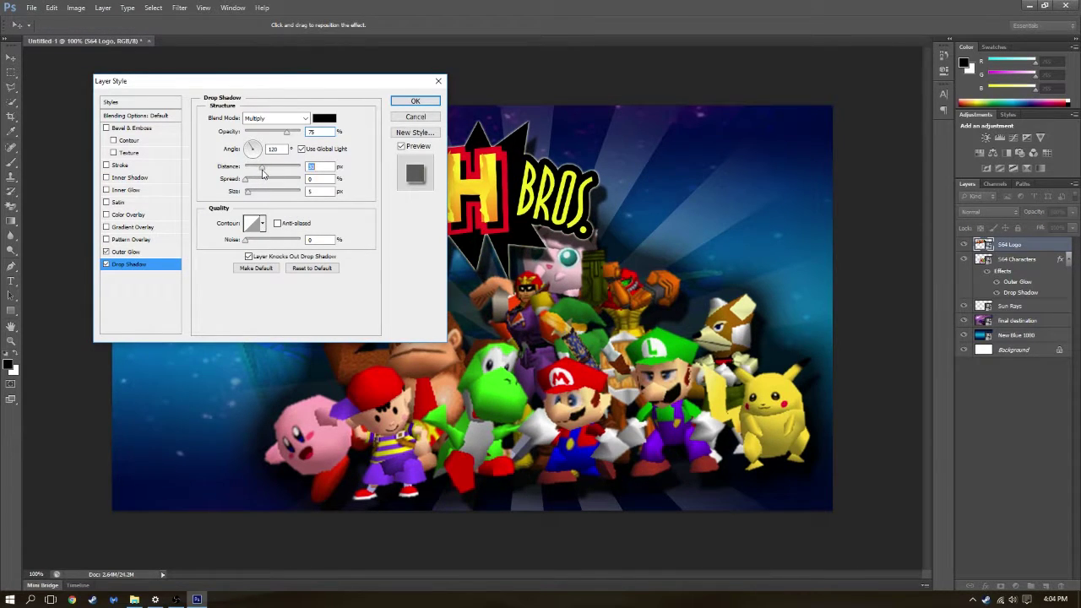
click(127, 252)
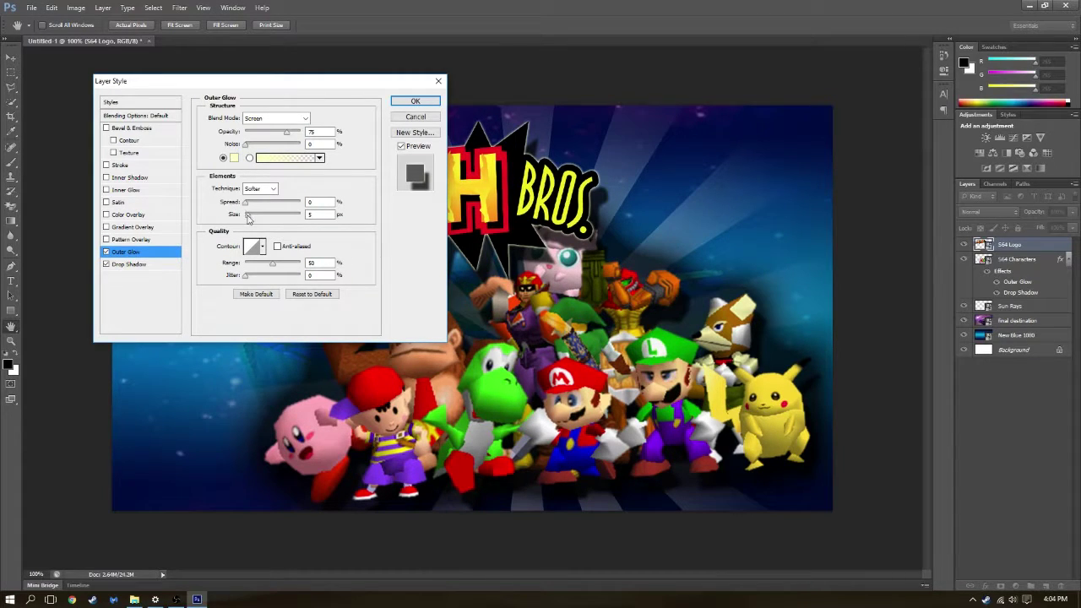
drag(247, 217, 262, 220)
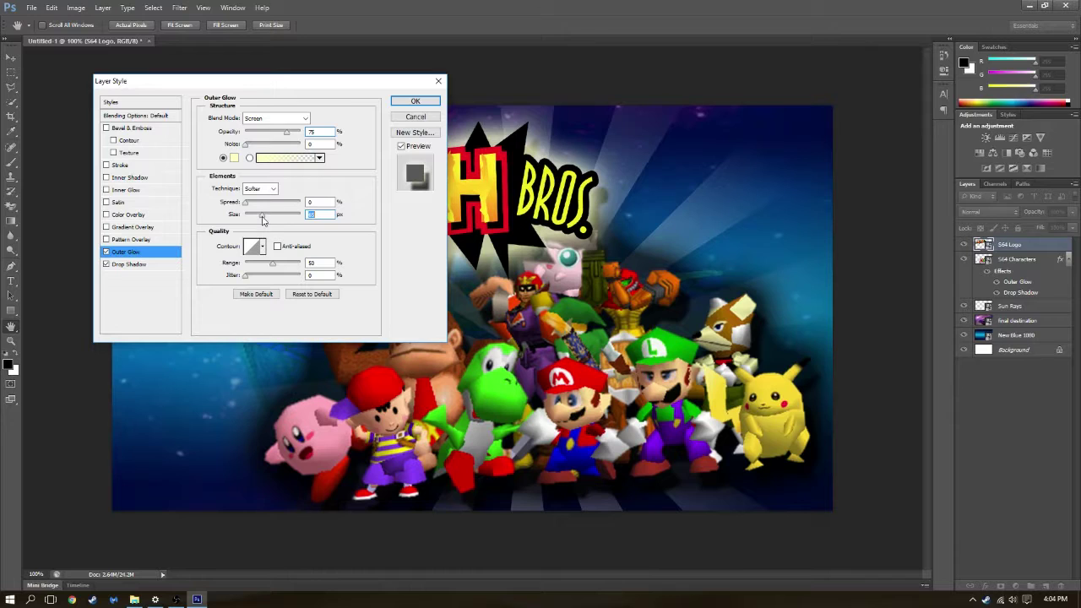
click(415, 101)
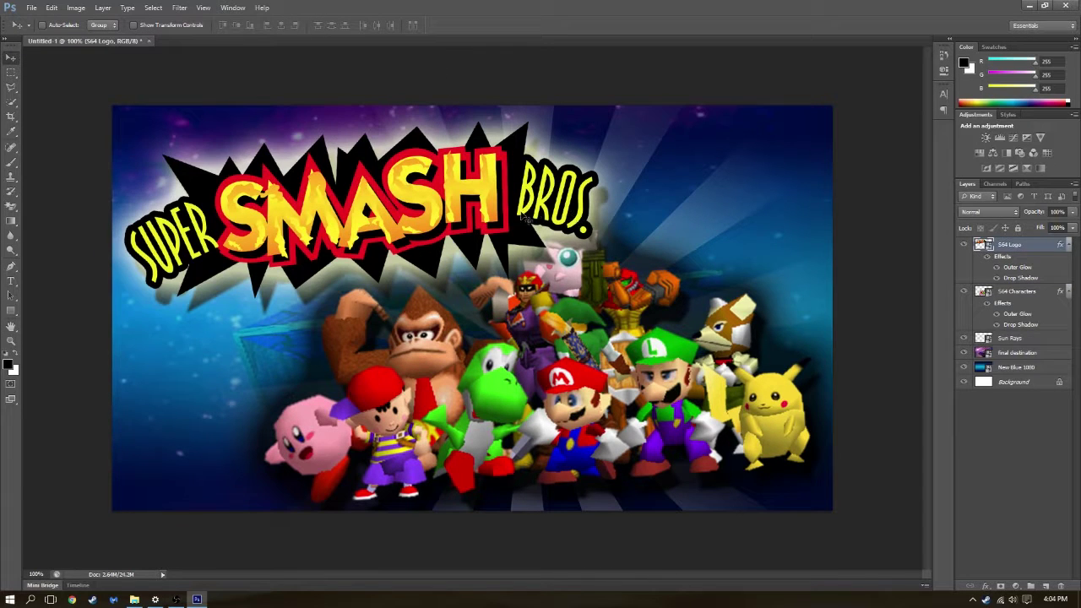
double_click(1043, 250)
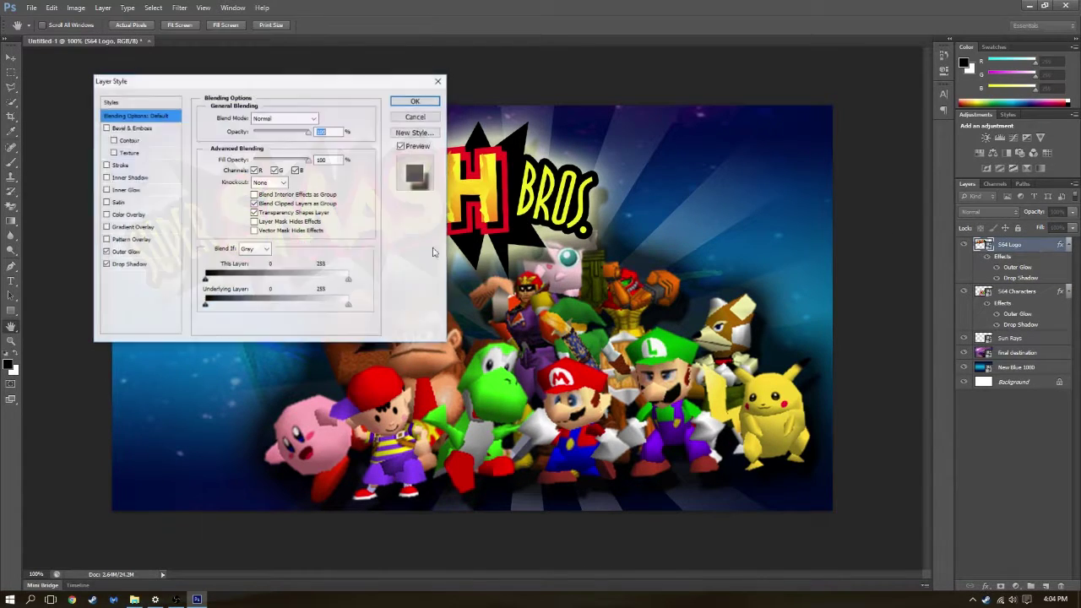
click(410, 101)
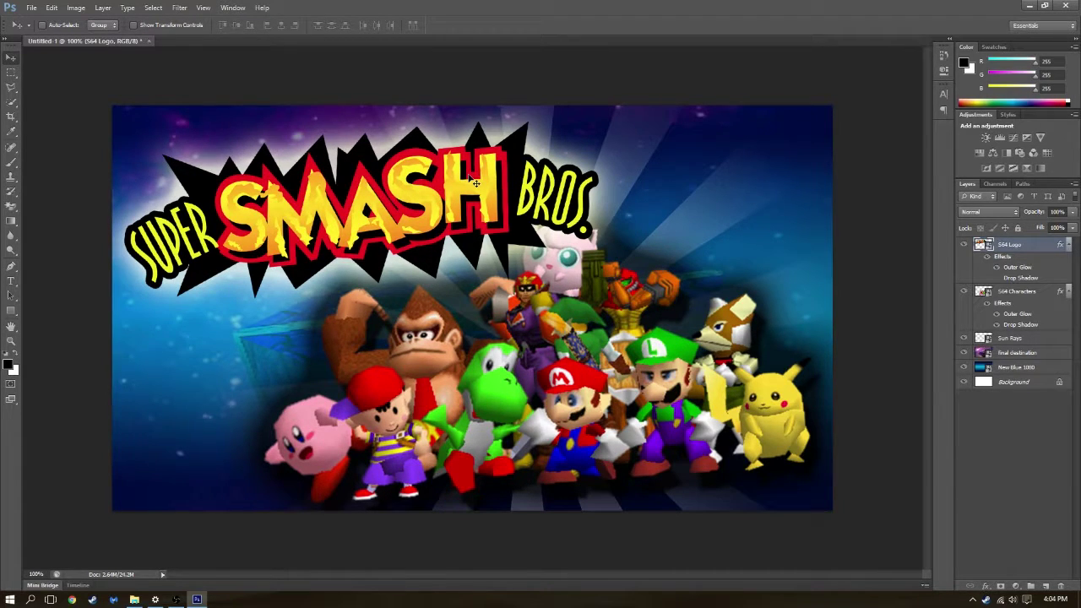
Rotate the logo to about -10°, scale it to roughly 95%, and shift it up-left
key(ctrl+t)
drag(660, 66, 599, 51)
drag(583, 144, 560, 133)
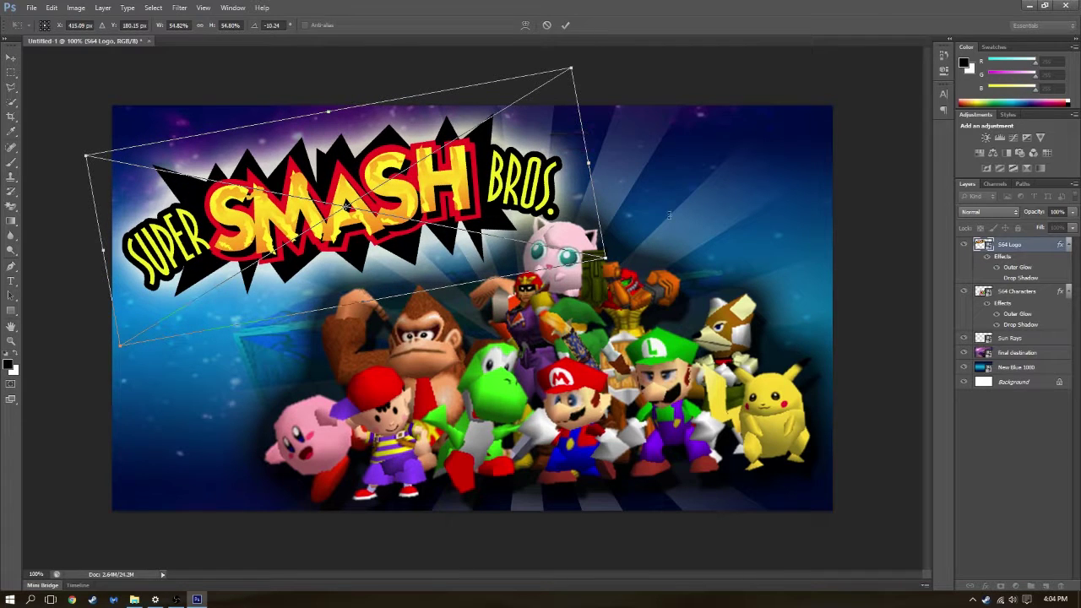
key(Return)
double_click(1035, 248)
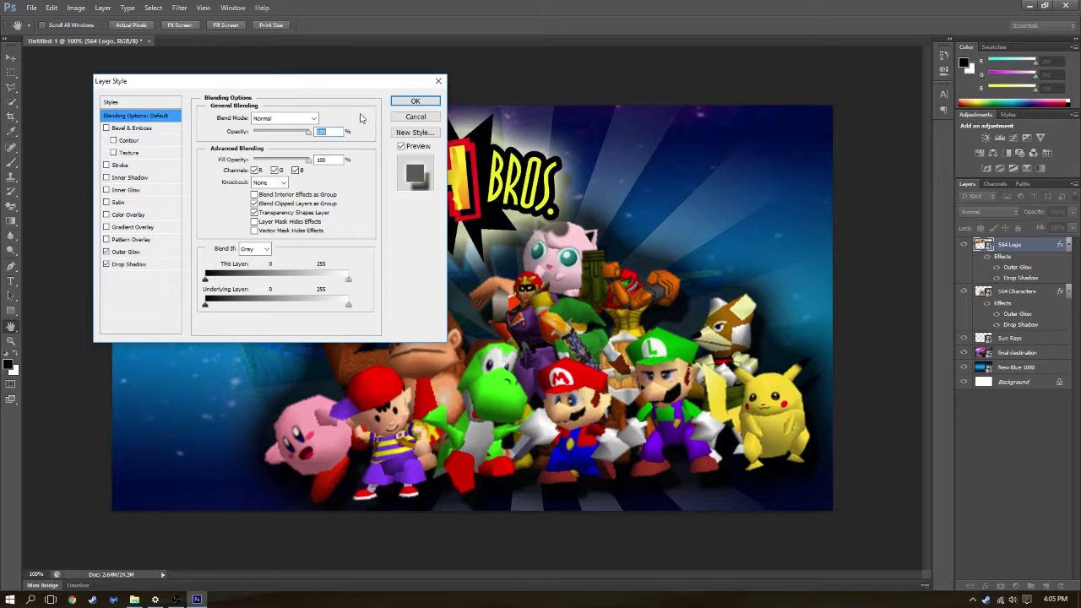
click(415, 101)
Place the Happy image from the Camera Roll folder onto the canvas
click(30, 8)
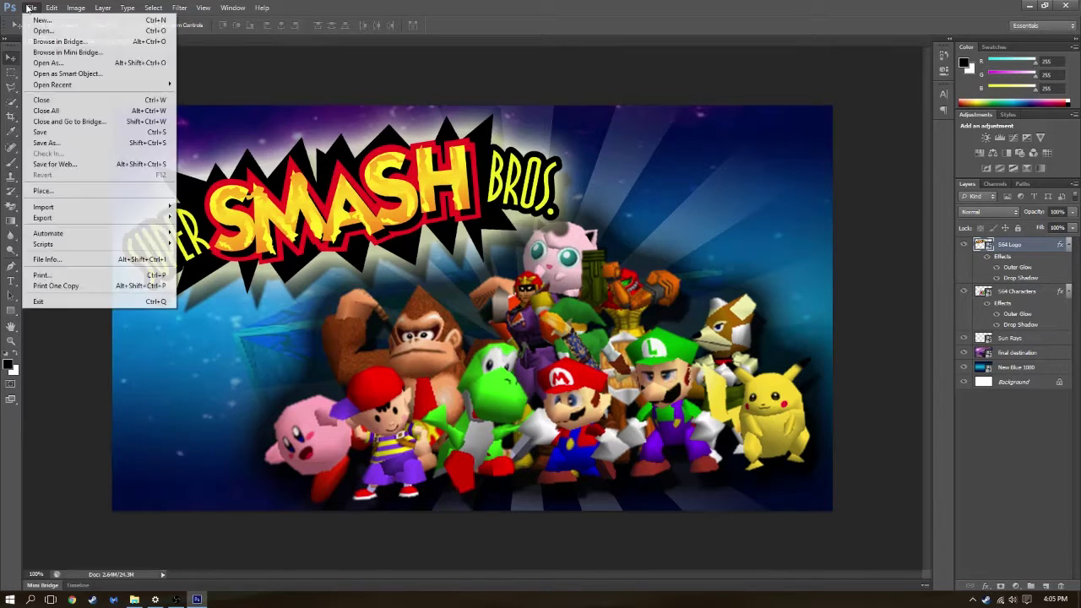
click(53, 192)
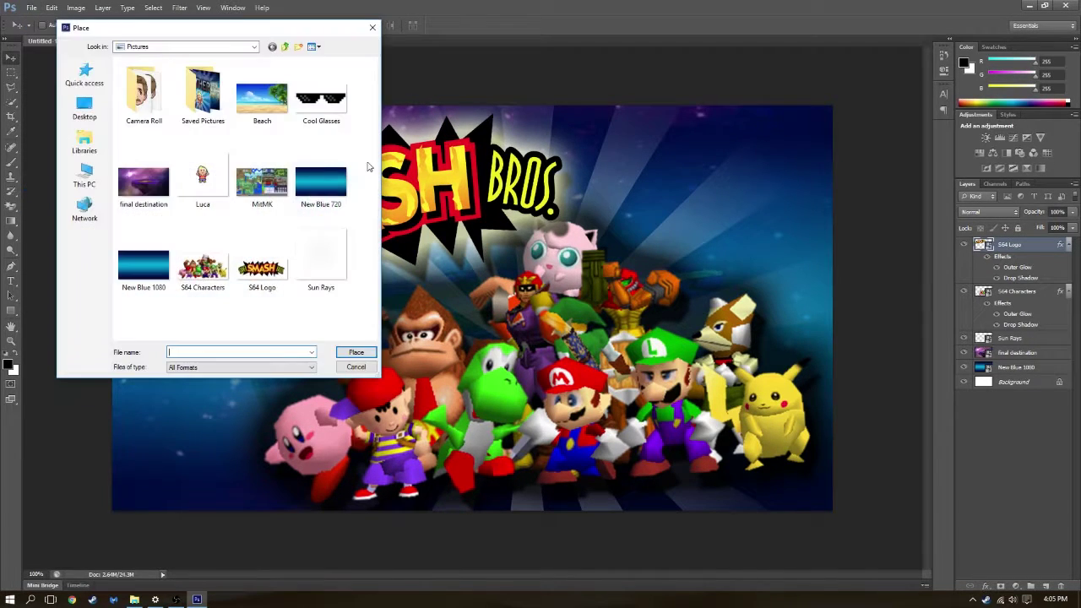
double_click(140, 99)
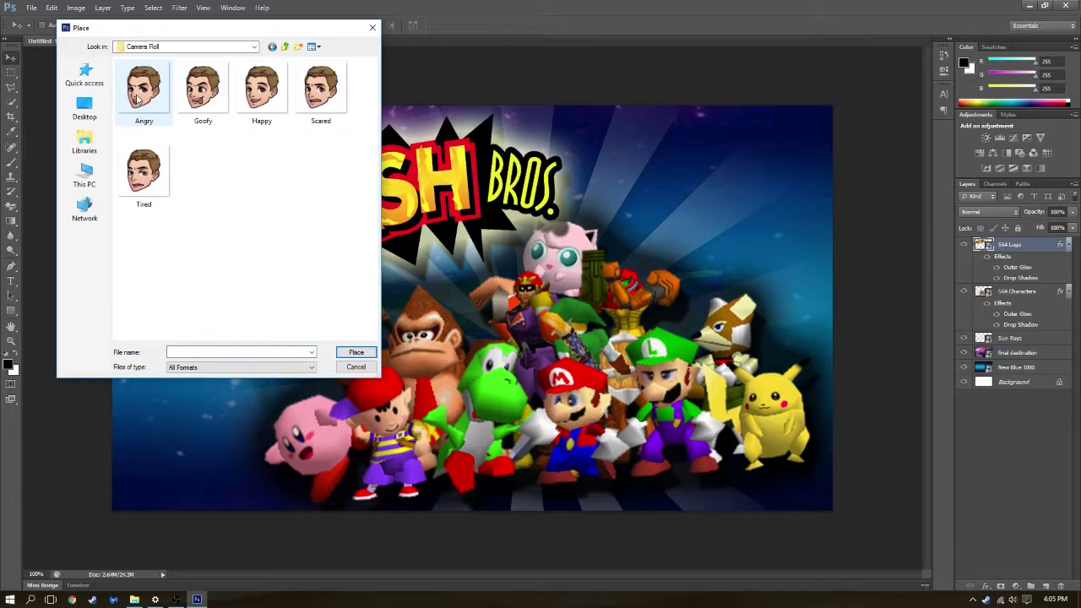
click(262, 89)
click(356, 352)
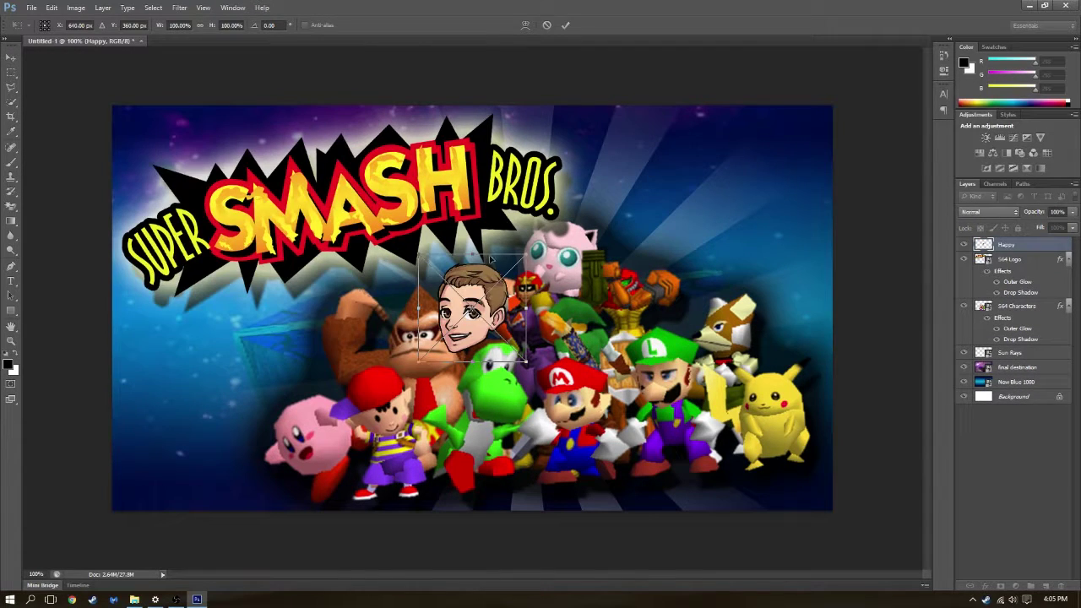
Enlarge the Happy face to about 146%, straighten it, and position it lower-left
drag(527, 251, 595, 186)
drag(545, 300, 261, 385)
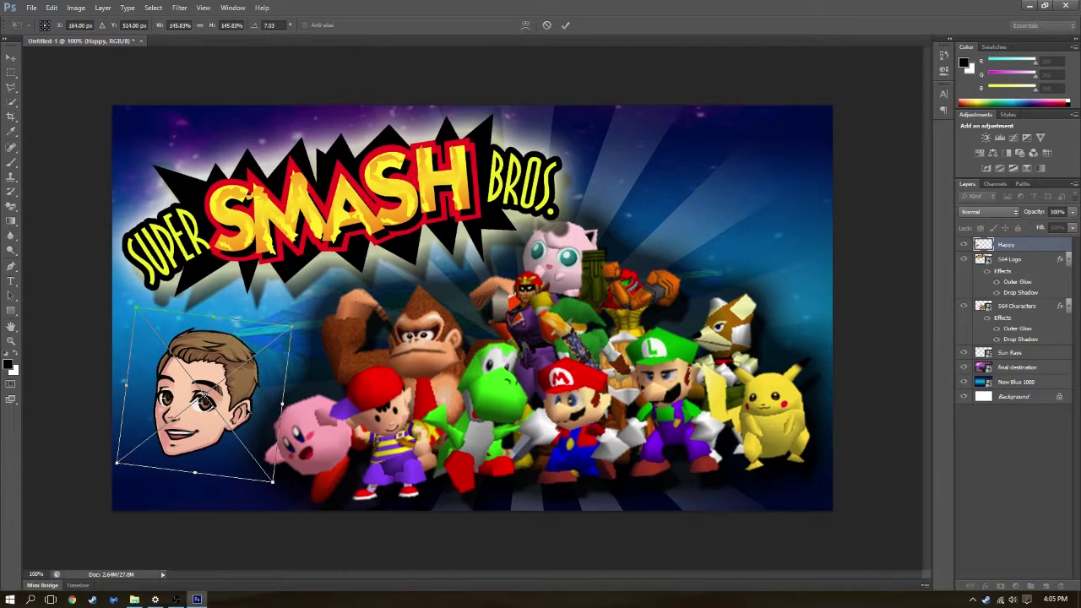
drag(287, 334, 298, 326)
key(Return)
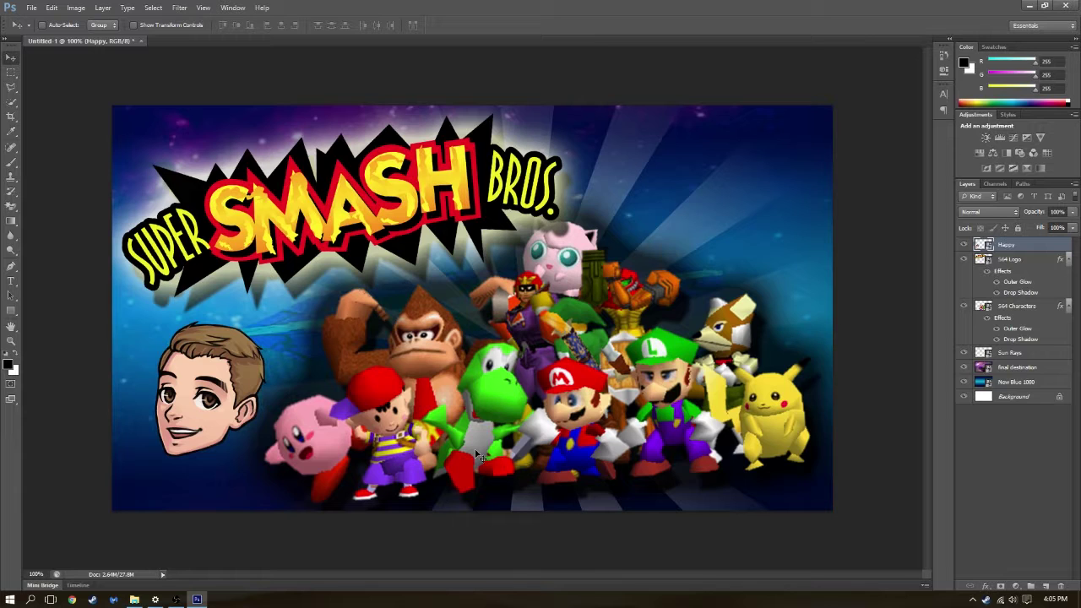
drag(208, 350, 209, 363)
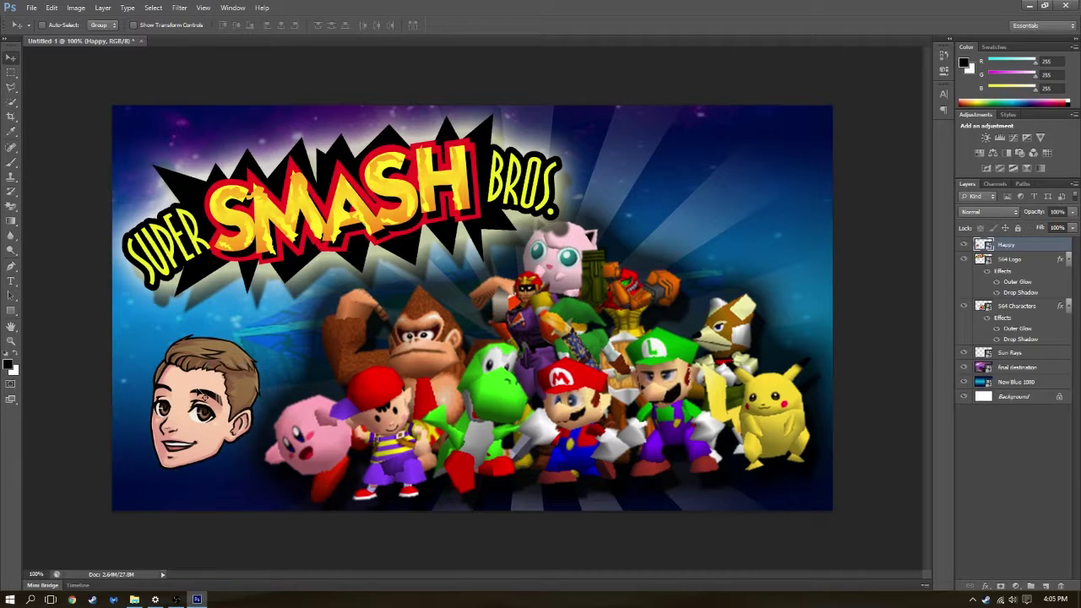
Add a stroke and a drop shadow to the Happy layer, pushing the shadow farther out
double_click(1036, 245)
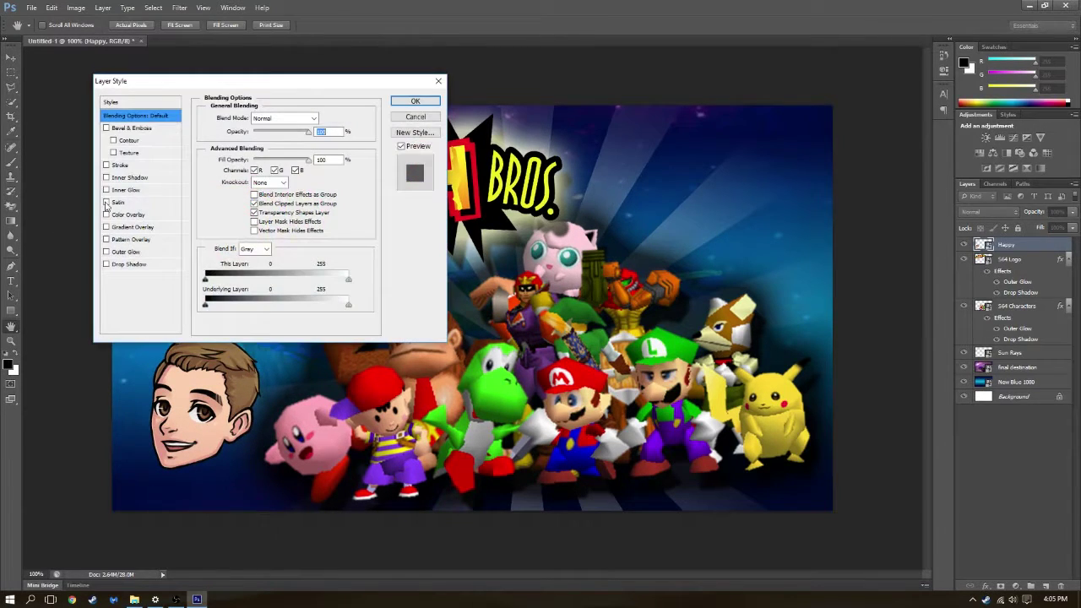
click(106, 166)
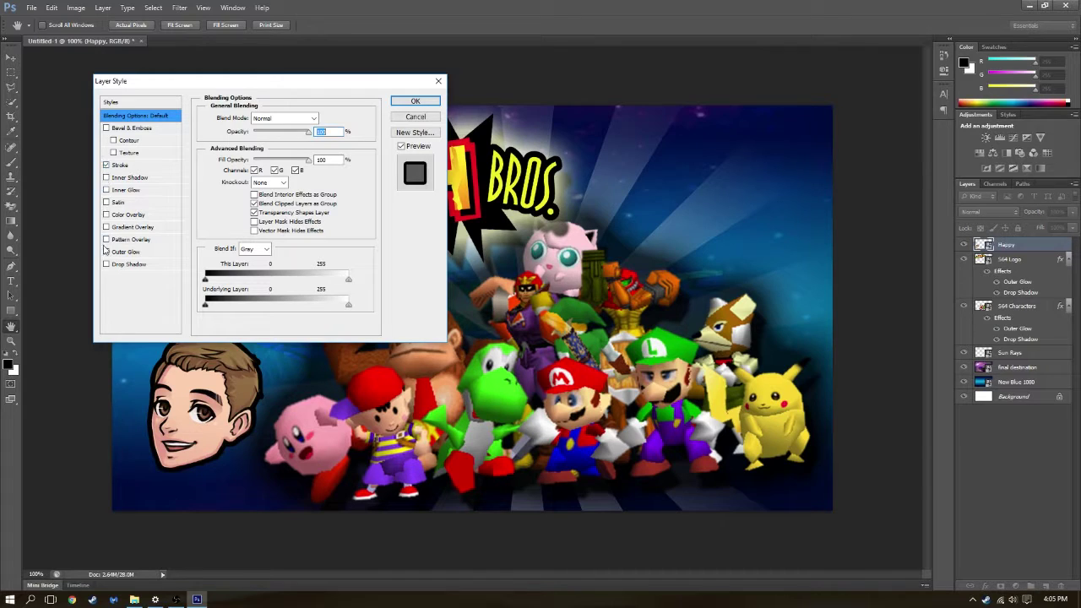
click(126, 264)
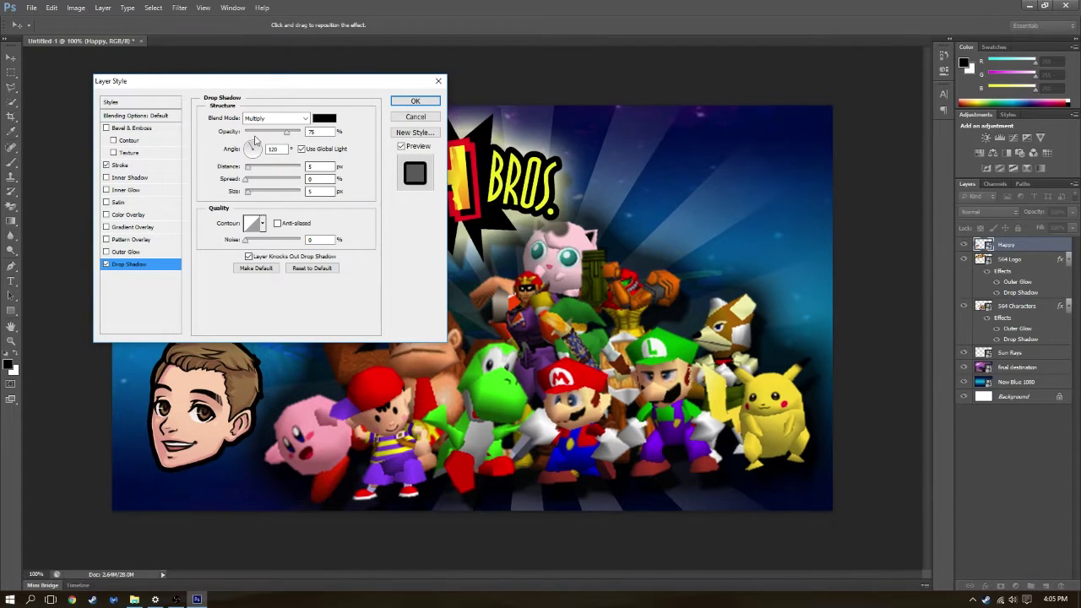
drag(250, 172, 267, 173)
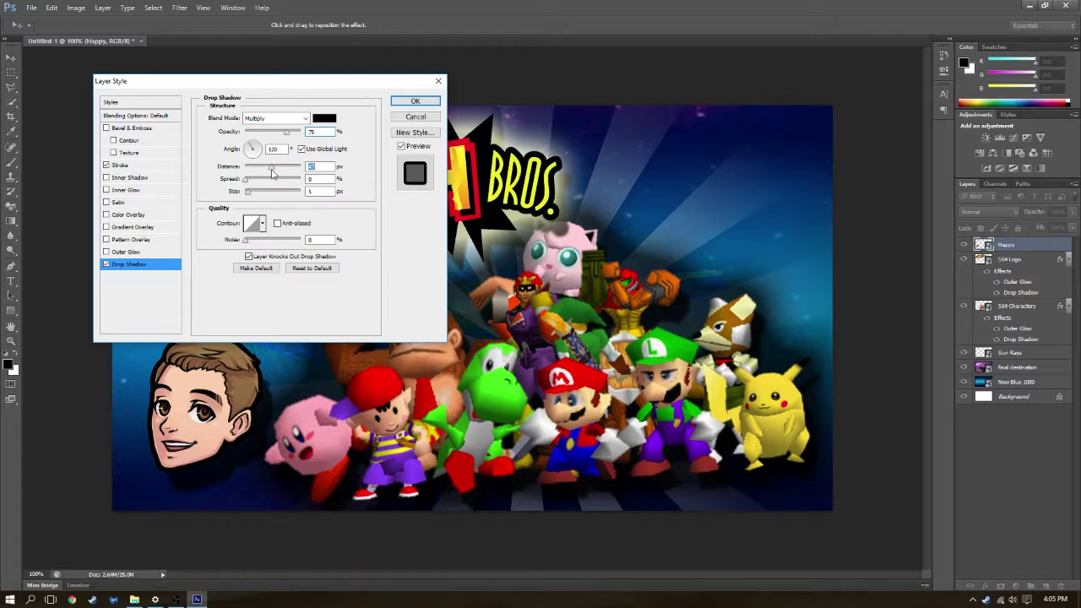
Make the face's stroke the yellow sampled from the logo's H and thicken it
click(135, 165)
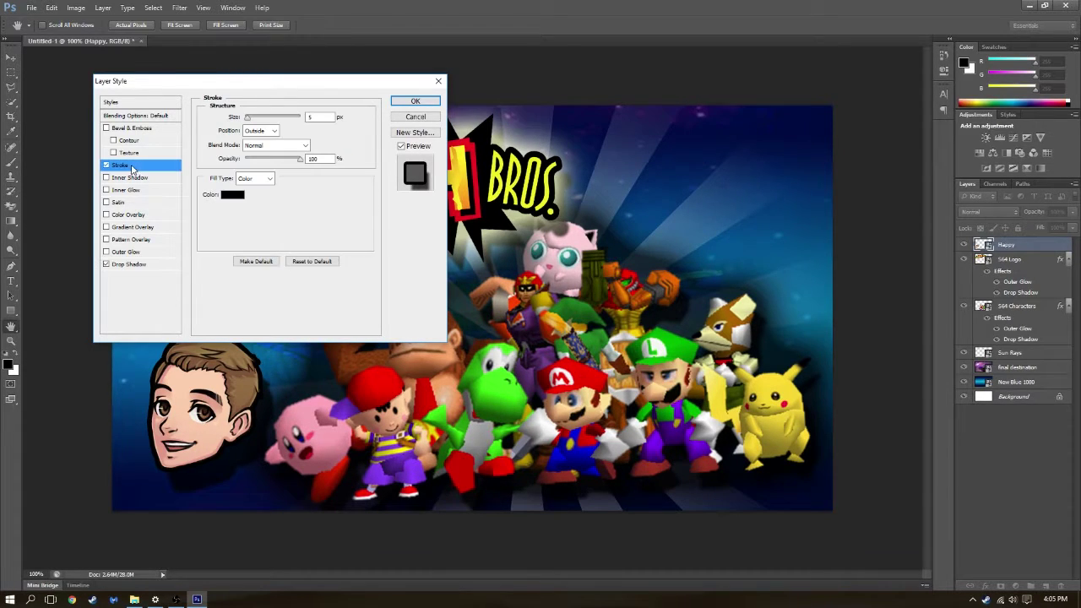
drag(234, 90, 659, 91)
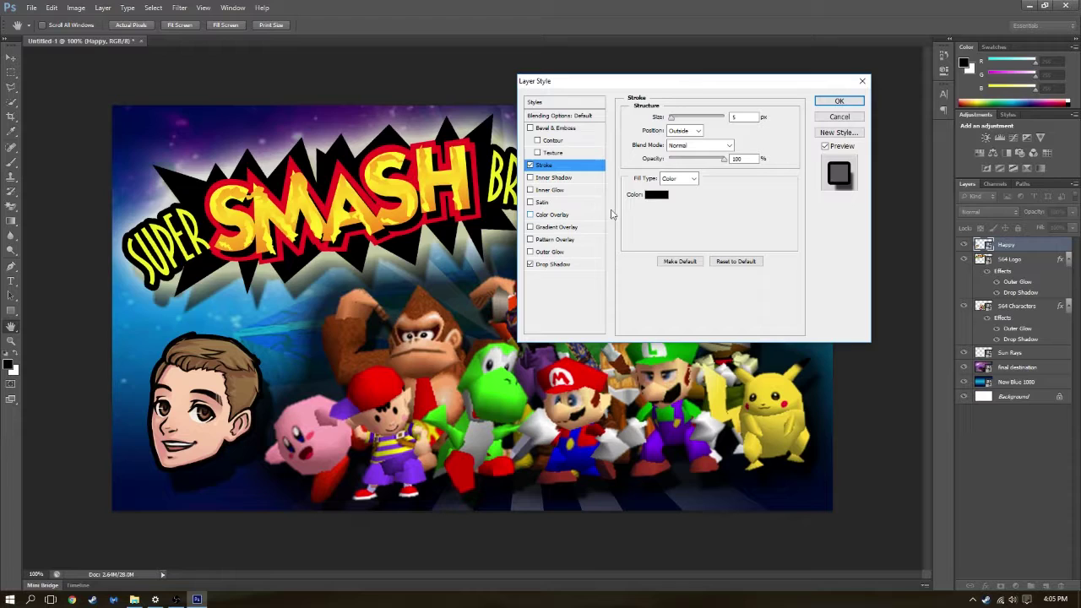
click(656, 195)
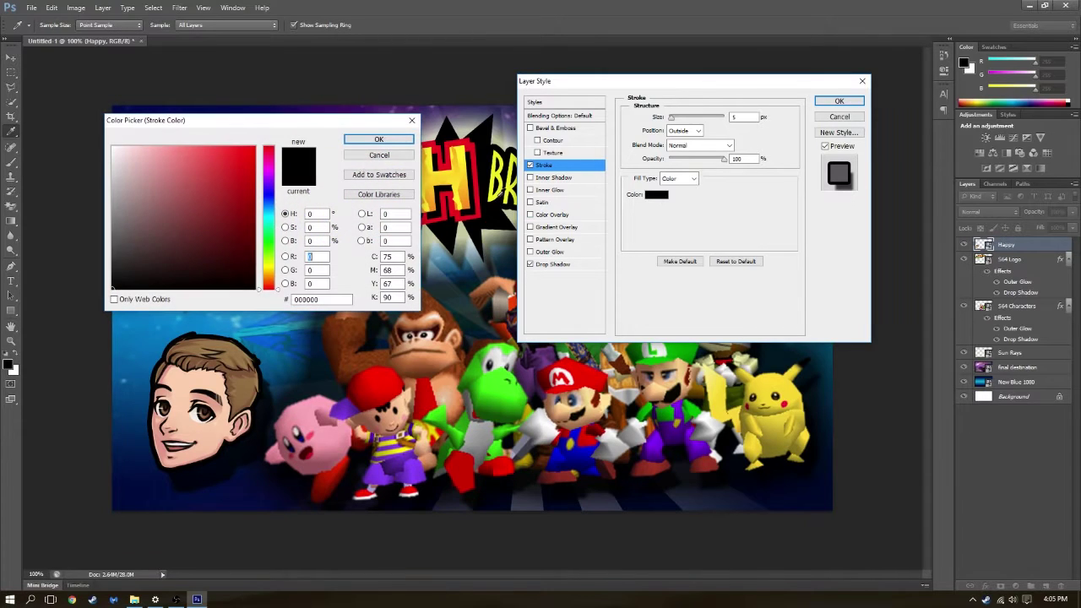
click(473, 145)
click(464, 154)
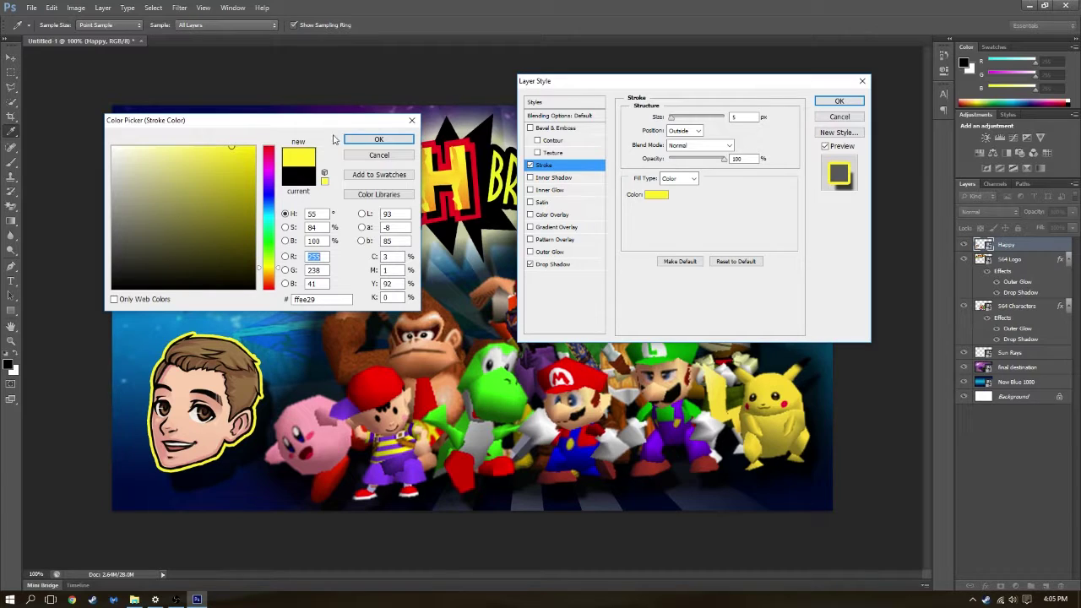
click(371, 138)
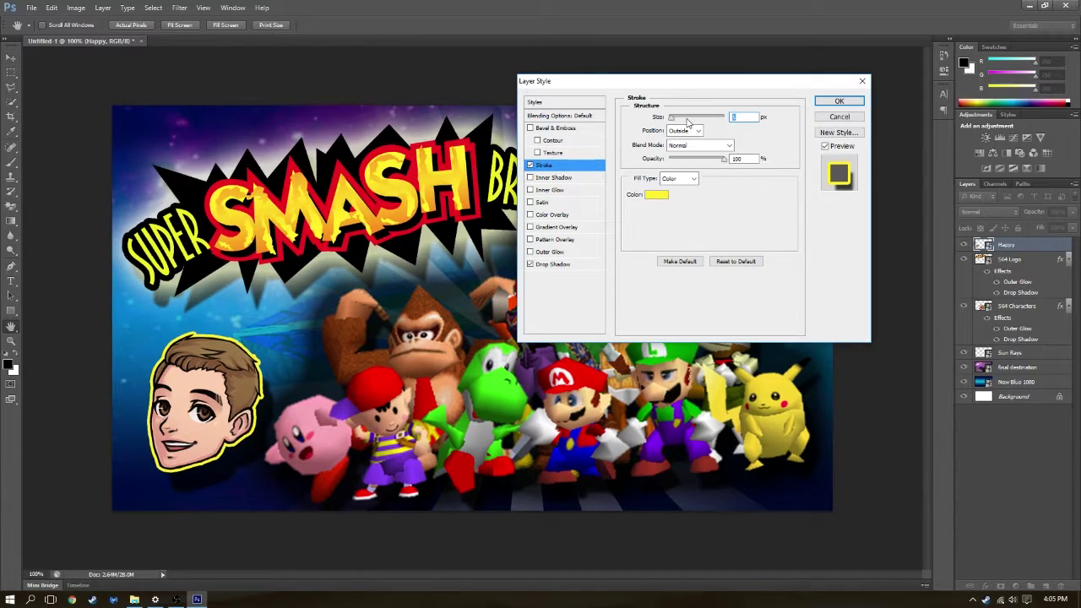
key(shift+Up)
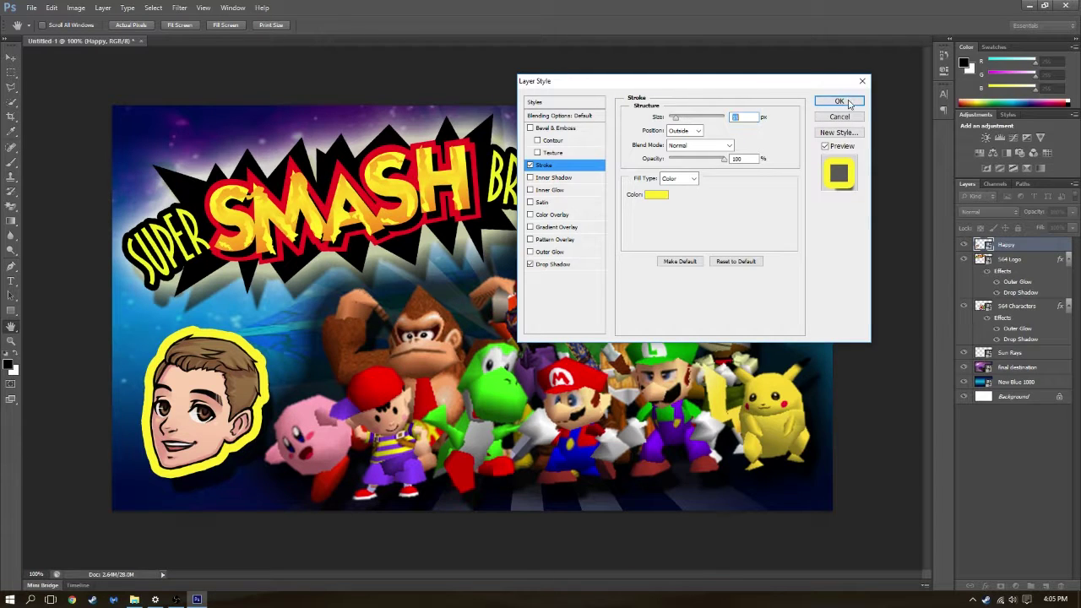
click(850, 103)
Duplicate the Happy layer as Happy copy
right_click(1029, 245)
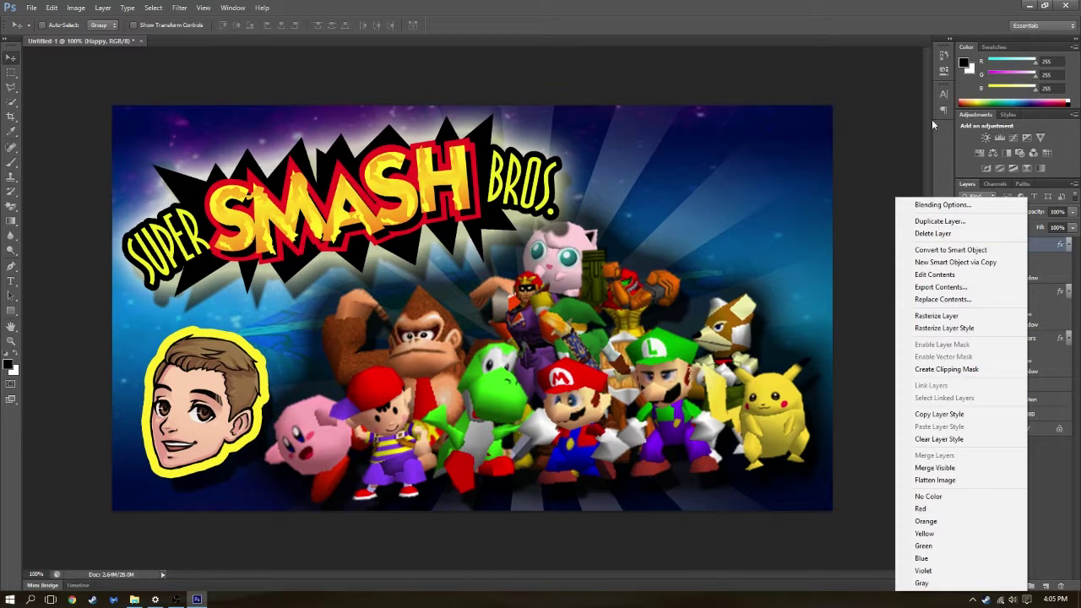
click(969, 228)
click(400, 127)
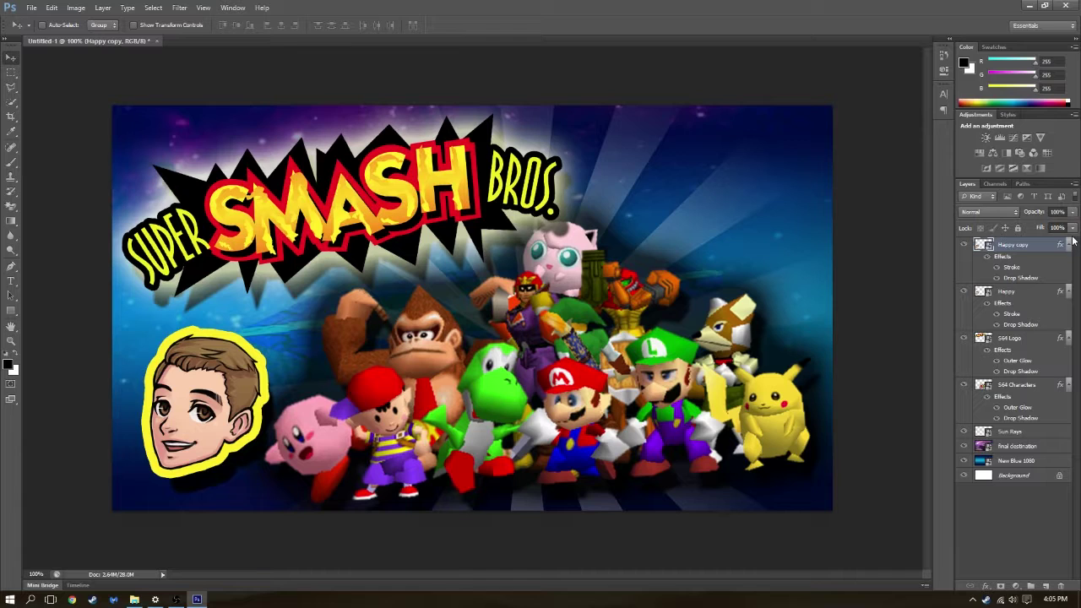
Change Happy copy's stroke colour to the logo's red (ef101e)
double_click(1044, 254)
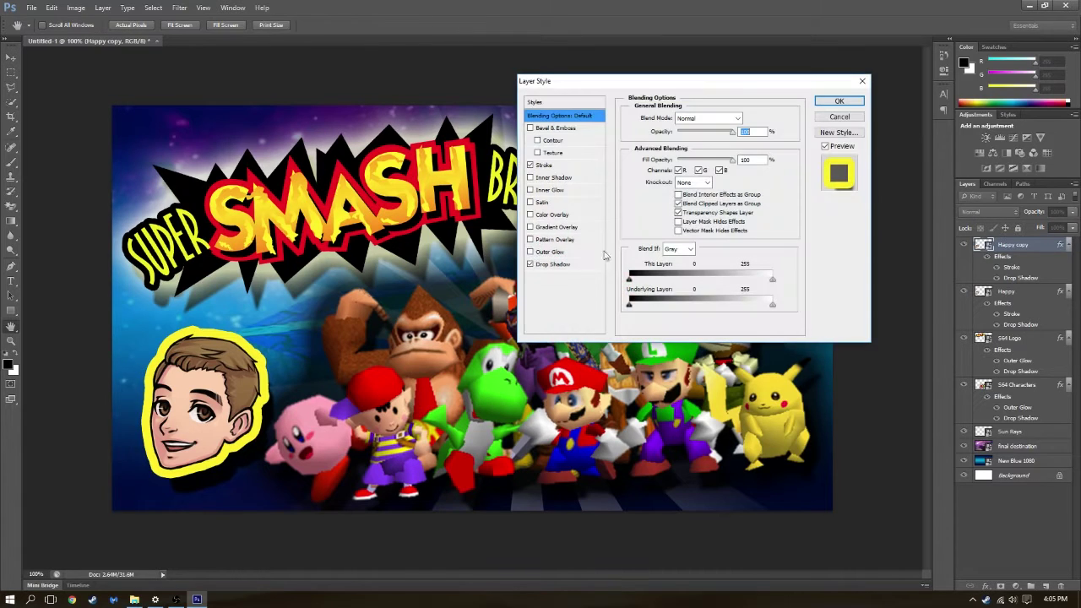
click(530, 165)
click(531, 165)
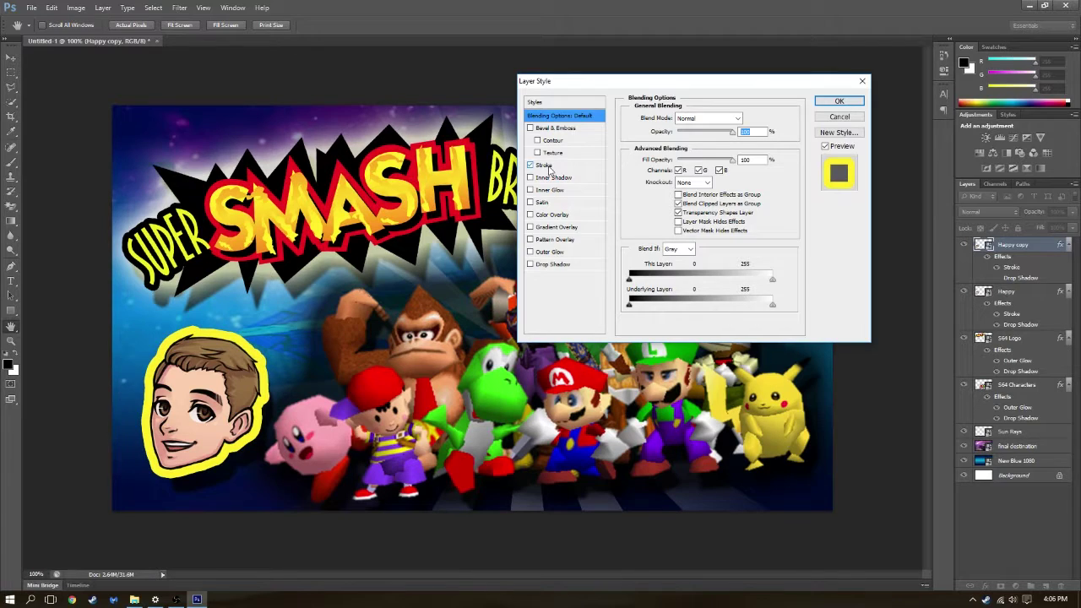
click(544, 166)
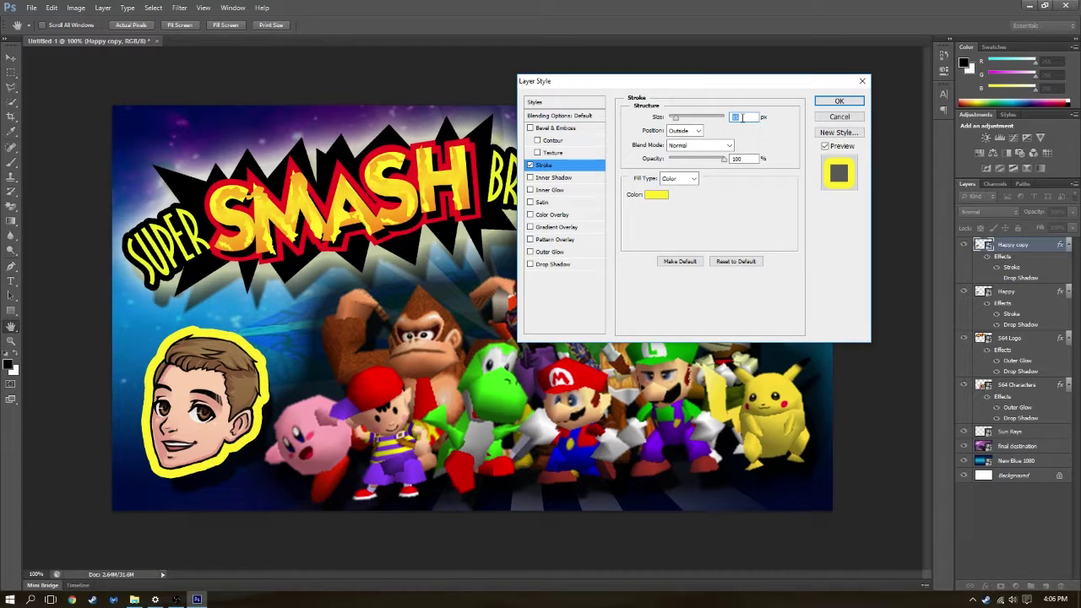
click(656, 195)
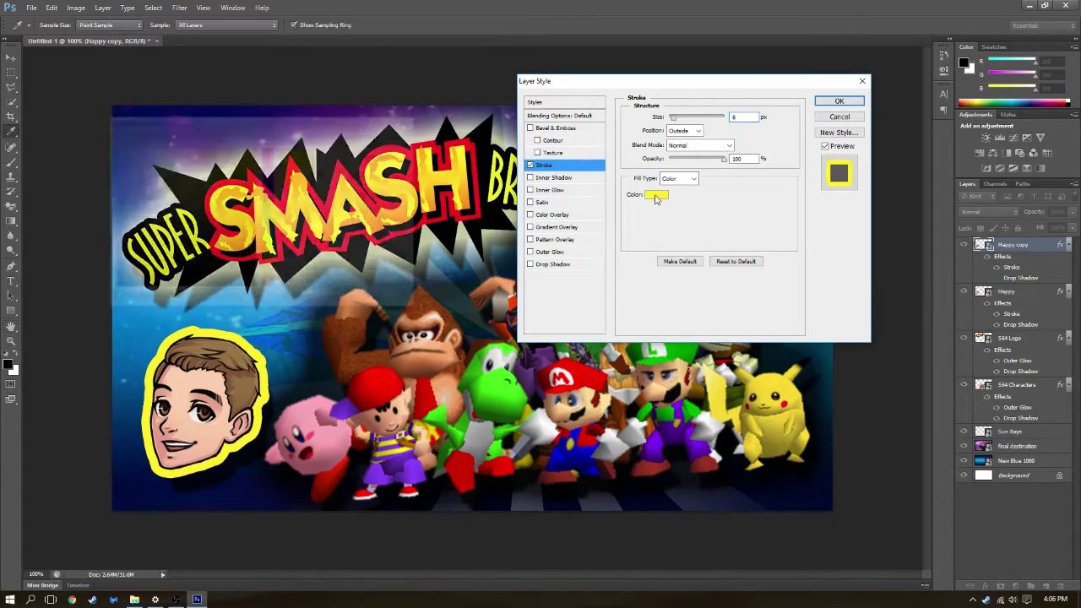
click(460, 137)
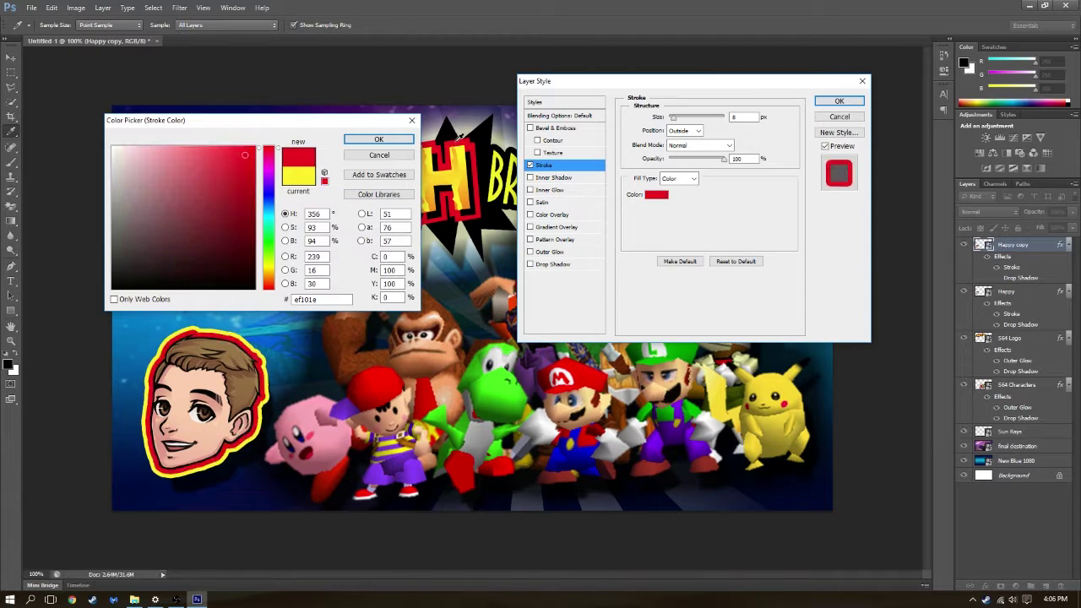
click(379, 140)
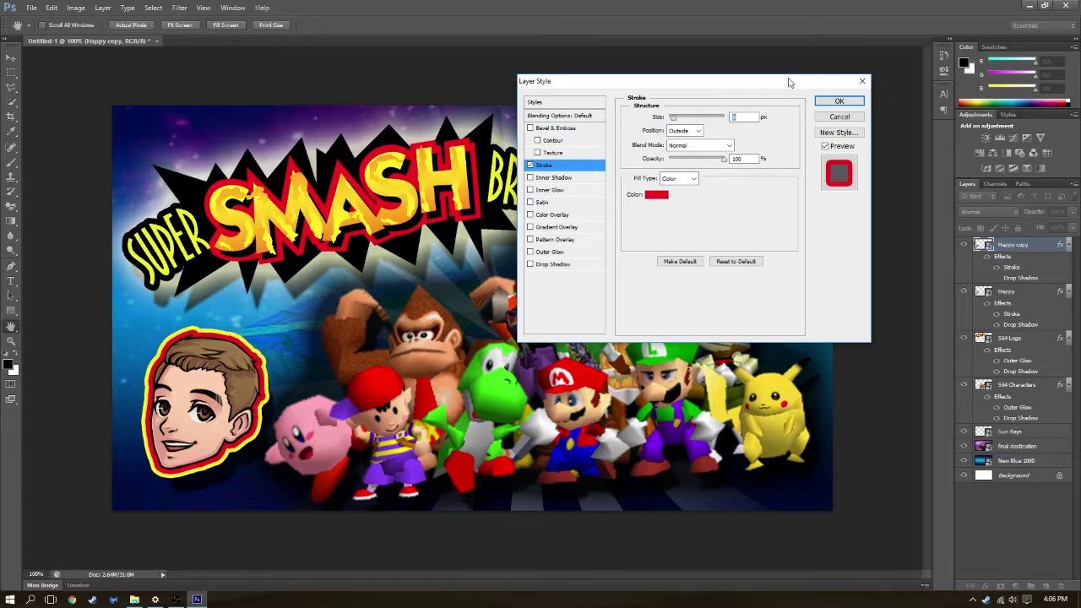
drag(786, 86, 388, 121)
click(445, 138)
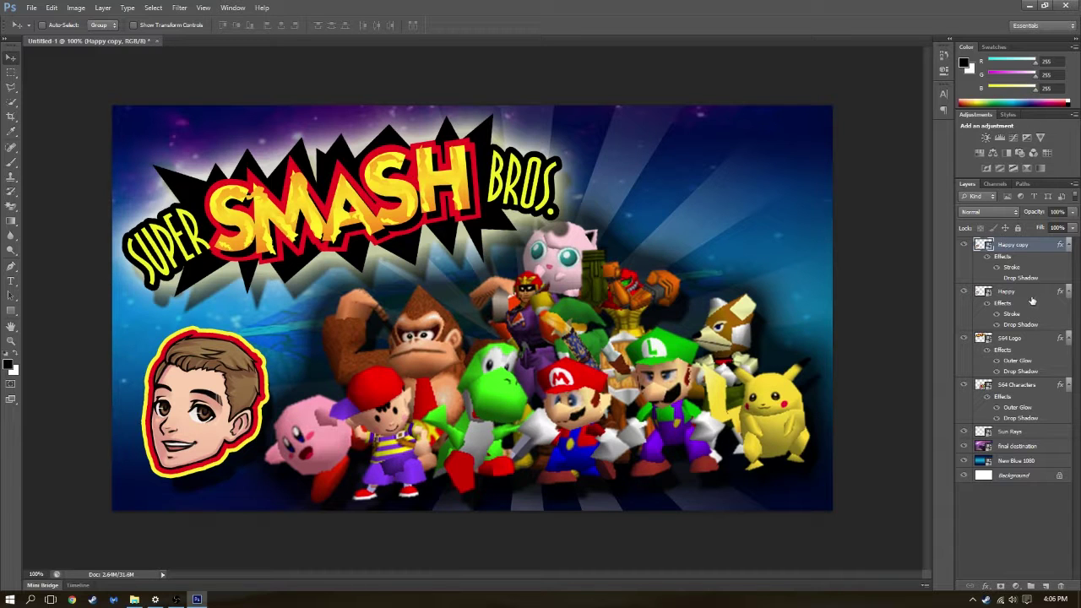
Reduce the S64 Characters outer glow Size below 100 for a tighter halo
double_click(1030, 343)
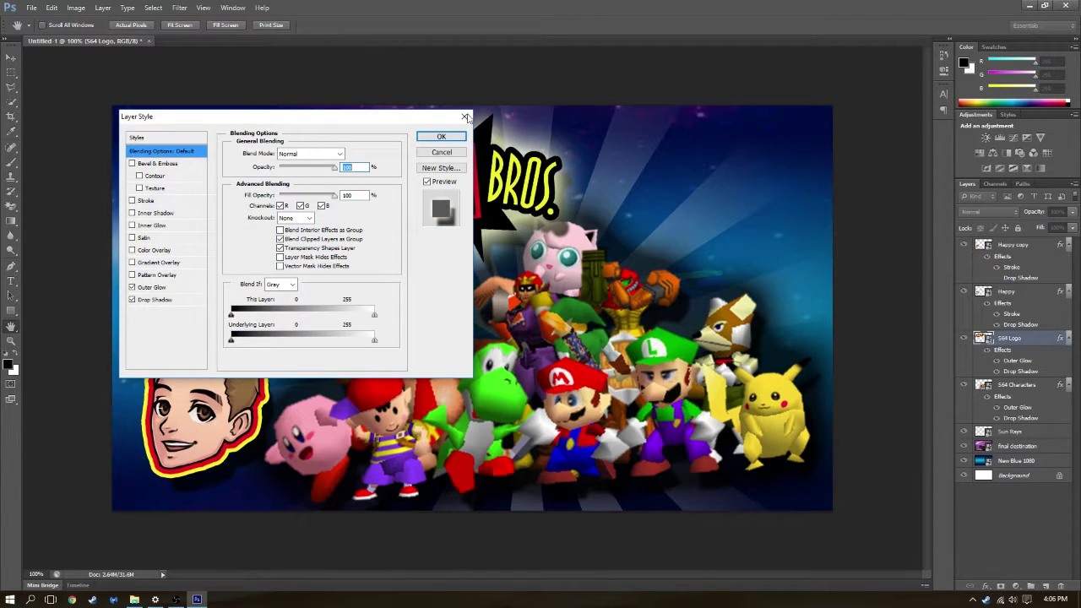
click(465, 116)
double_click(1041, 390)
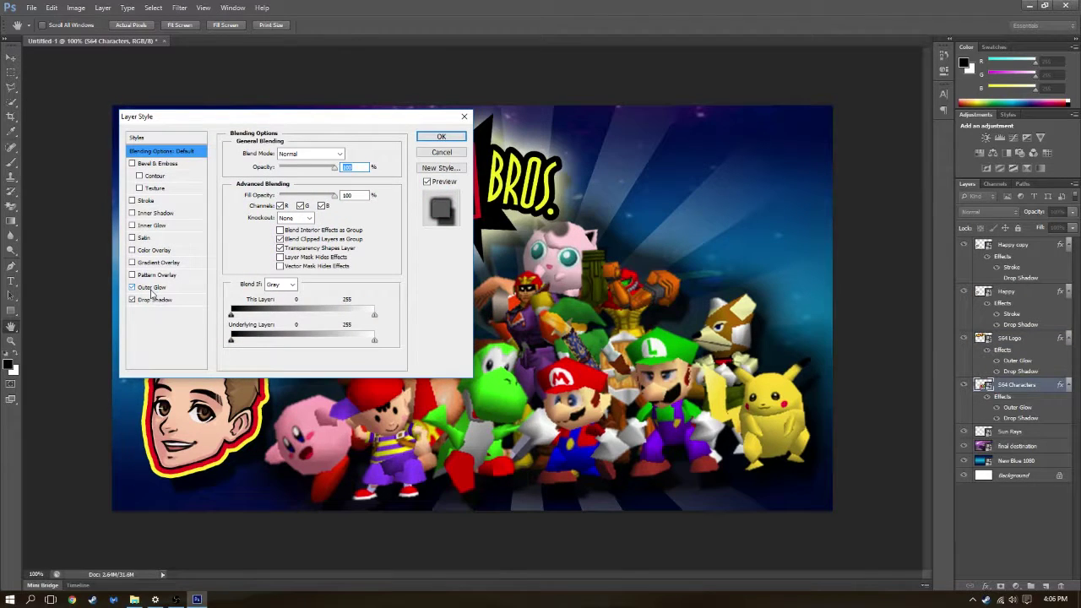
click(152, 287)
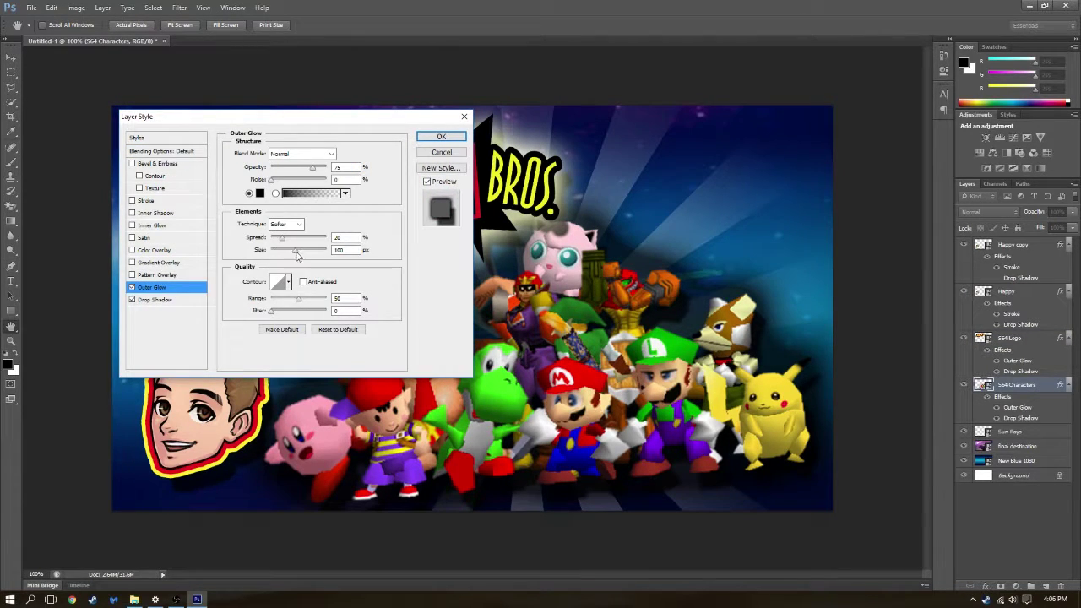
drag(295, 251, 286, 256)
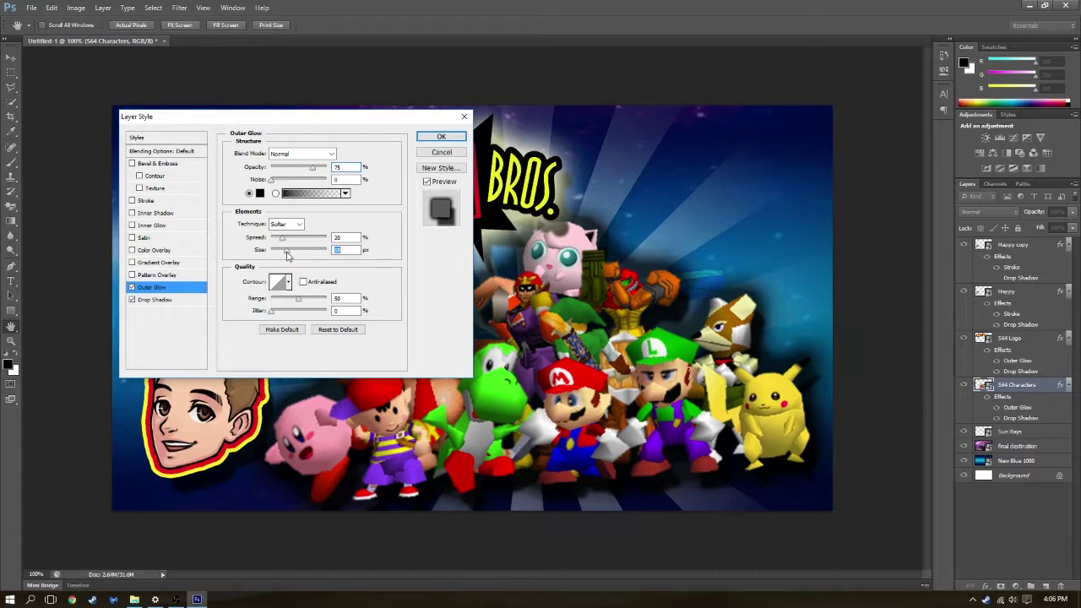
click(436, 137)
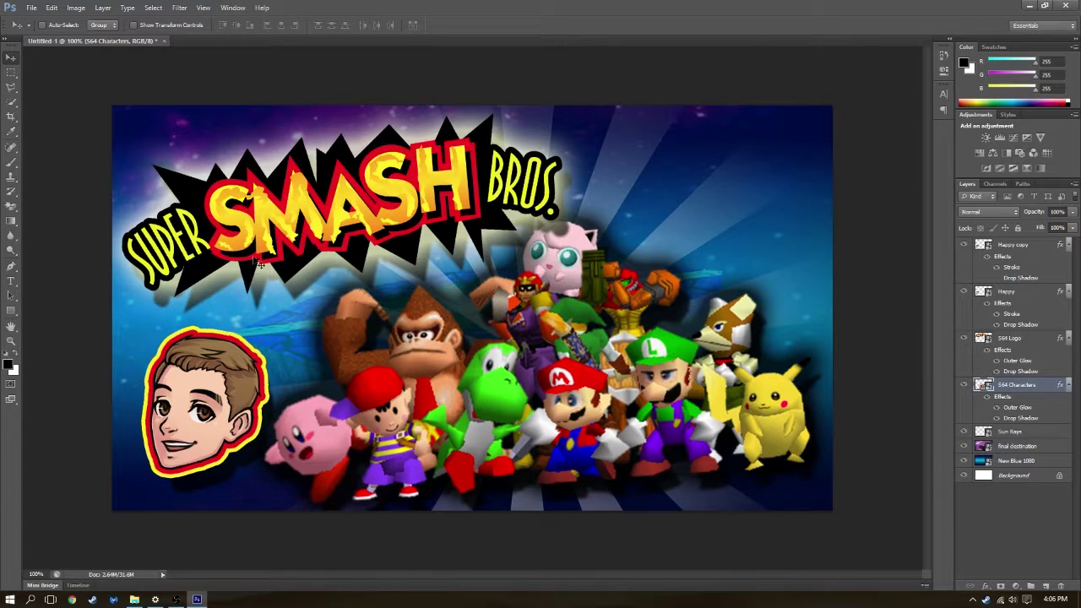
Save the thumbnail as PNG over SSB.png in Saved Pictures, accepting default PNG options
click(34, 9)
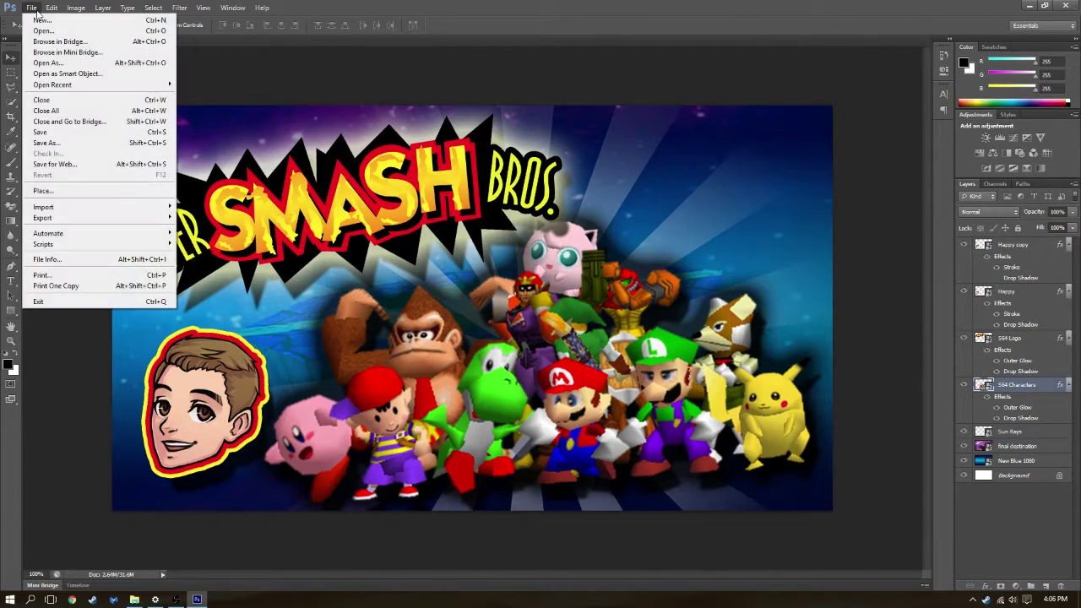
click(59, 144)
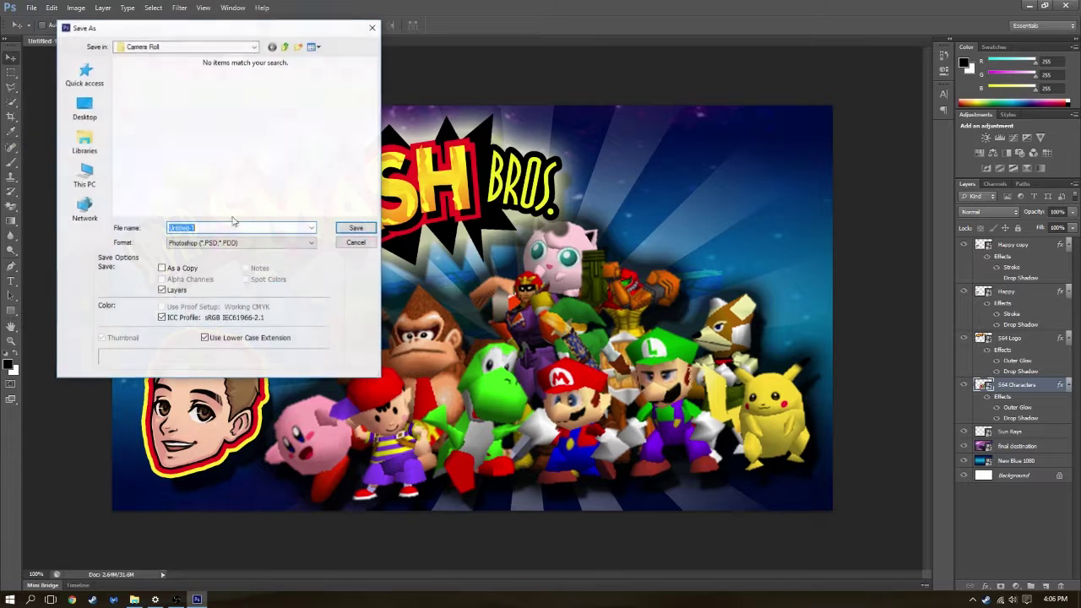
click(221, 243)
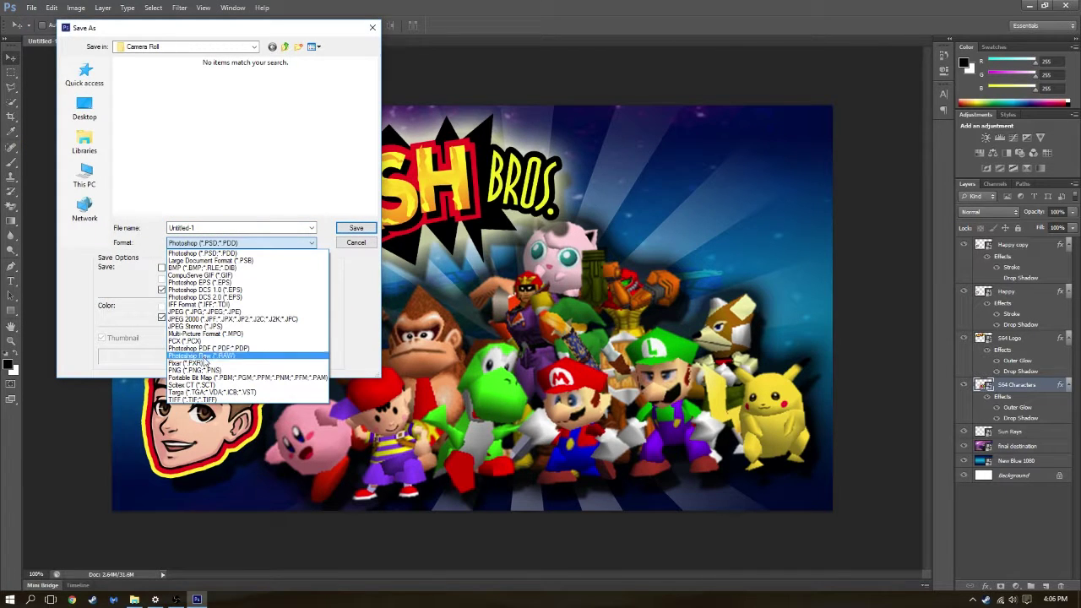
click(204, 371)
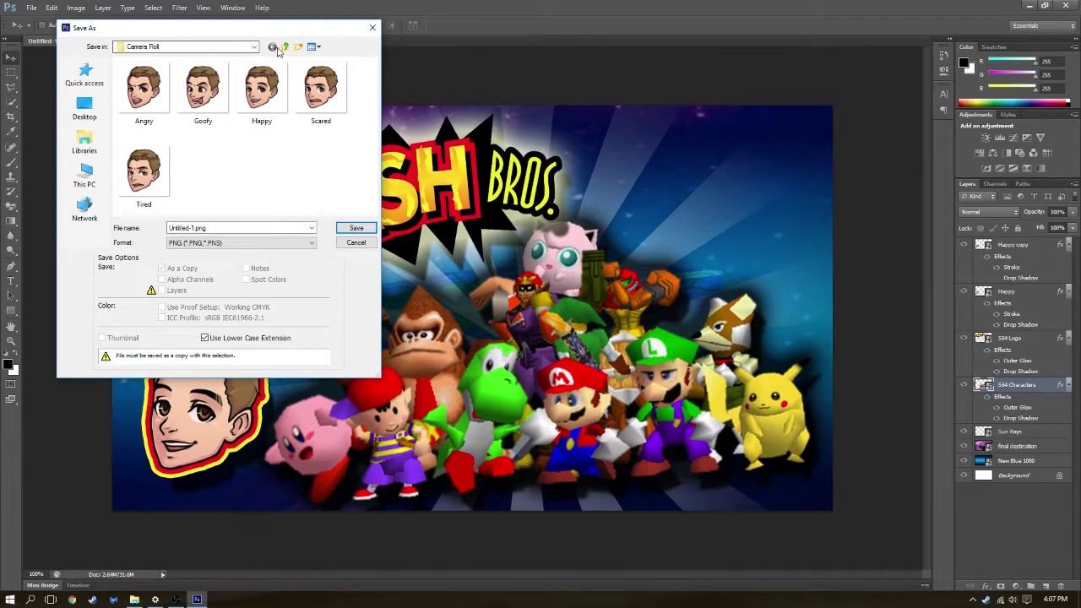
click(285, 47)
double_click(202, 89)
scroll(270, 154, down, 2)
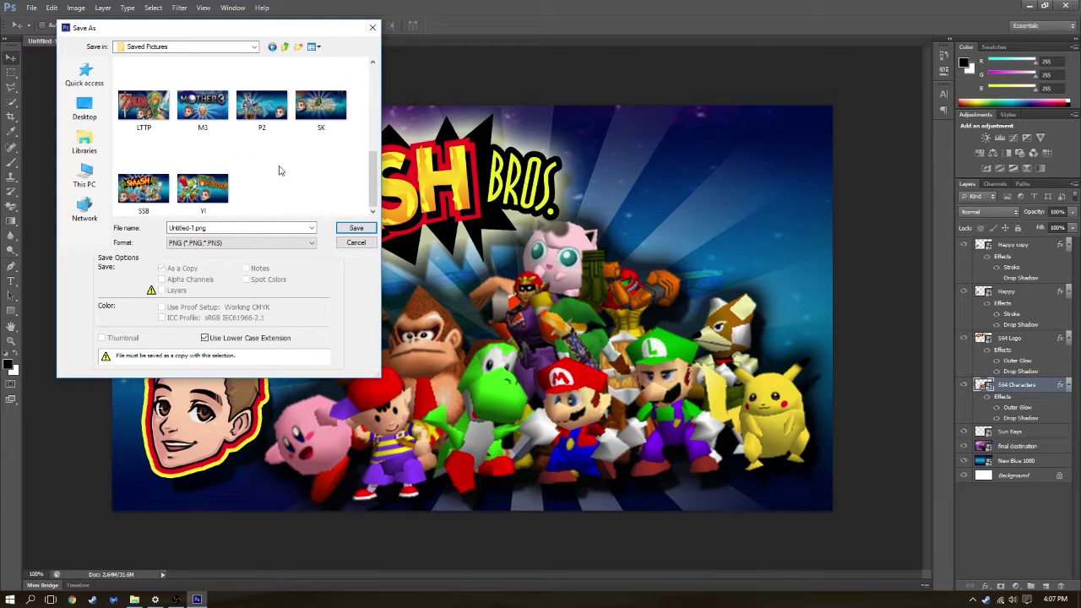
mouse_move(372, 182)
mouse_down()
mouse_move(372, 100)
mouse_move(370, 177)
mouse_up()
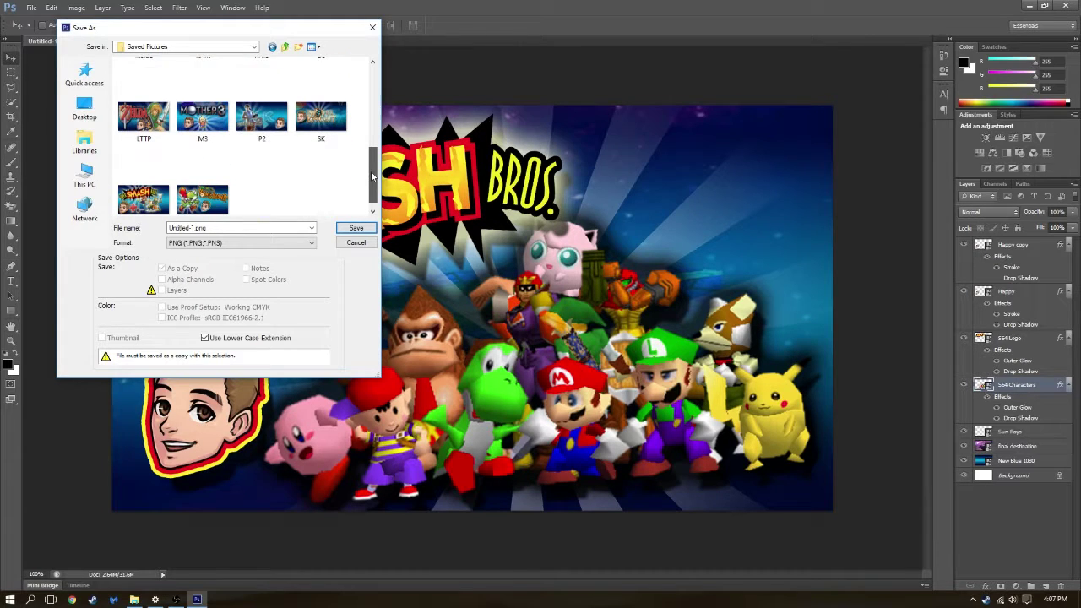
click(144, 190)
click(355, 228)
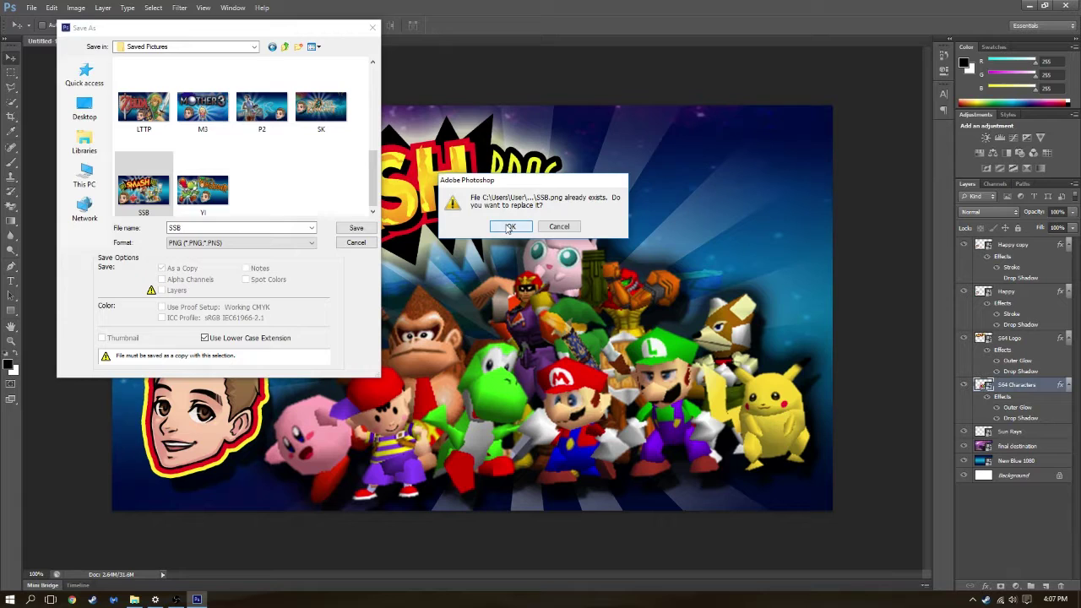
click(510, 228)
click(309, 133)
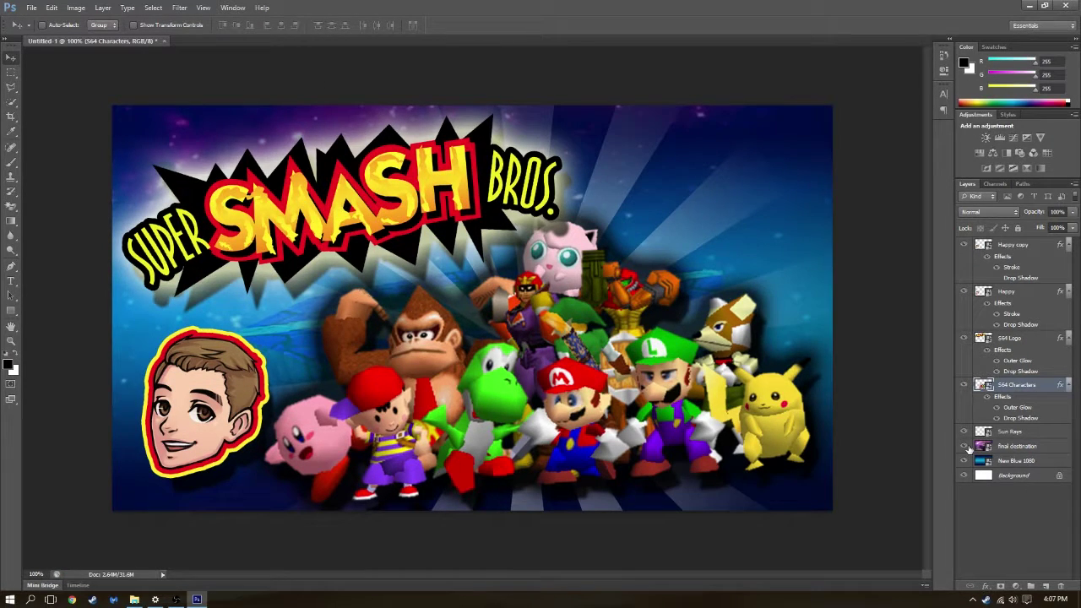
Select the final destination layer and switch to the Horizontal Type tool
click(1044, 446)
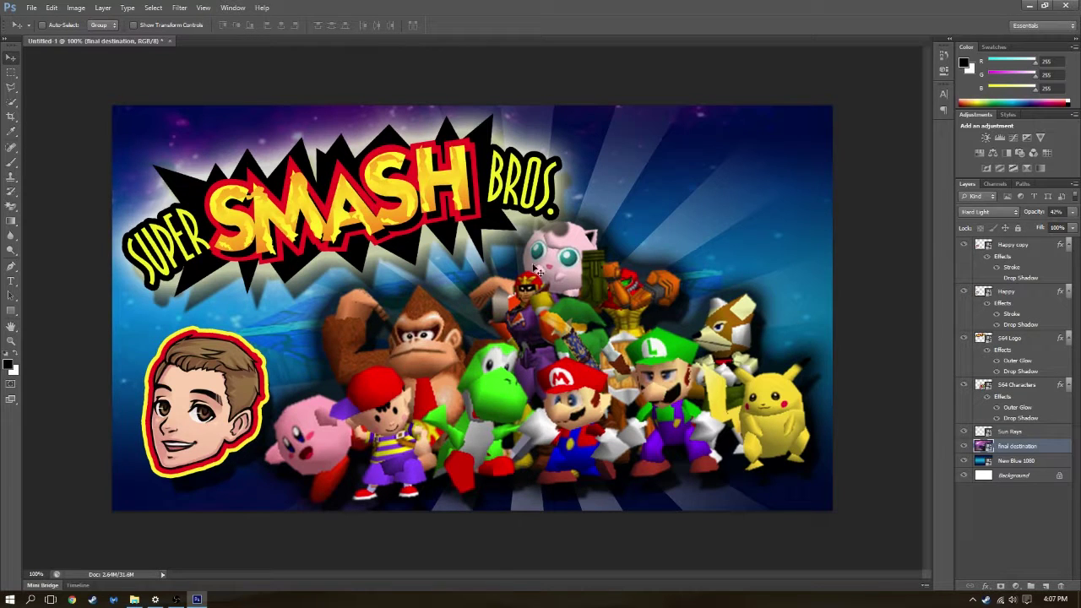
click(11, 280)
Create the number 1 text layer, move it to the top of the stack and the upper right
drag(294, 153, 623, 485)
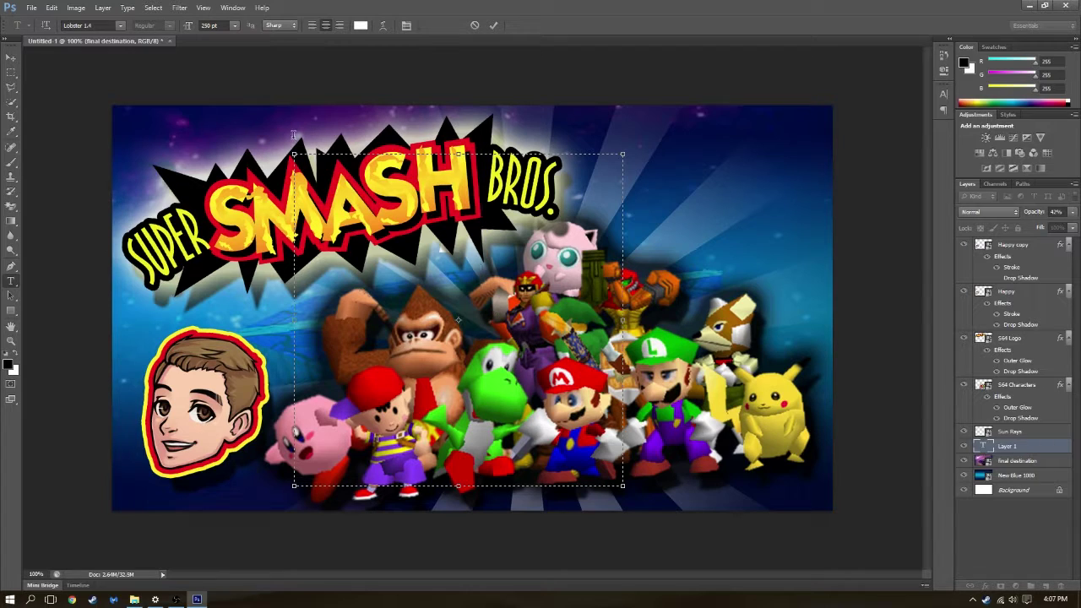
drag(1009, 445, 1021, 248)
click(11, 58)
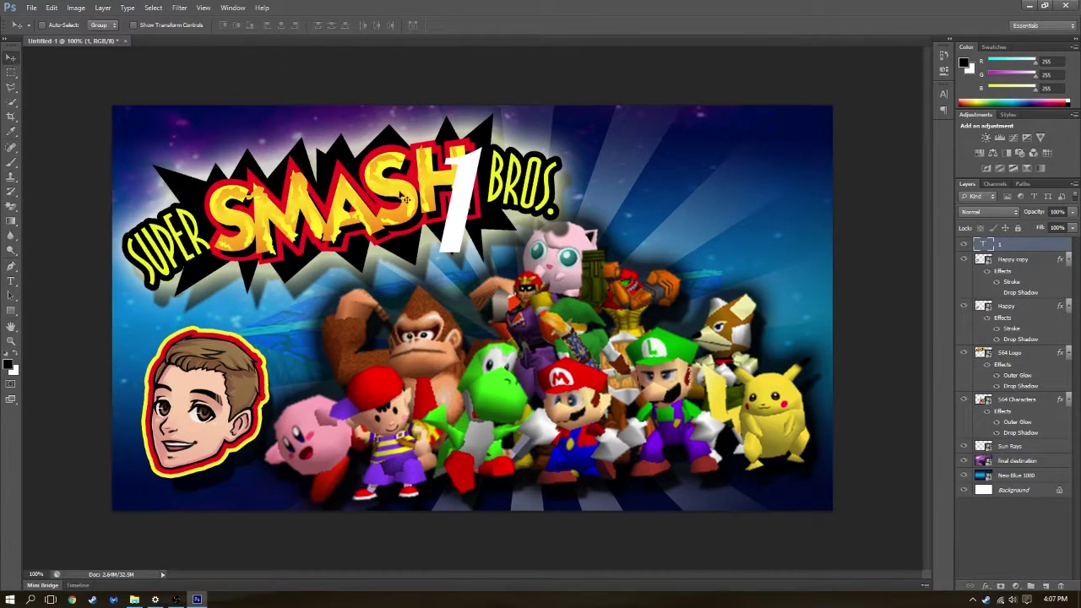
drag(477, 215, 737, 199)
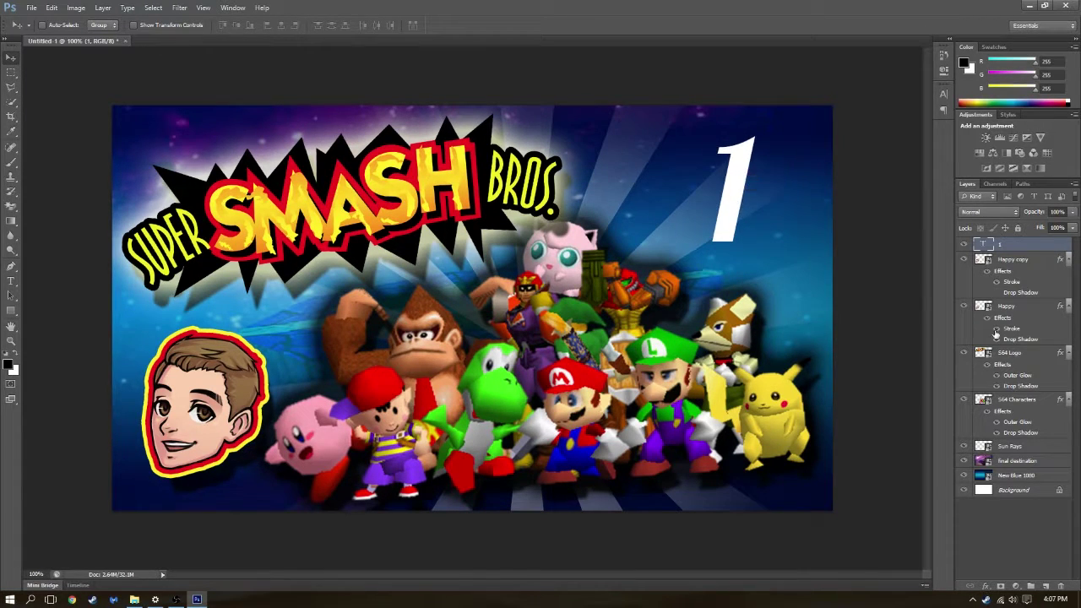
Give the number 1 a 10 px black stroke and nudge it slightly right
double_click(1022, 246)
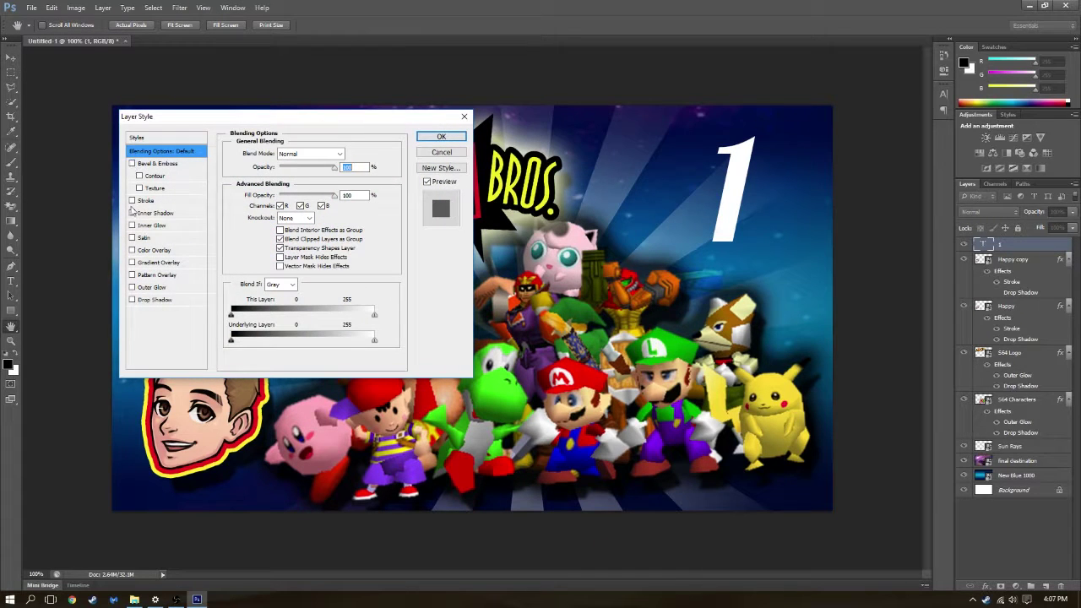
click(165, 200)
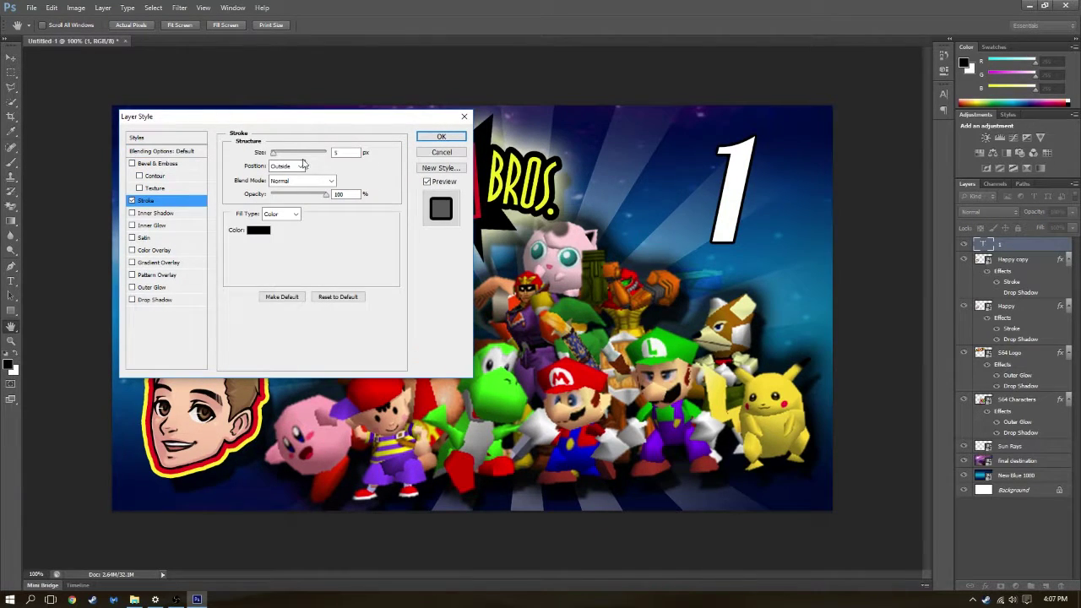
double_click(334, 152)
text(10)
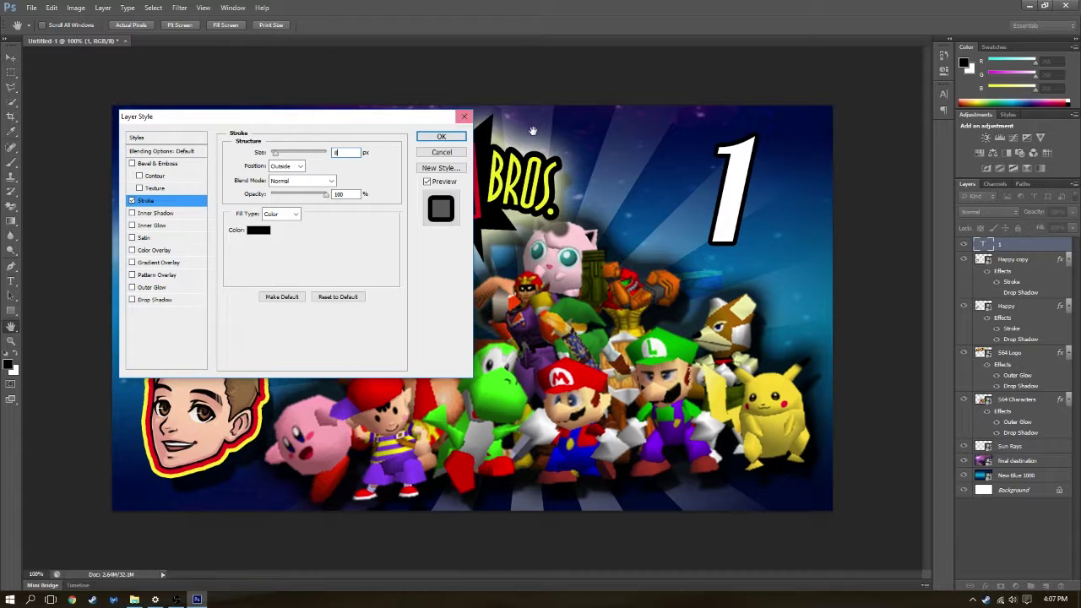
click(440, 137)
mouse_move(723, 203)
mouse_down()
mouse_move(737, 191)
mouse_move(739, 200)
mouse_up()
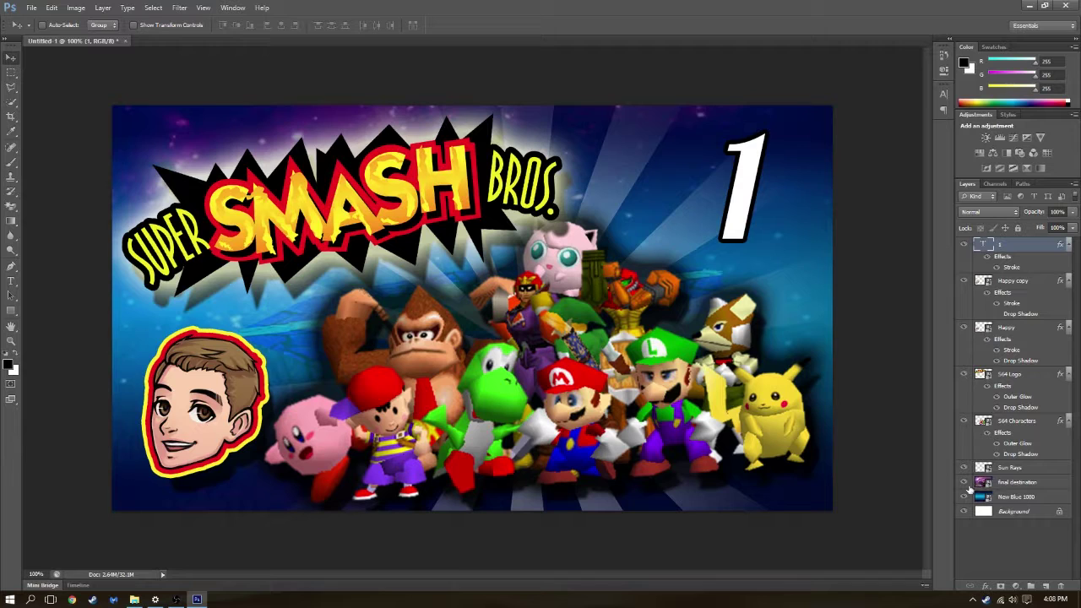
Toggle the final destination background layer off and on to compare, leaving it visible
click(965, 482)
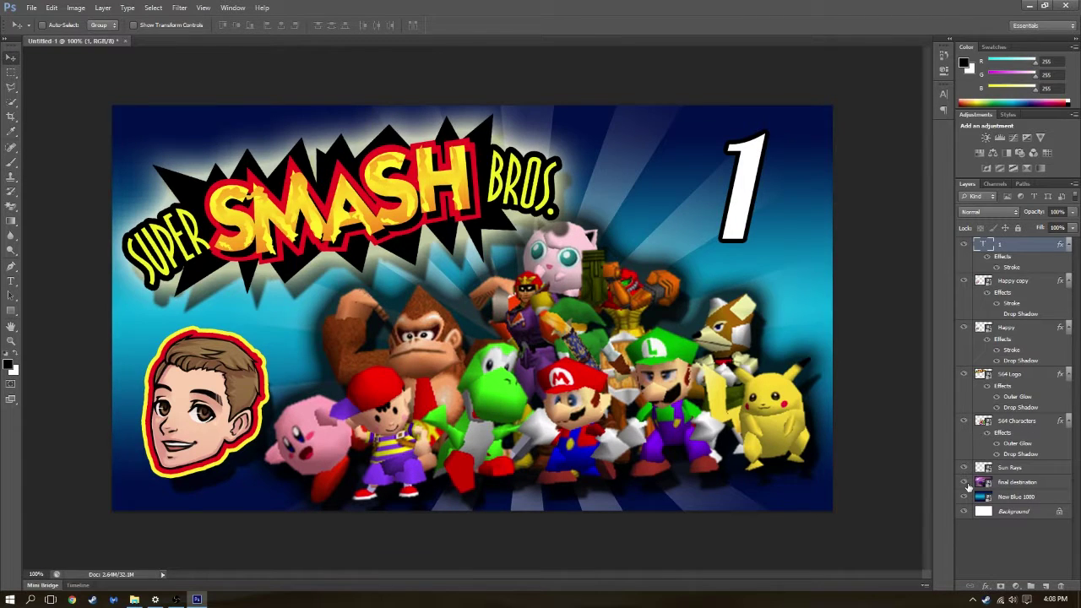
click(965, 482)
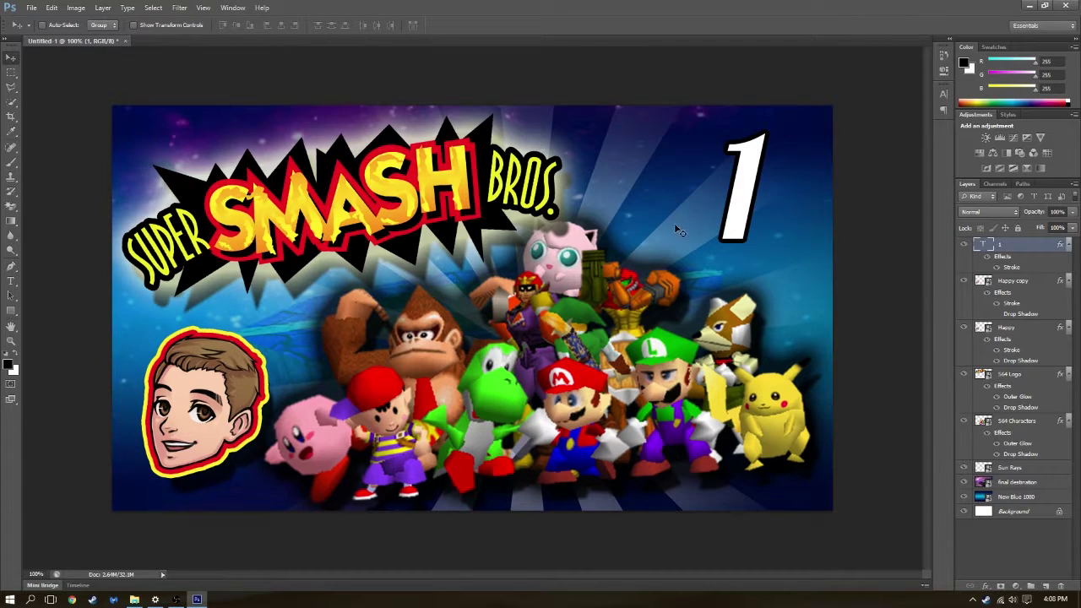
click(963, 485)
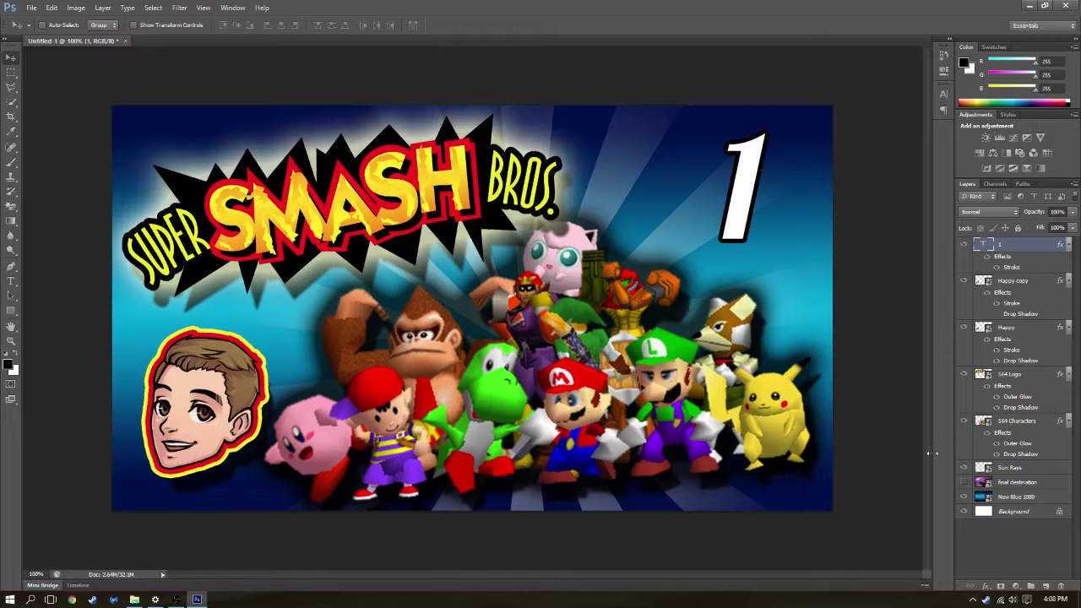
click(965, 482)
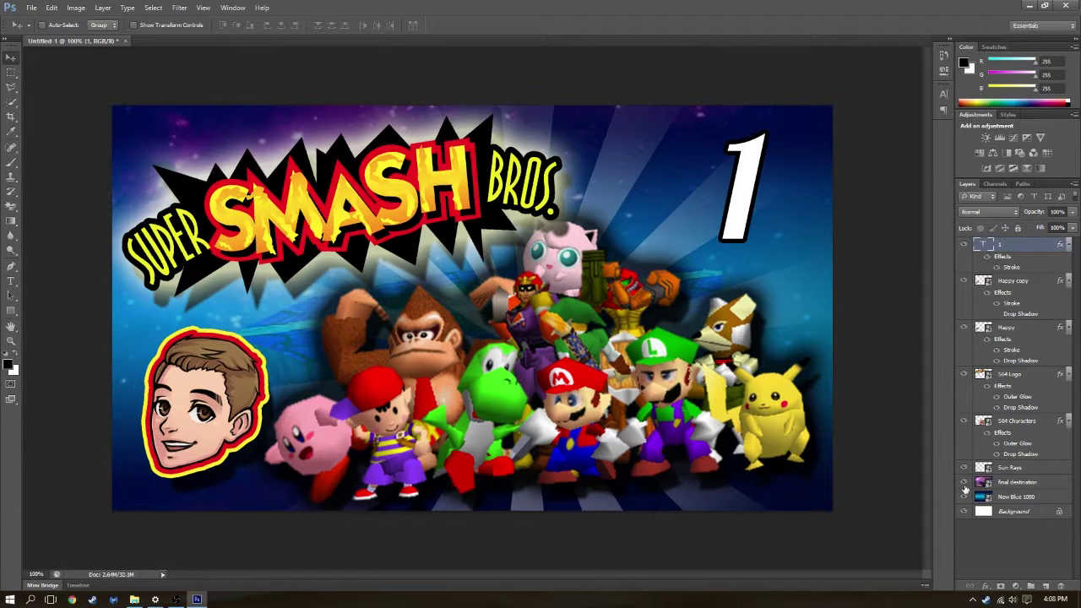
click(964, 482)
click(965, 482)
Purge all cached data with Edit > Purge > All, then quit Photoshop
click(49, 8)
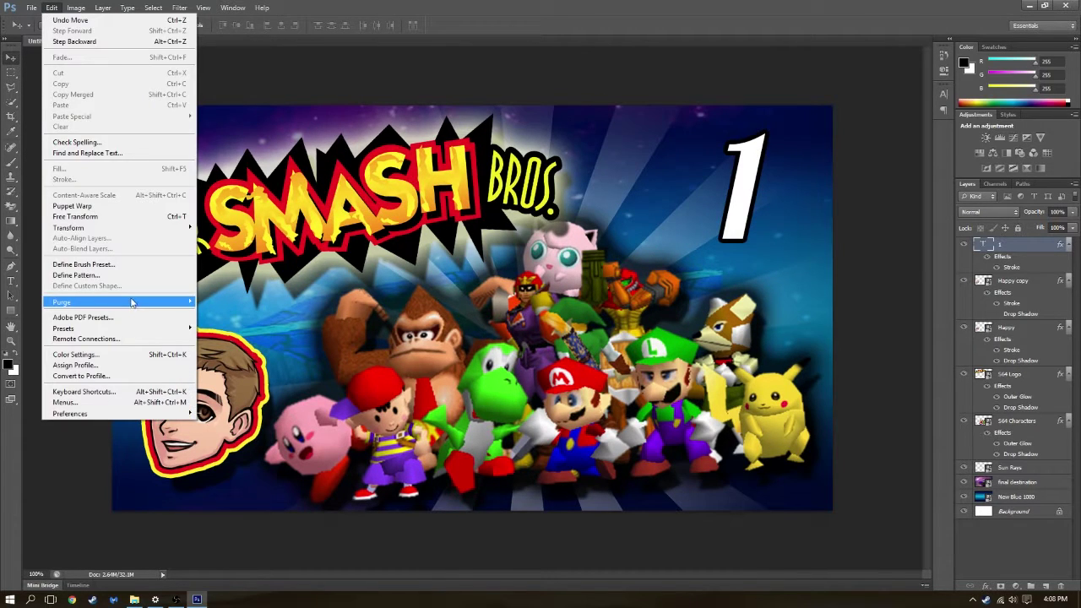
mouse_move(169, 303)
click(215, 335)
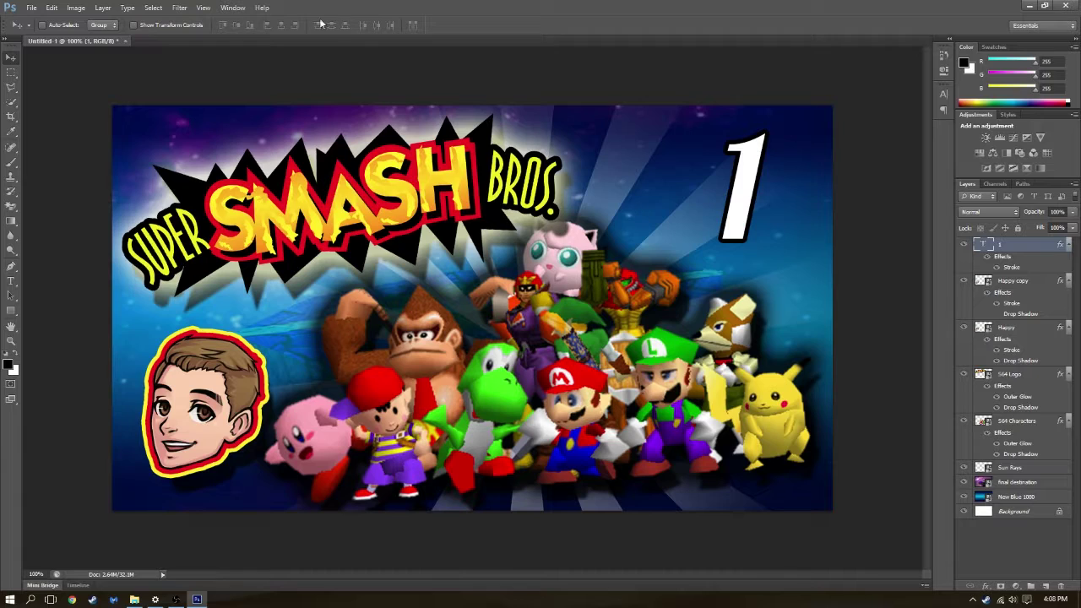
click(1065, 7)
Close Photoshop without saving and open BM.png from Pictures > Saved Pictures in Photos
click(526, 226)
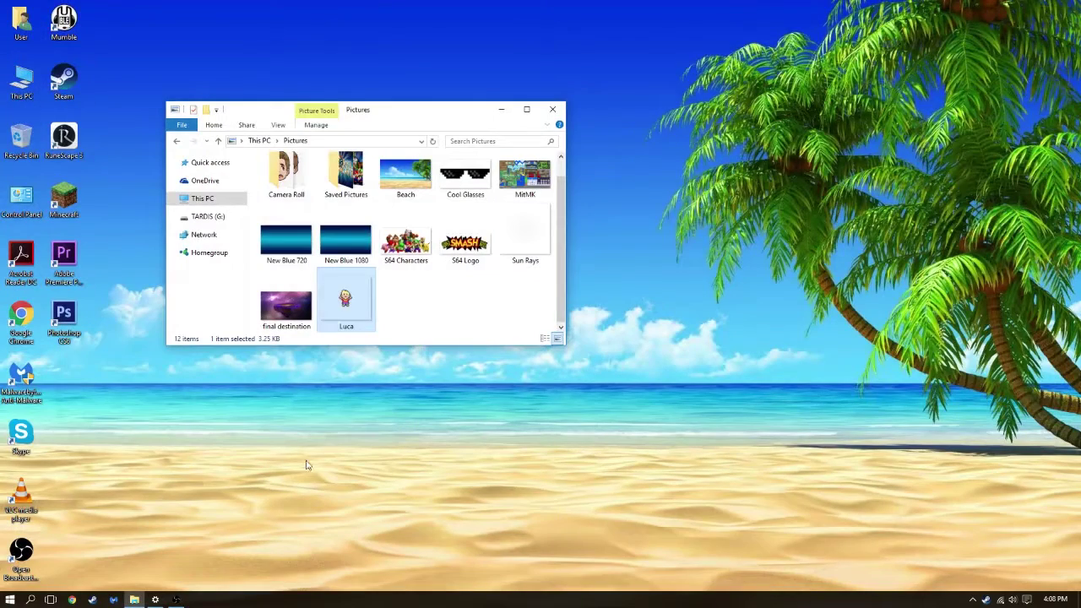
click(215, 198)
scroll(322, 259, down, 1)
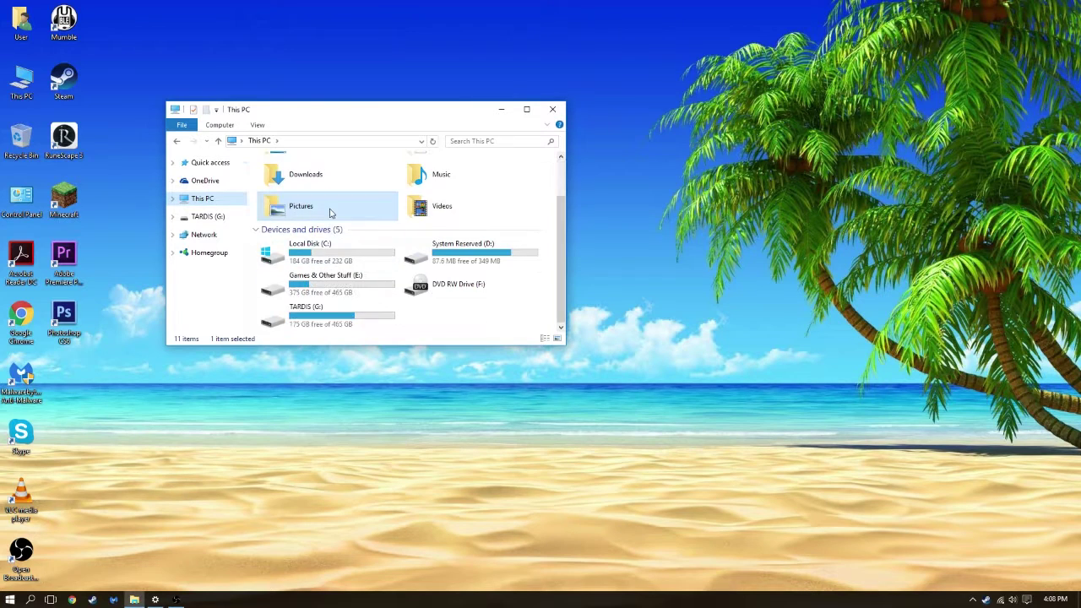
double_click(330, 209)
double_click(326, 186)
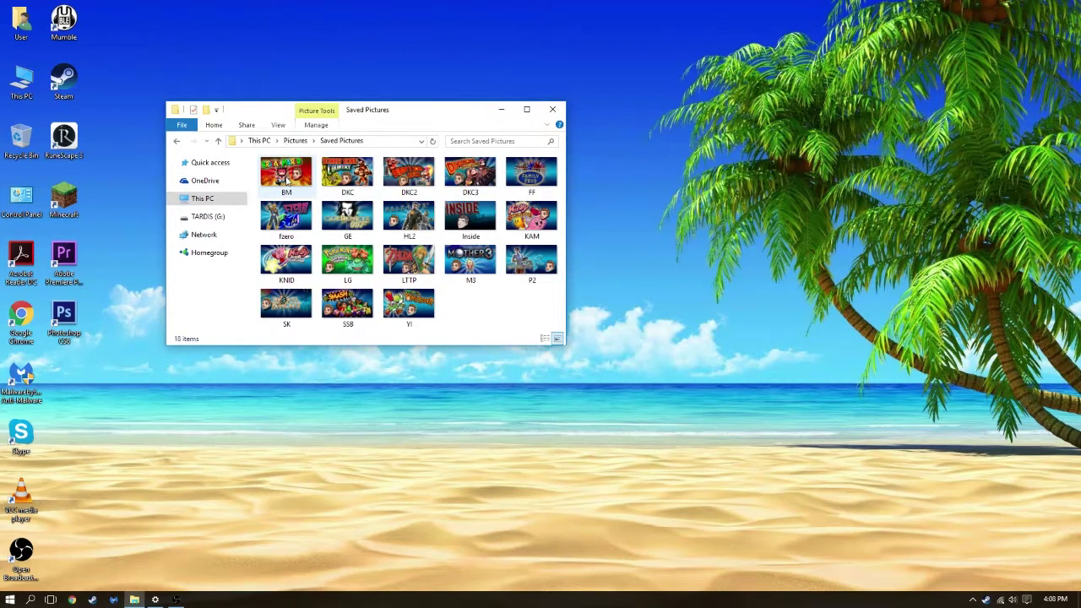
double_click(294, 176)
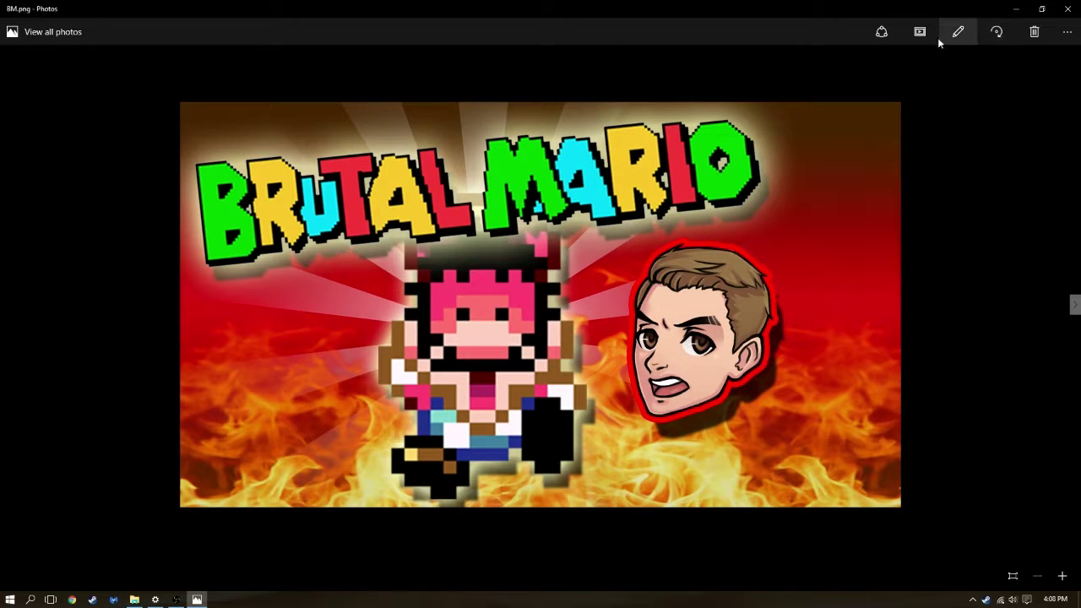
Zoom in three times on the Brutal Mario thumbnail, then fit it back to the window
click(1062, 576)
click(1062, 577)
click(1062, 577)
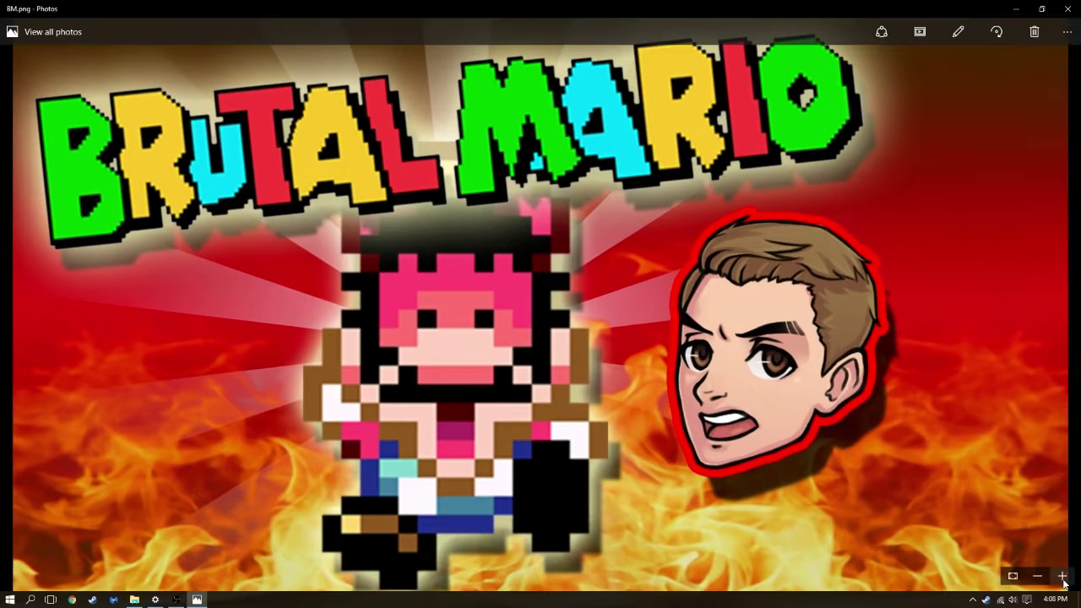
click(1012, 576)
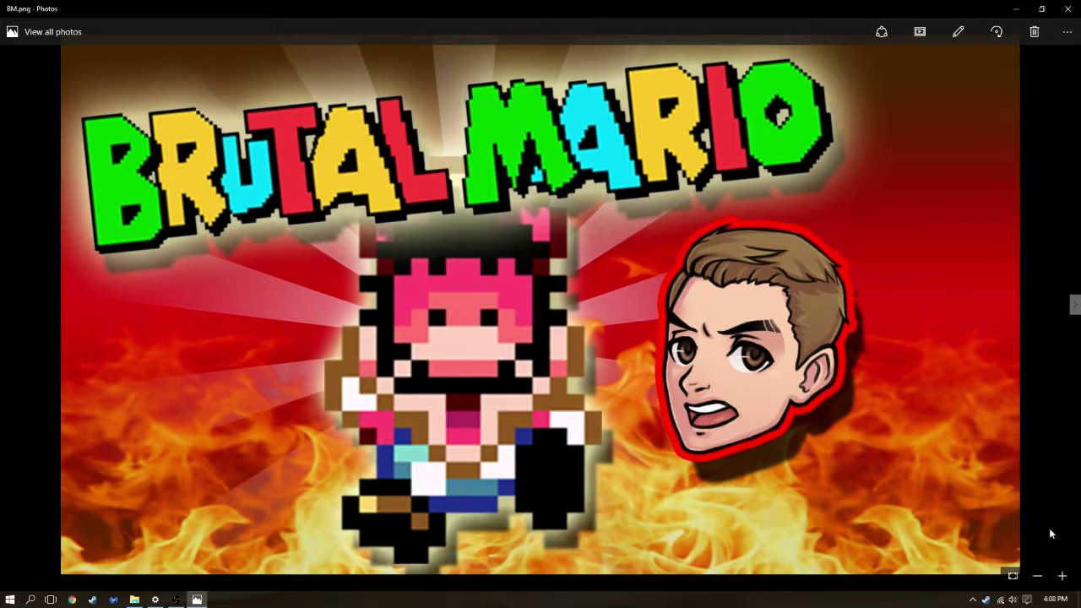
Browse the saved thumbnails from DKC and DKC2 through Family Feud to Pokémon LeafGreen
key(Right)
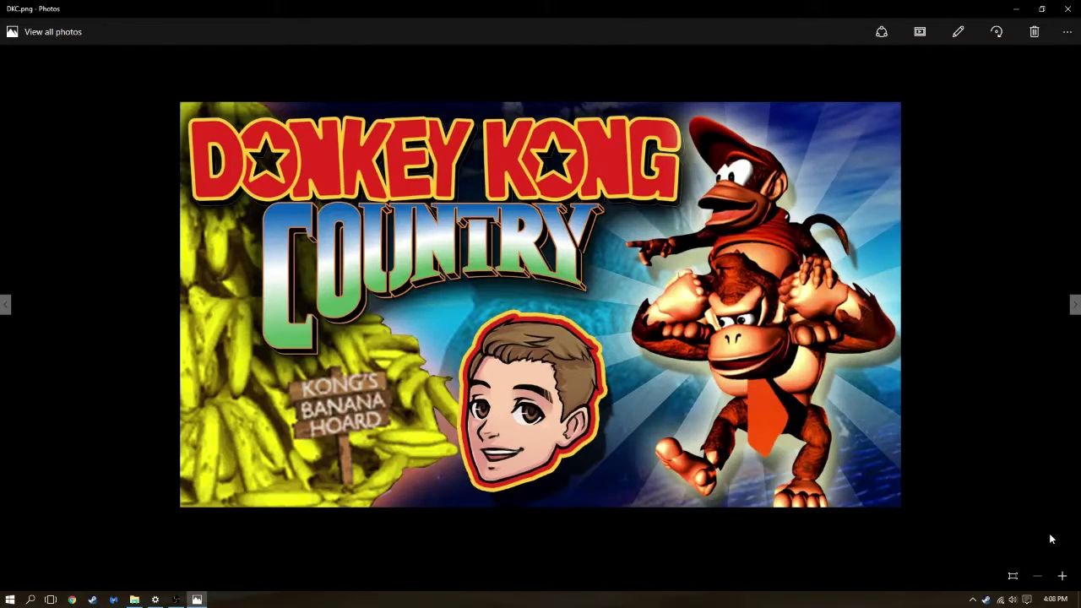
key(Left)
key(Right)
key(Right)
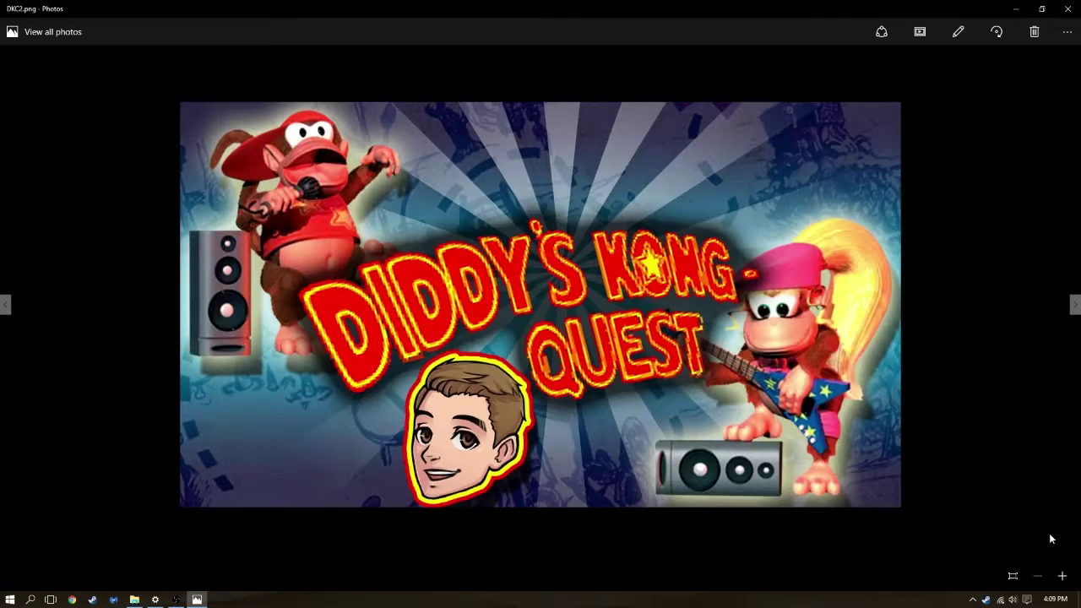
key(Right)
key(Right)
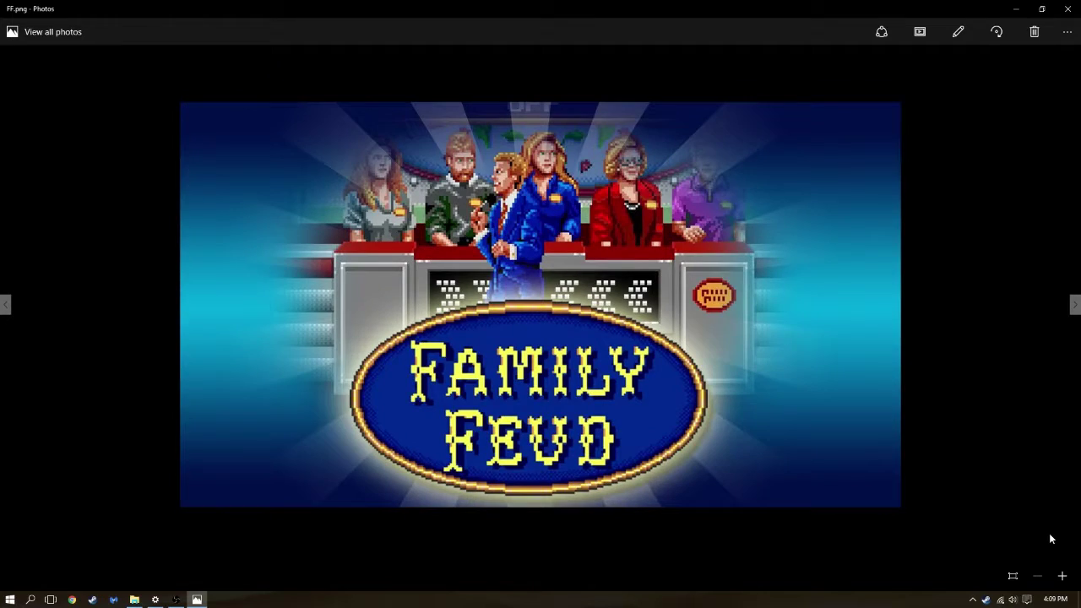
key(Right)
key(Right)
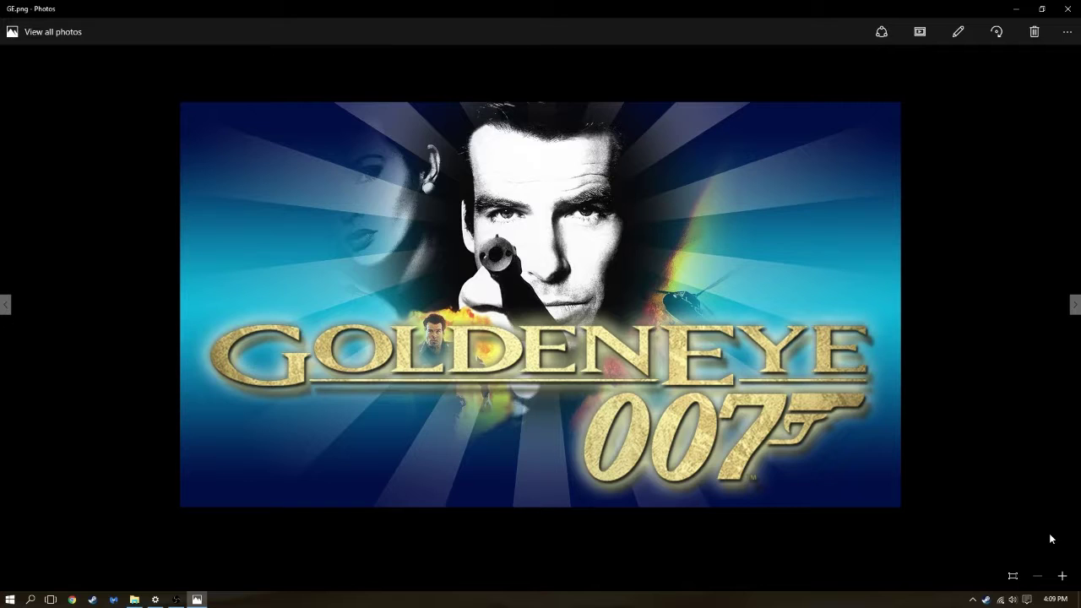
key(Right)
key(Right)
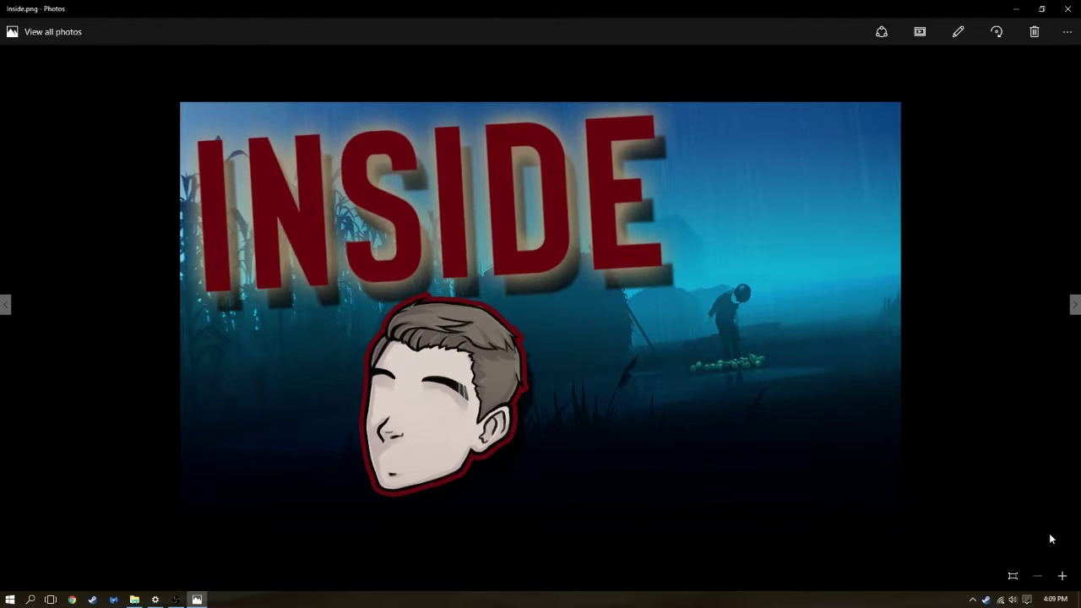
key(Right)
key(Right)
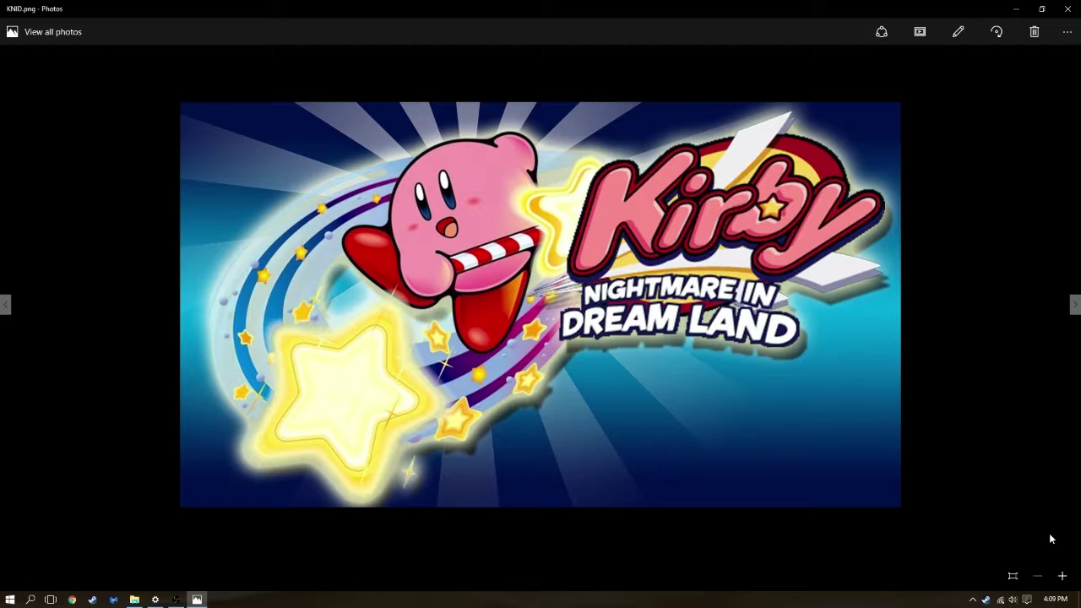
key(Right)
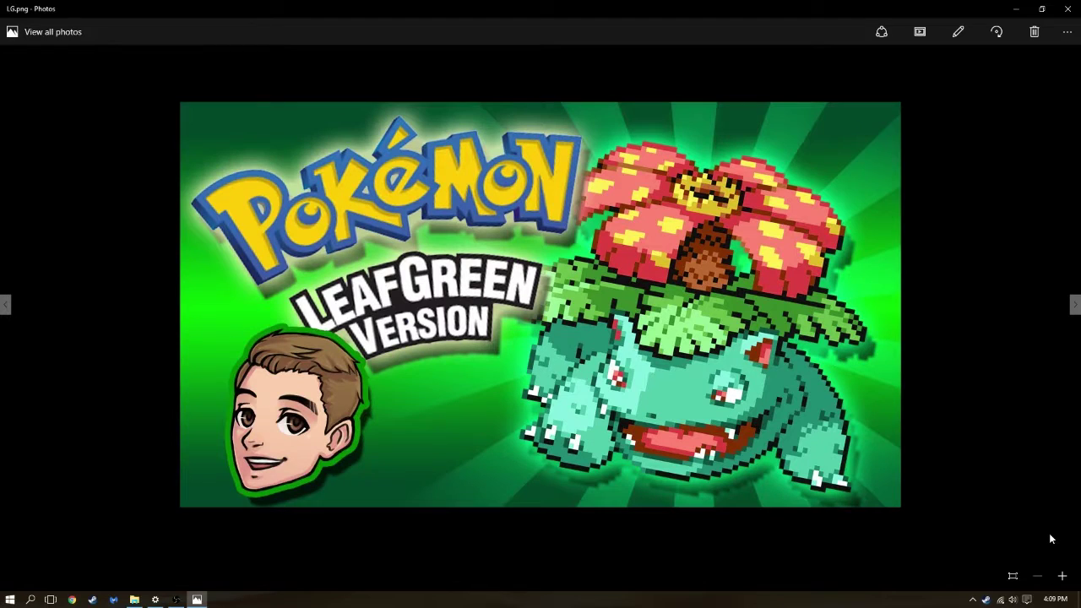
Continue through Zelda, Mother 3, Portal 2, Shovel Knight, Super Smash Bros and Yoshi's Island thumbnails
key(Right)
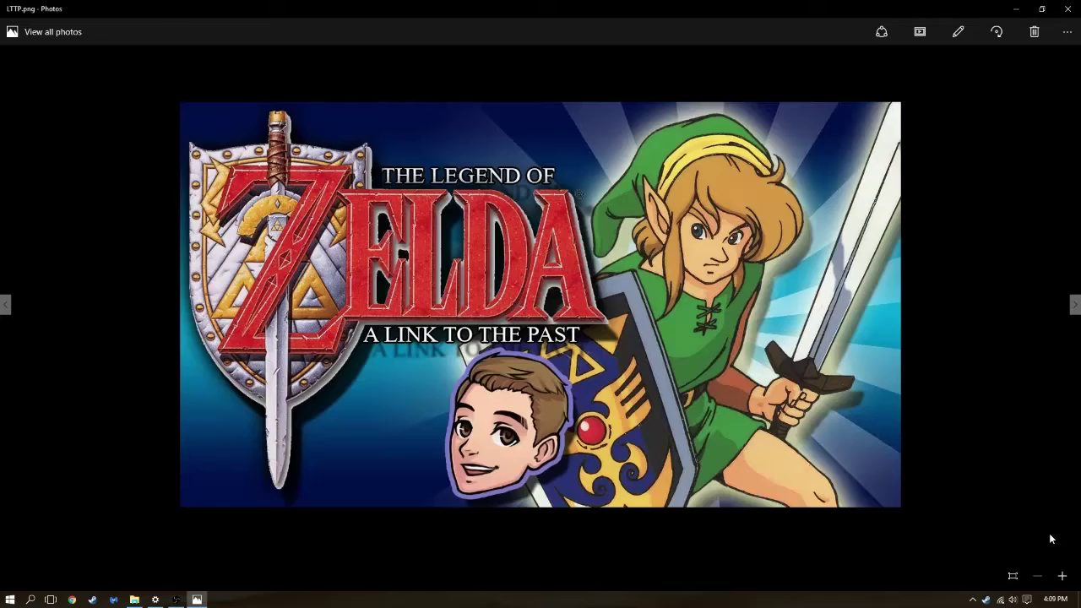
key(Right)
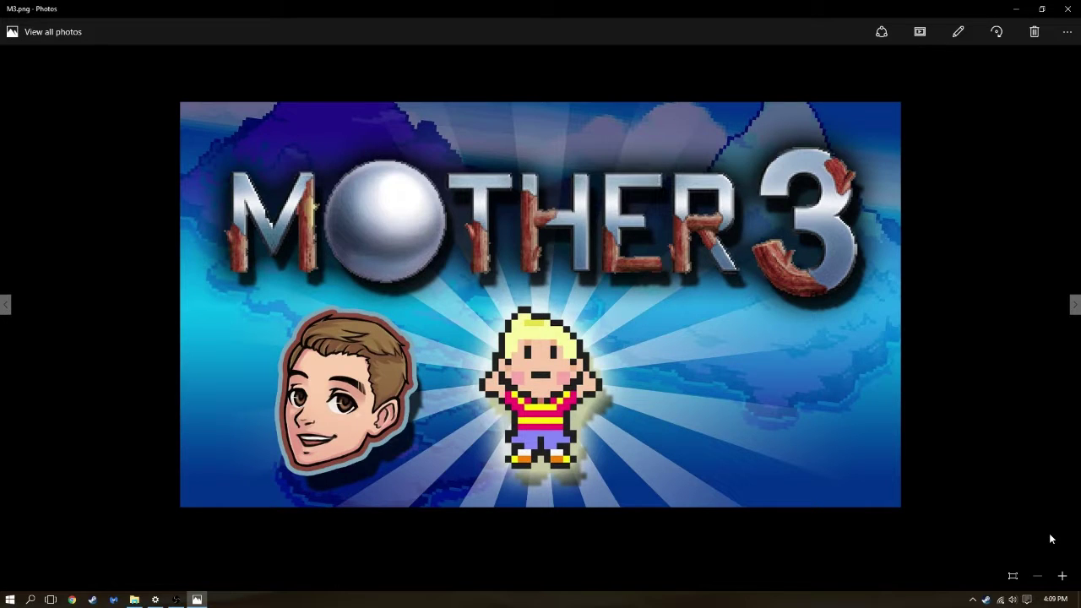
key(Right)
key(Left)
key(Right)
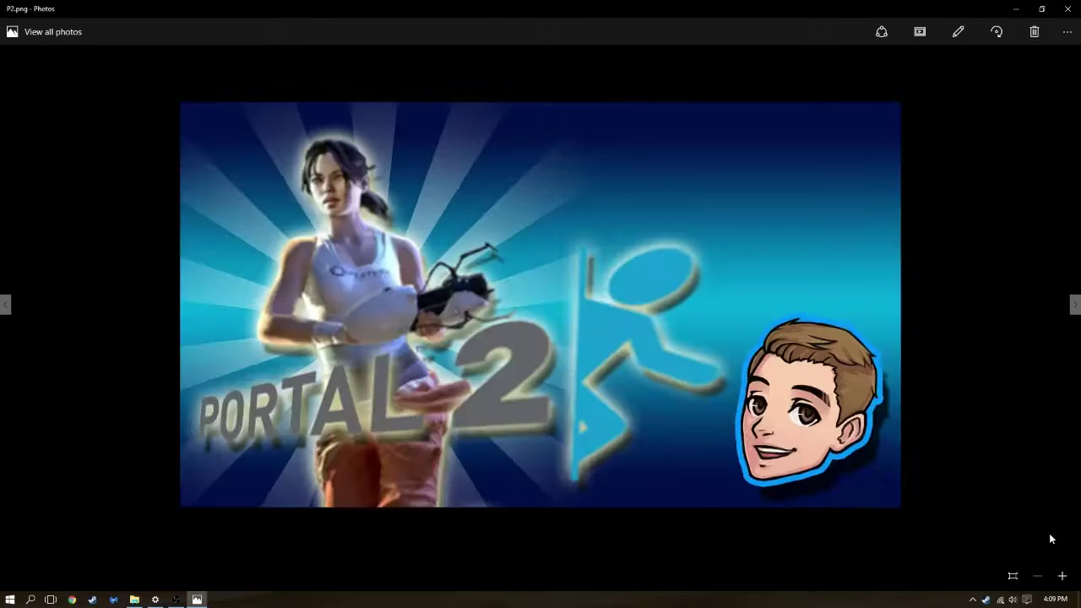
key(Right)
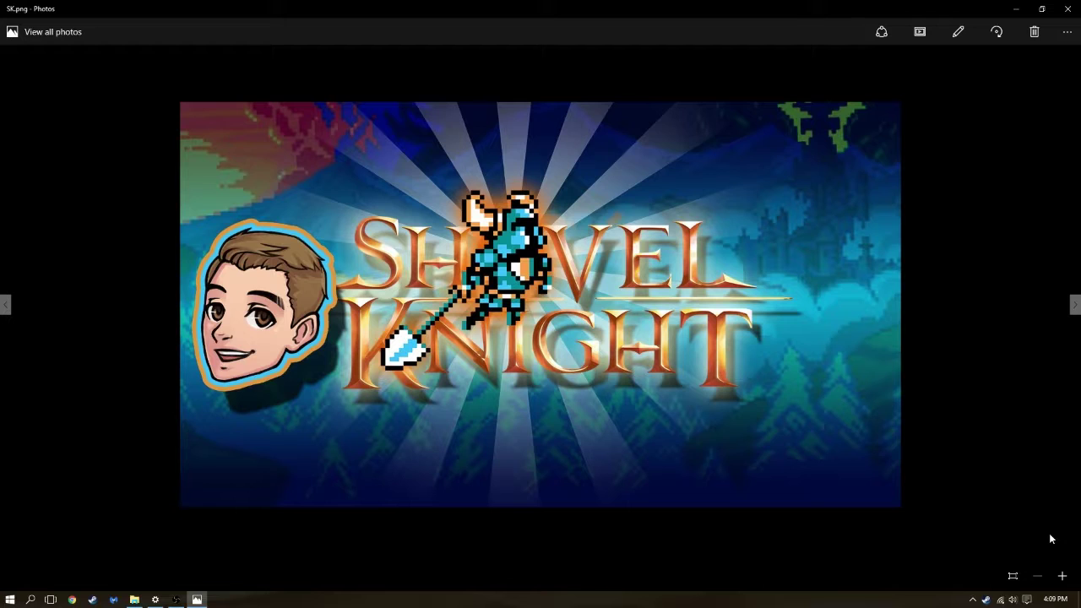
key(Right)
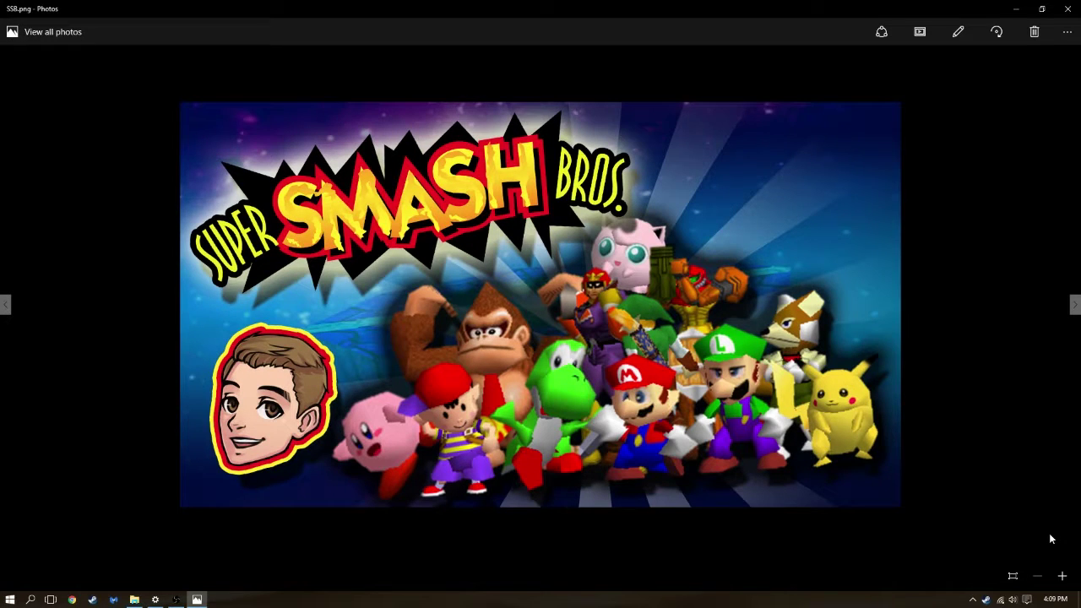
key(Right)
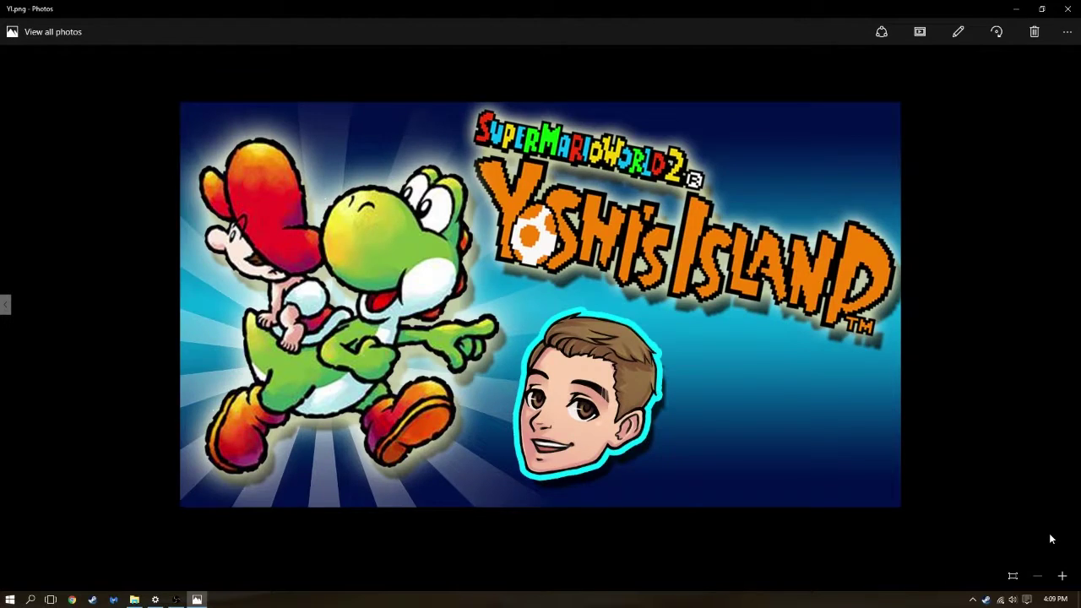
key(Left)
key(Left)
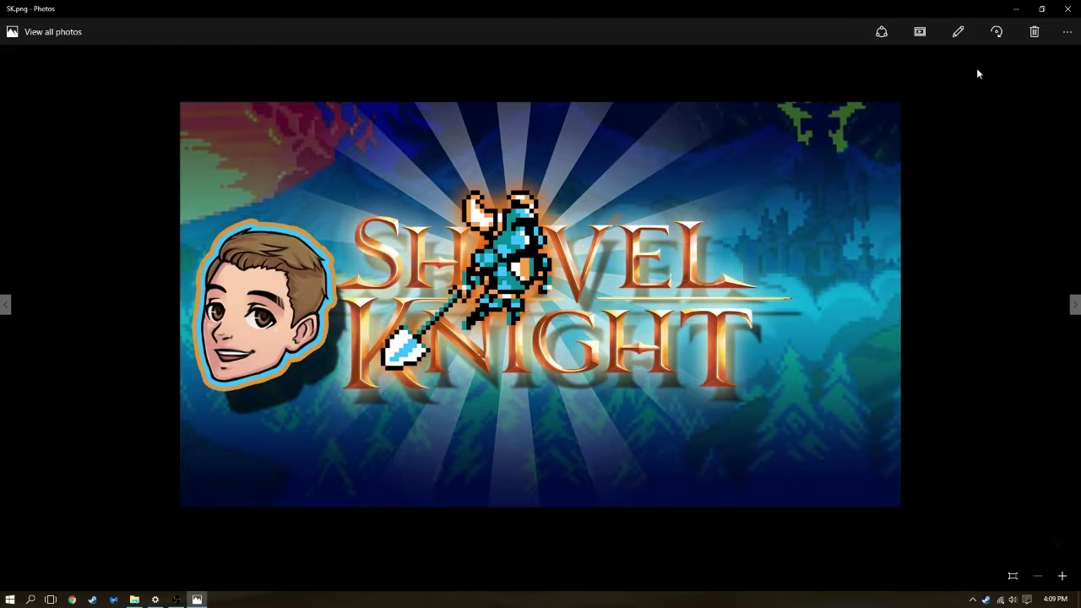
Close Photos, clear the Quick access recent items list, and close File Explorer
click(1067, 11)
click(201, 199)
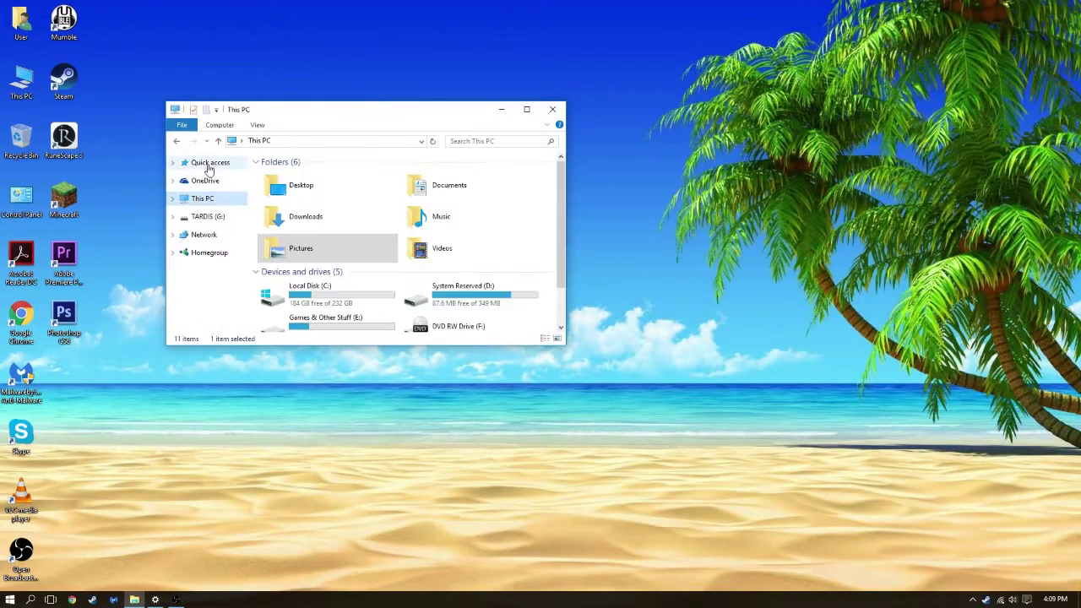
click(207, 162)
right_click(464, 267)
click(519, 311)
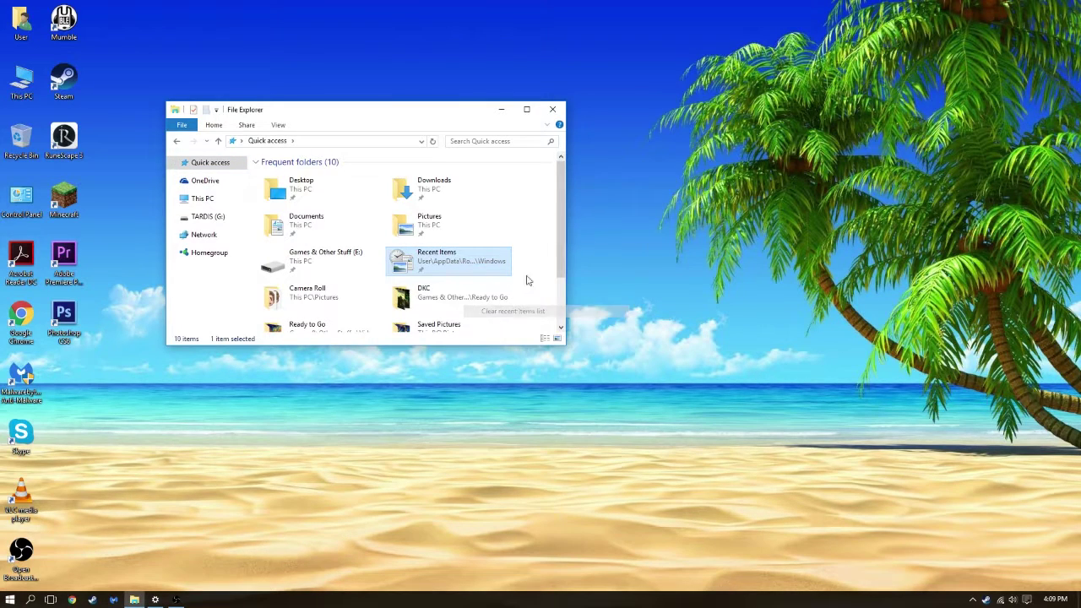
click(552, 109)
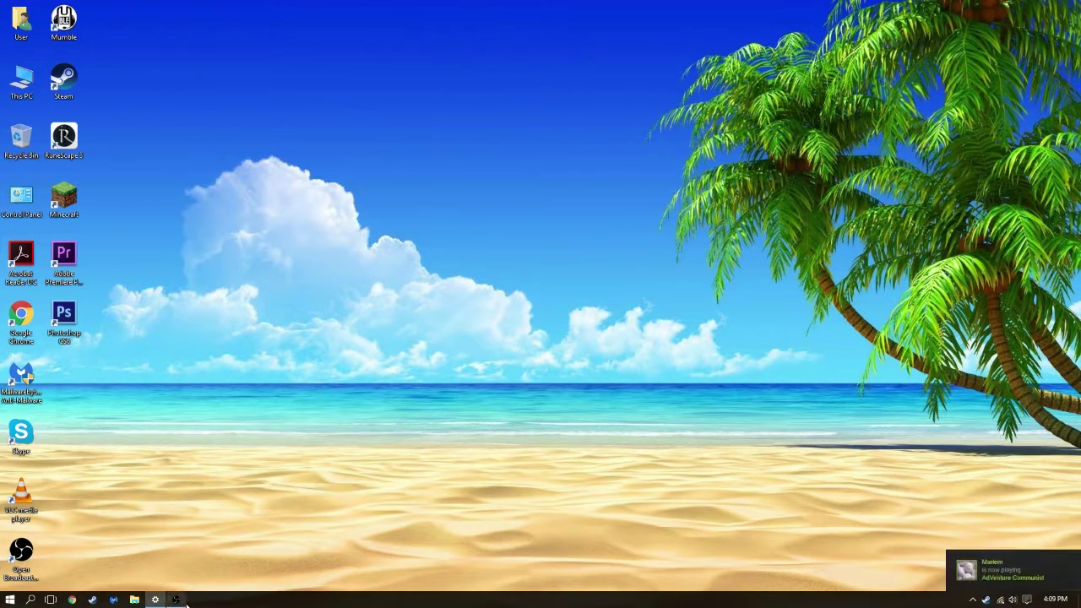
Restore the OBS window from its taskbar preview, with the recording still running
mouse_move(176, 601)
click(191, 547)
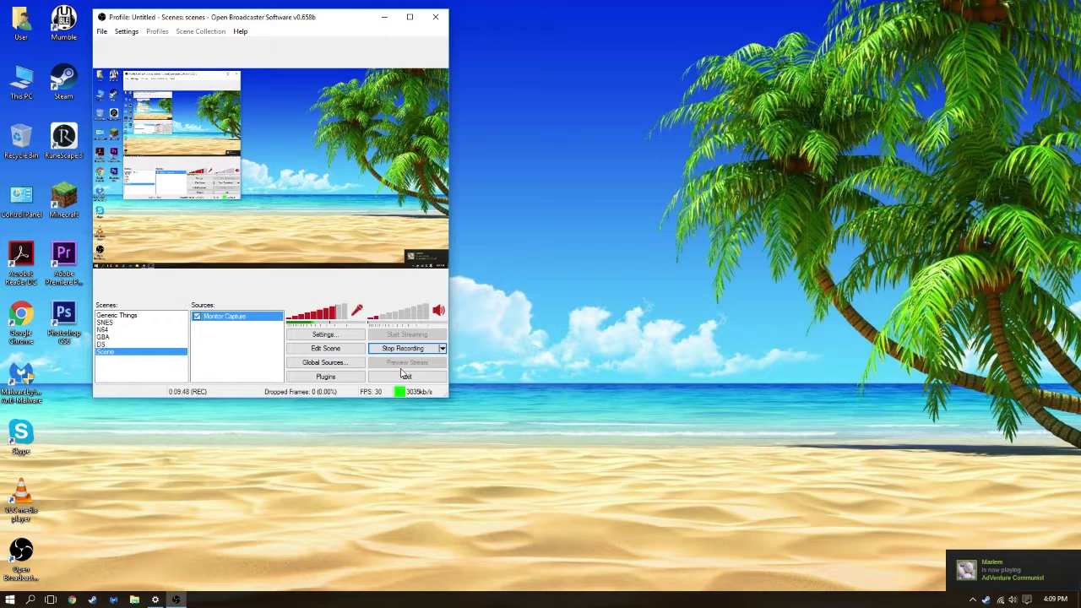